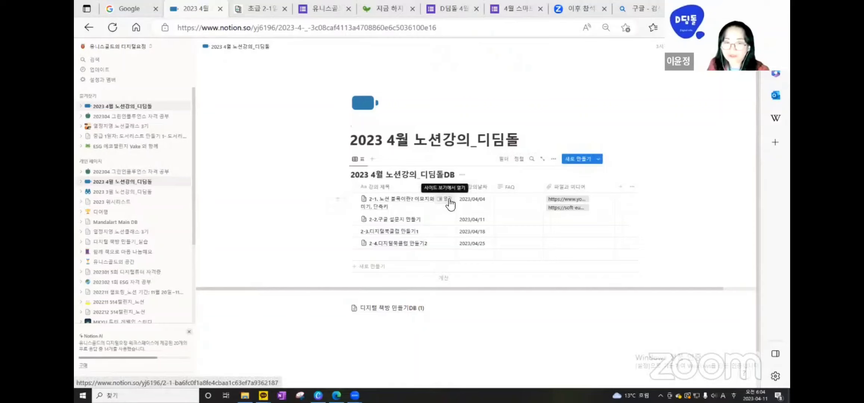
Open the 2-1 lesson entry in side peek, follow its link to the 초급 2-1일차 page and view the lecture video
click(447, 200)
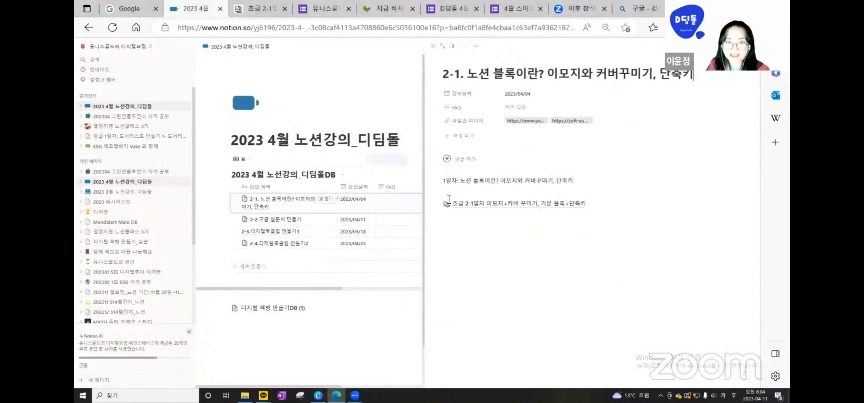
click(520, 204)
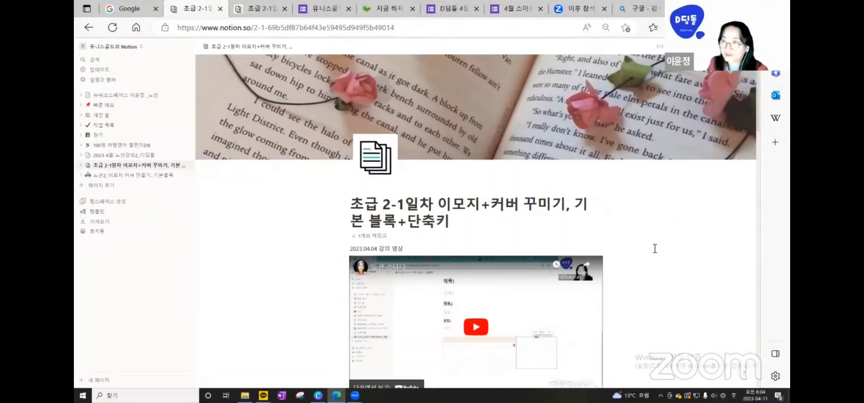
scroll(654, 246, down, 3)
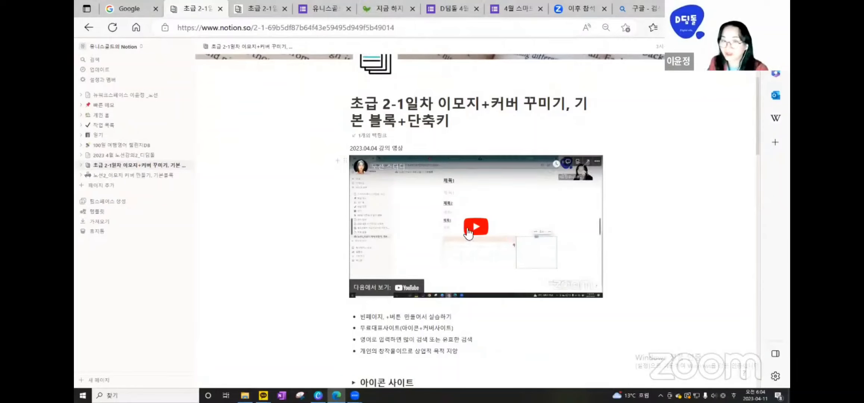
click(648, 240)
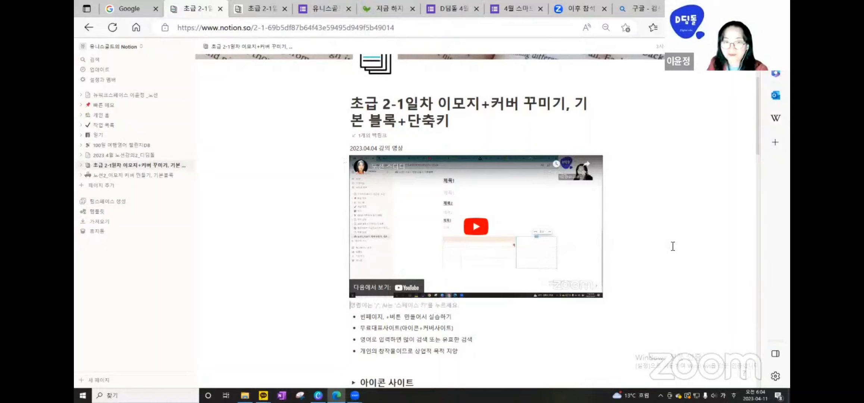
Expand the 아이콘 사이트 and 커버용이미지 toggles to view their linked sites, and collapse both again
scroll(672, 247, down, 5)
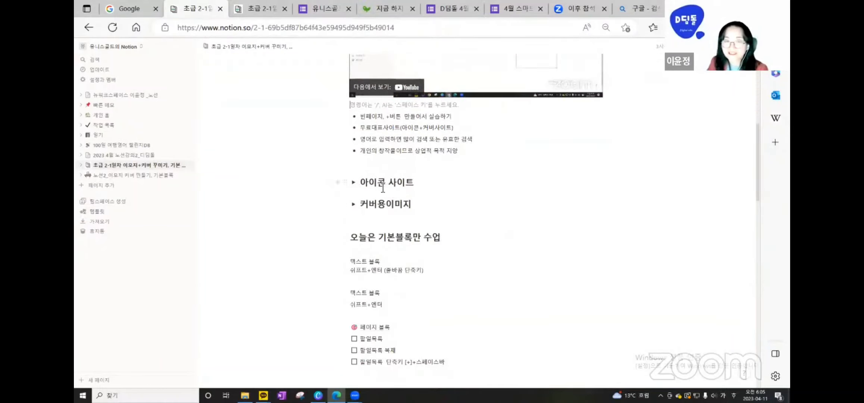
click(353, 183)
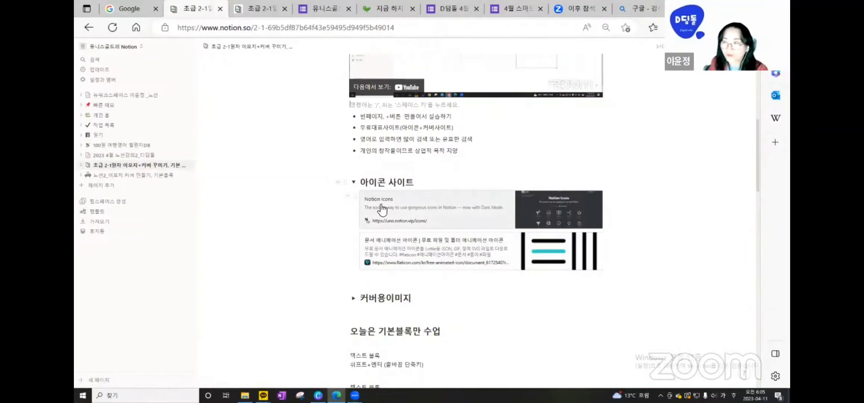
click(354, 299)
scroll(511, 283, down, 4)
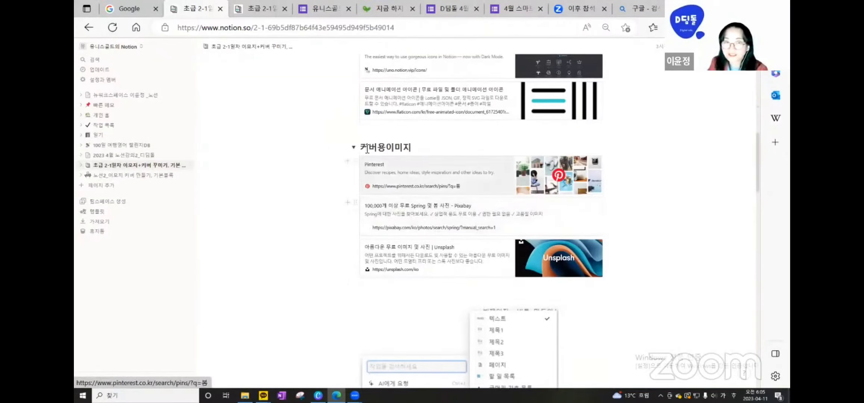
click(354, 151)
scroll(354, 151, up, 4)
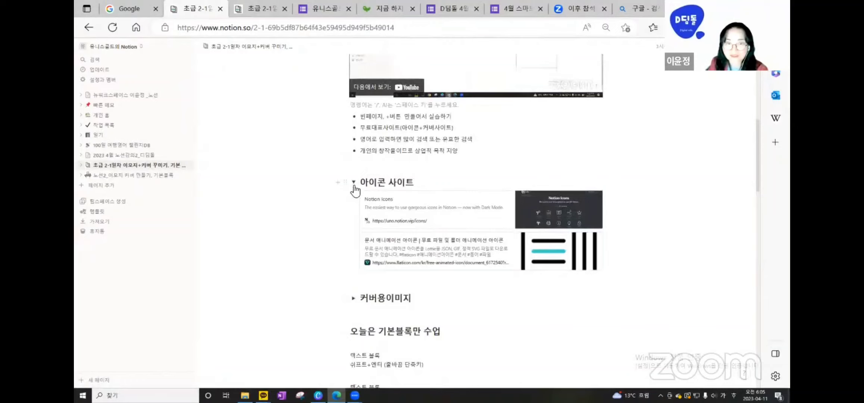
click(353, 186)
Review the basic block examples, from the text blocks and to-do lists through the headings and table to the bulleted list
scroll(597, 259, down, 3)
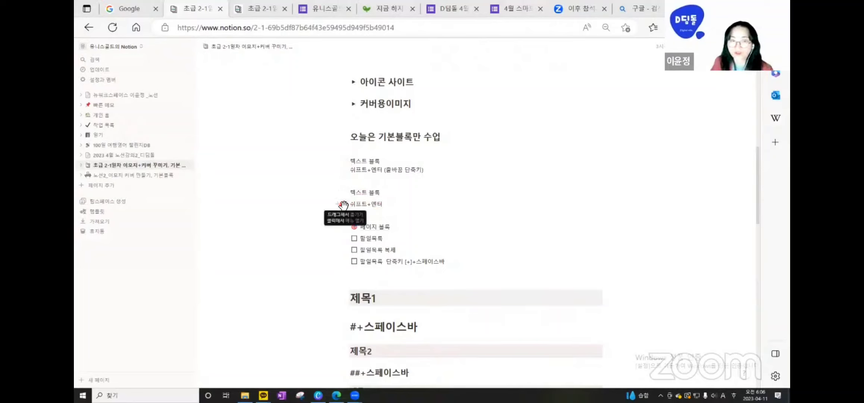
scroll(345, 246, down, 1)
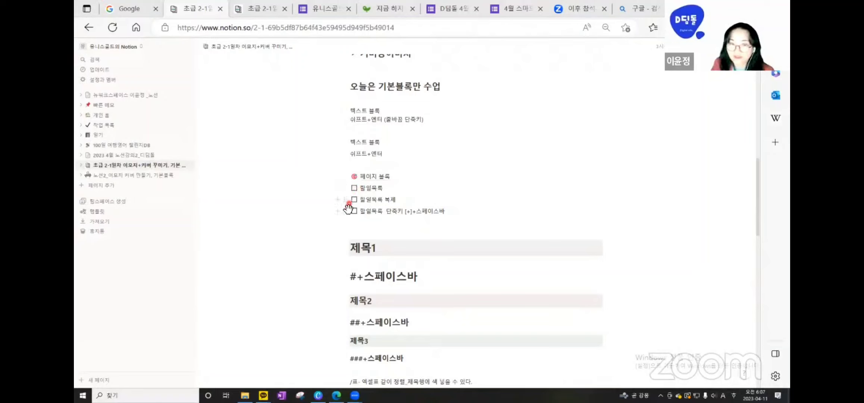
scroll(343, 224, down, 1)
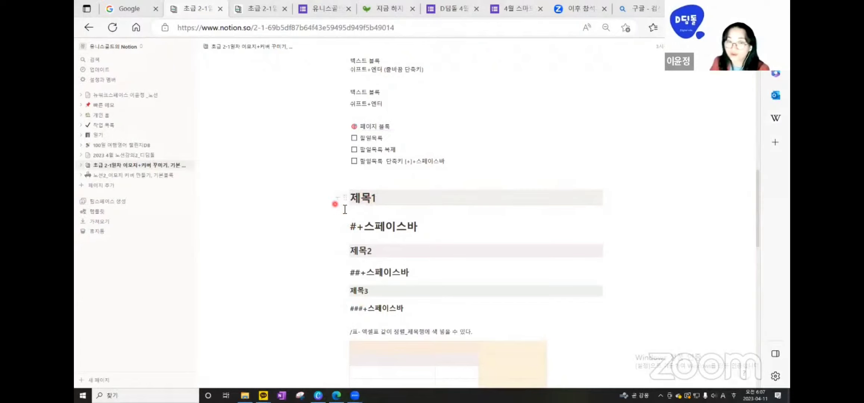
scroll(345, 287, down, 3)
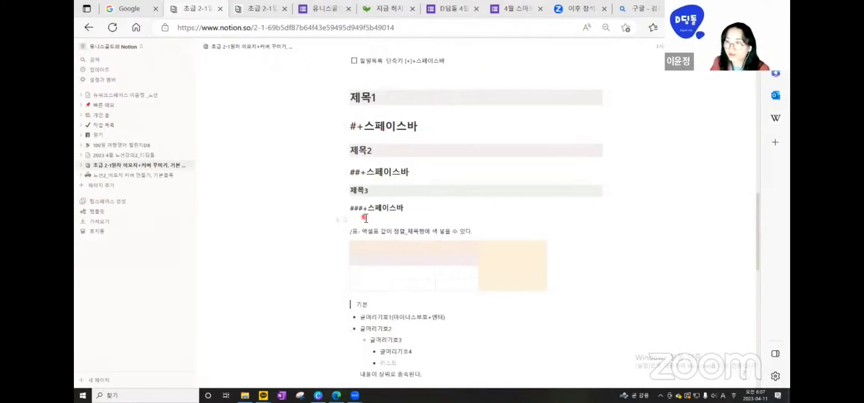
scroll(321, 242, down, 2)
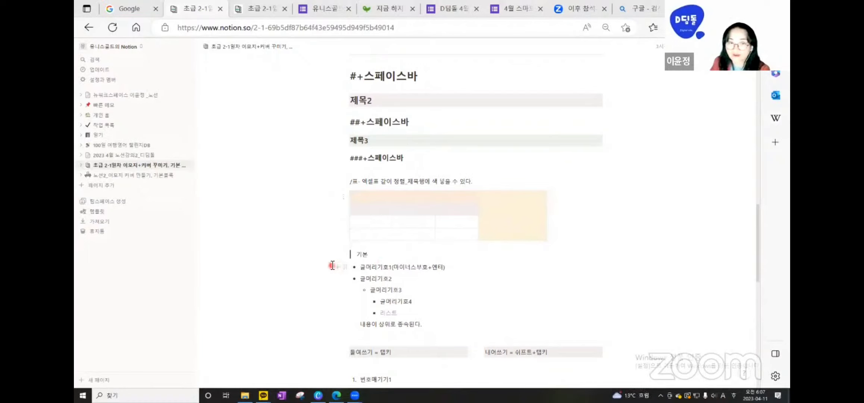
scroll(332, 262, down, 1)
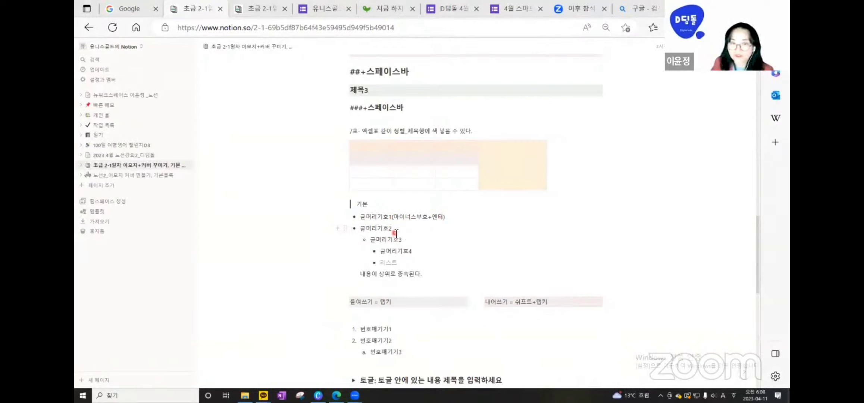
Outdent the 글머리기호4 bullet by two levels to the top level of the list
key(Hangul)
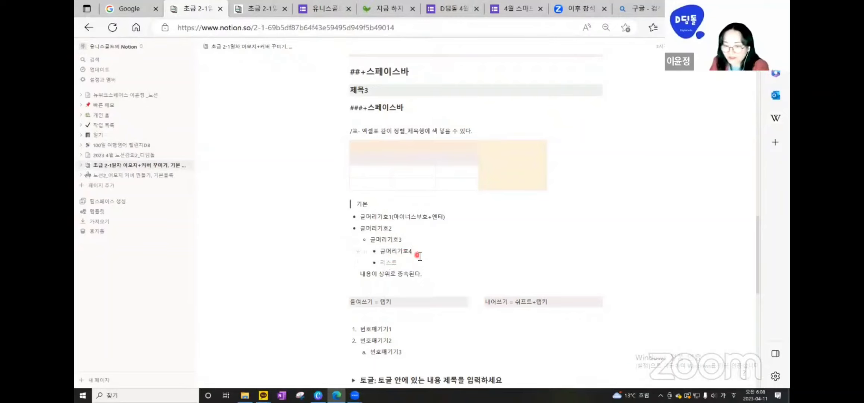
key(shift+Tab)
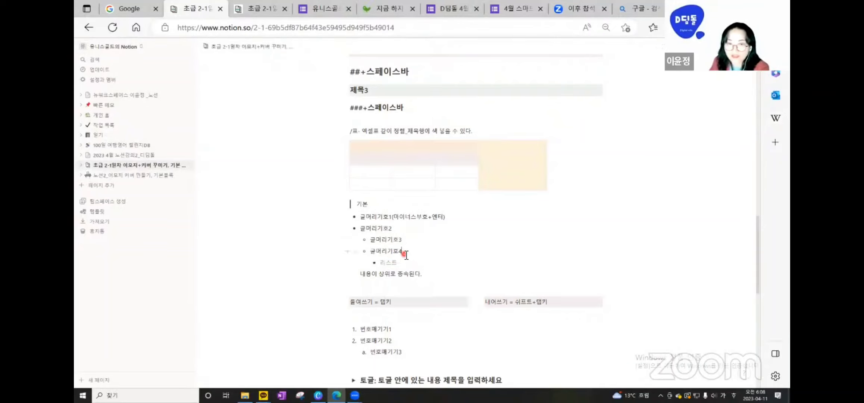
key(shift+Tab)
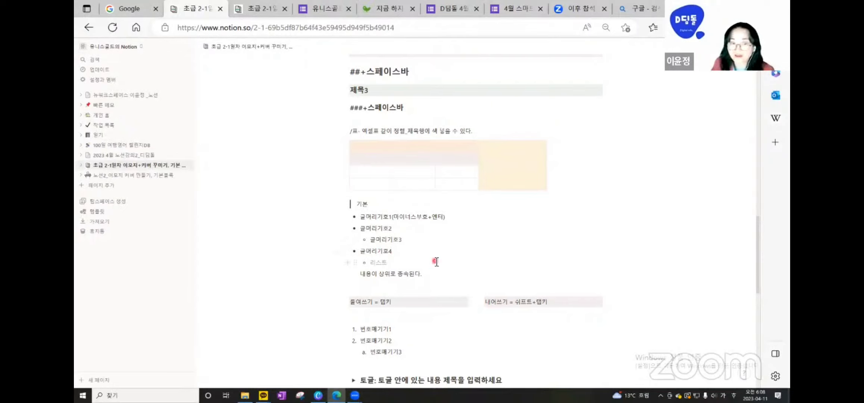
Bring up the block commands on the empty line above the numbered list and look through the basic block types down to callout
scroll(435, 263, down, 2)
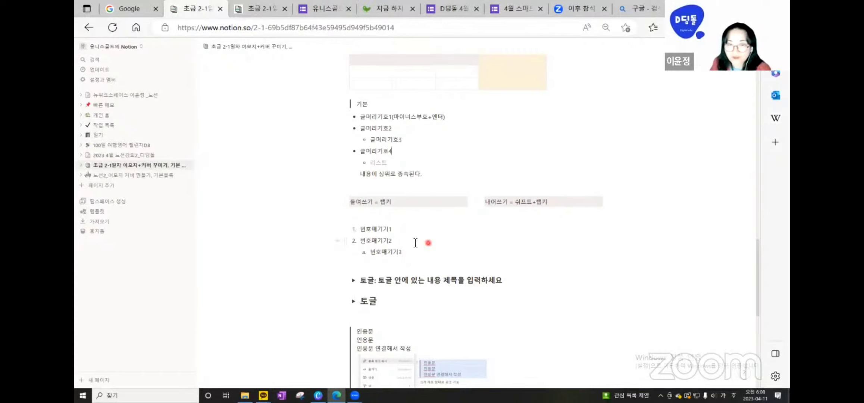
click(358, 218)
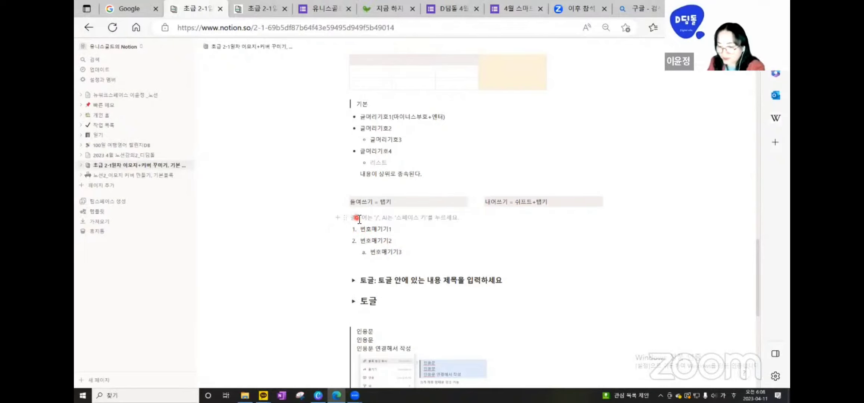
text(/)
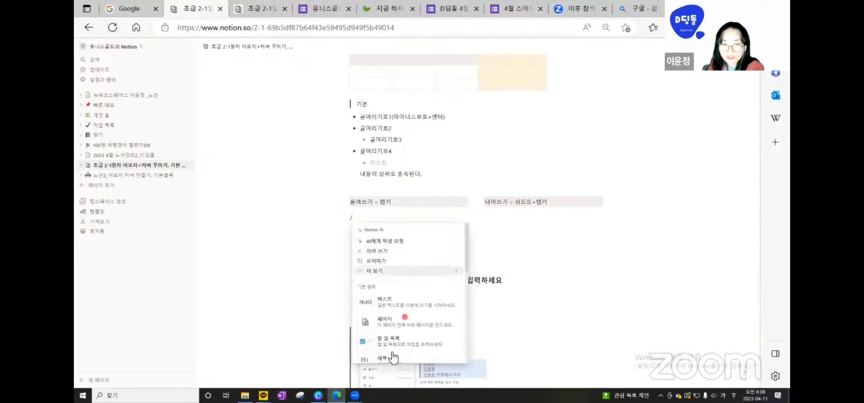
scroll(418, 300, down, 2)
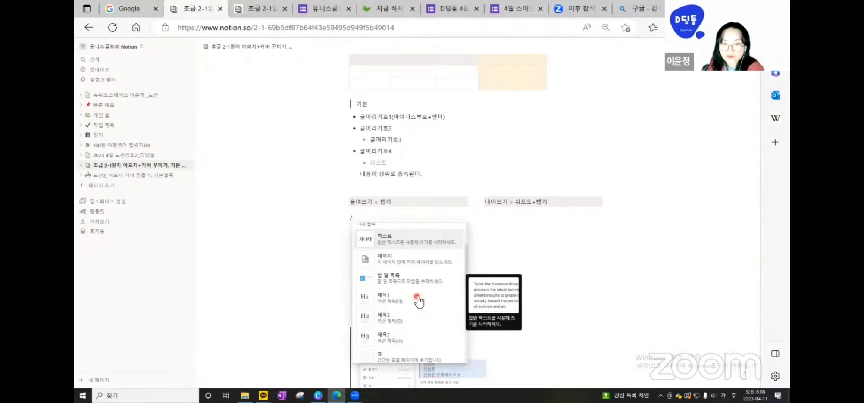
scroll(419, 299, down, 3)
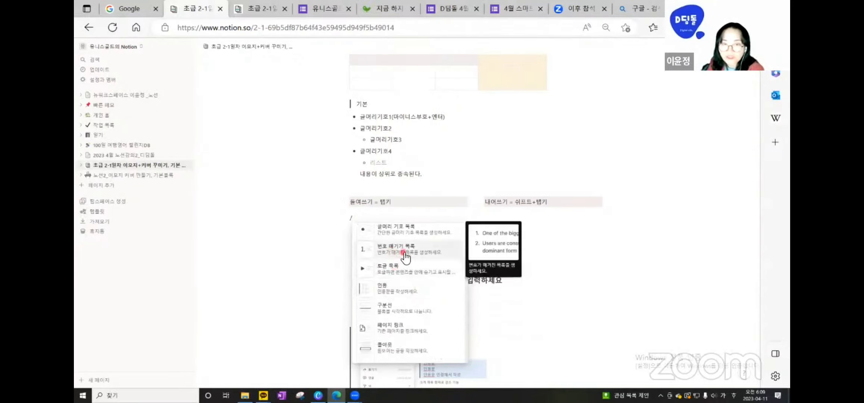
scroll(401, 276, down, 1)
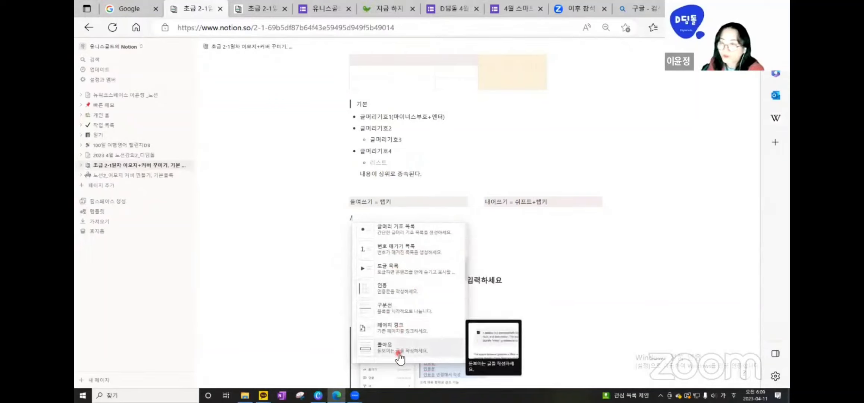
click(592, 234)
Try to insert a block with the /1 command on the line above the numbered list
click(357, 219)
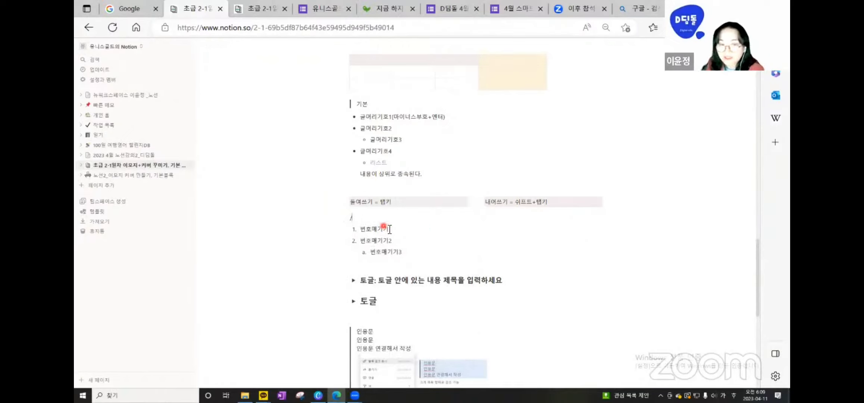
text(/)
click(362, 218)
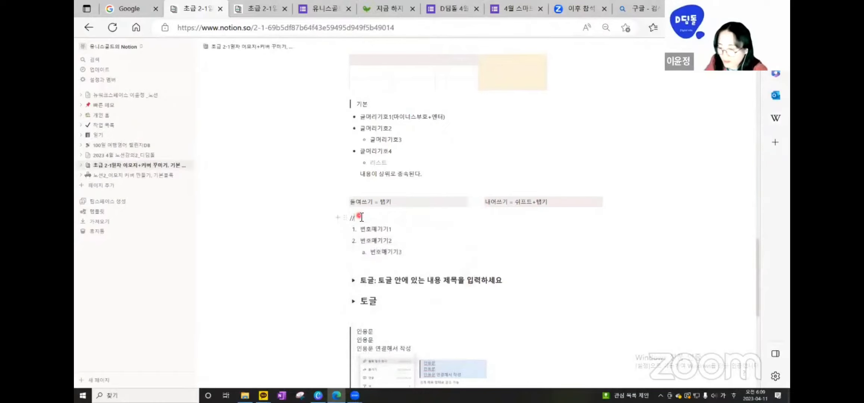
key(BackSpace)
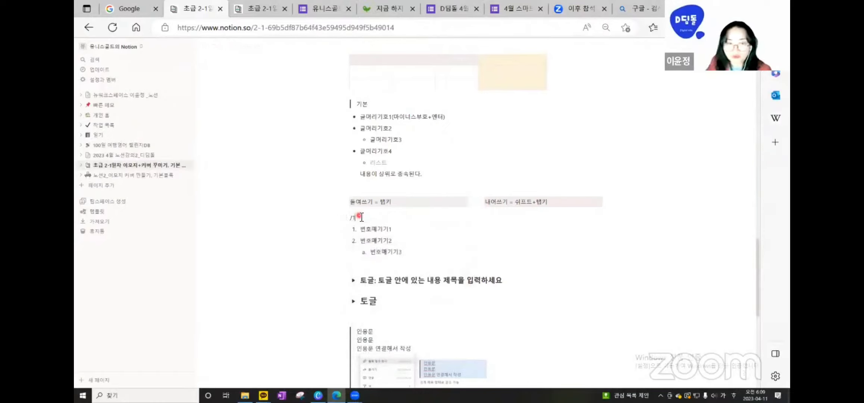
key(Return)
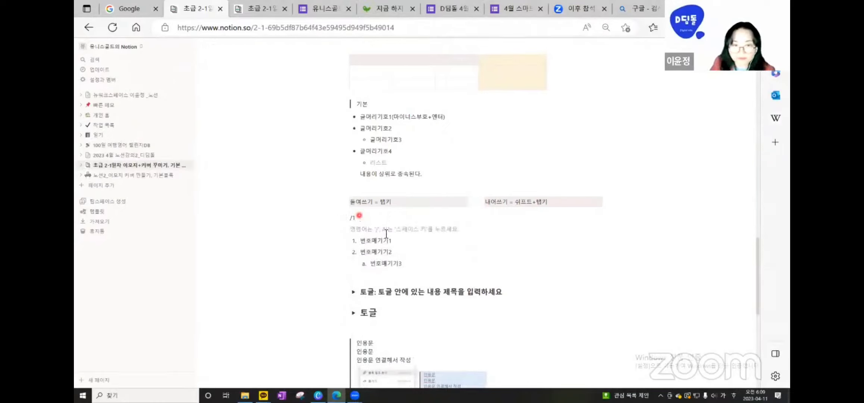
Clear the leftover /1 text above the numbered list and turn that line into a Heading 1 block using /1
click(360, 219)
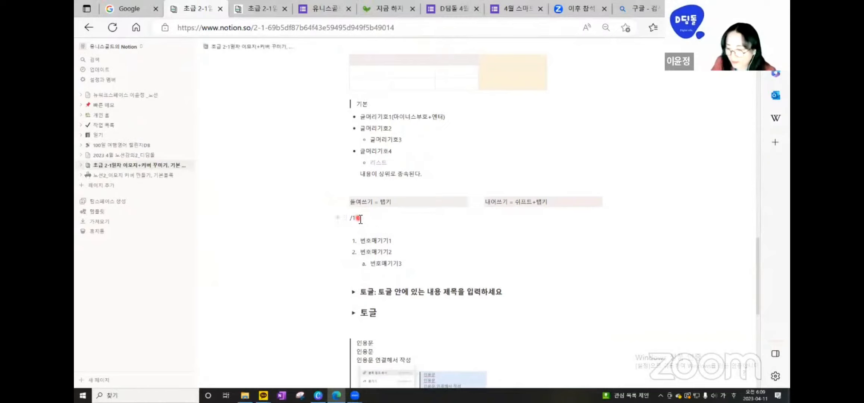
key(BackSpace)
key(BackSpace)
text(/1)
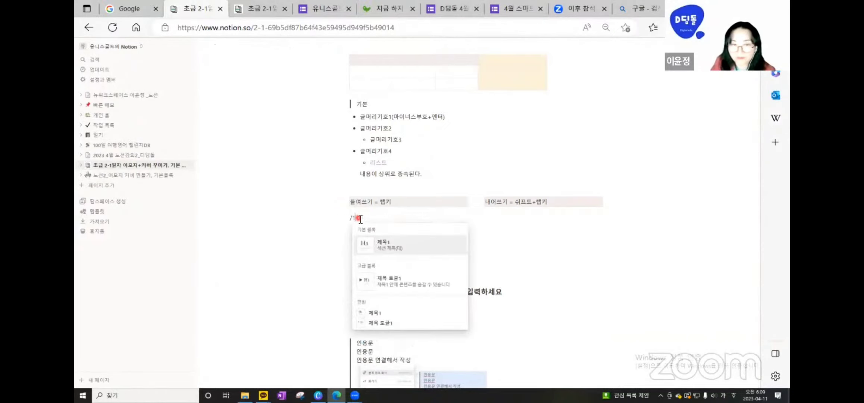
key(Return)
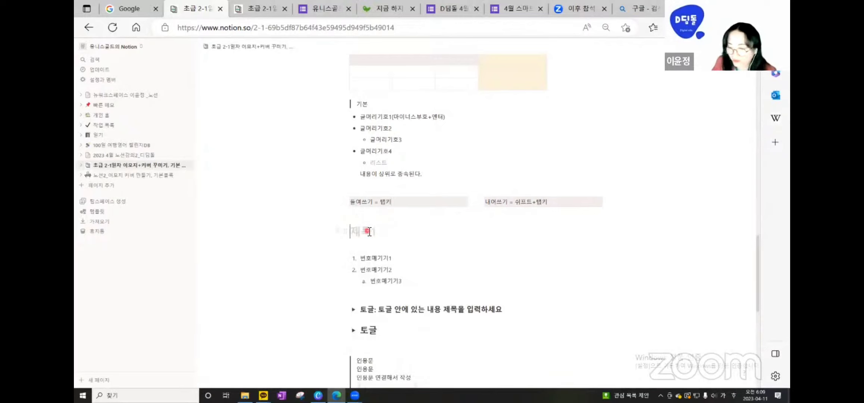
Delete the blank line above the numbered list together with the empty Heading 1 block
key(Delete)
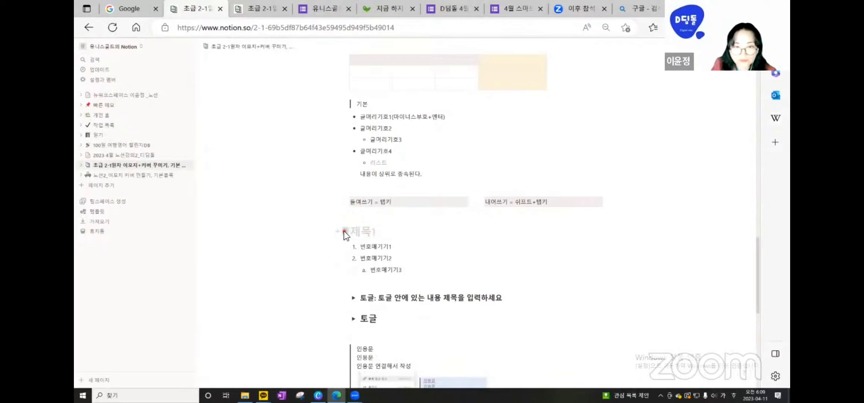
click(345, 231)
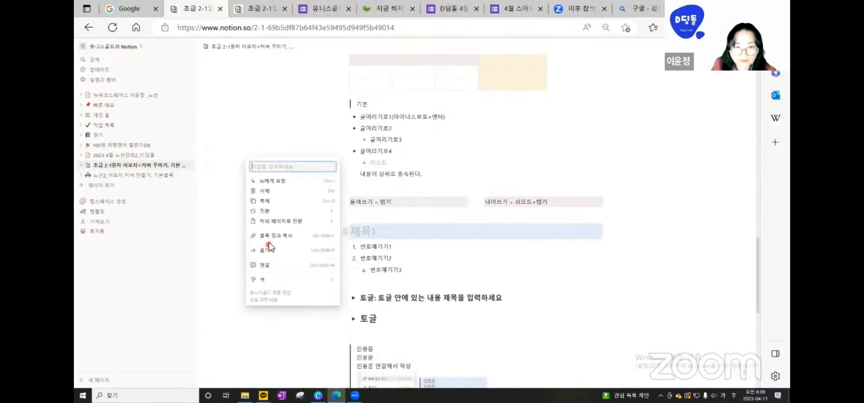
click(269, 191)
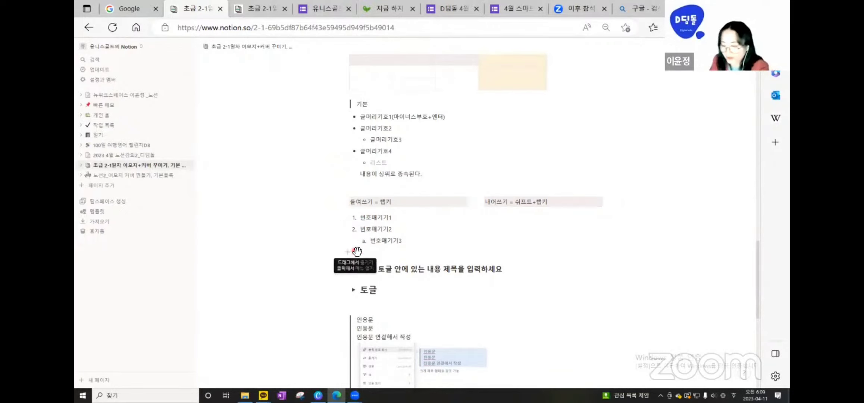
Add an empty text line directly below the 번호매기기3 sub-item of the numbered list
click(355, 251)
click(413, 240)
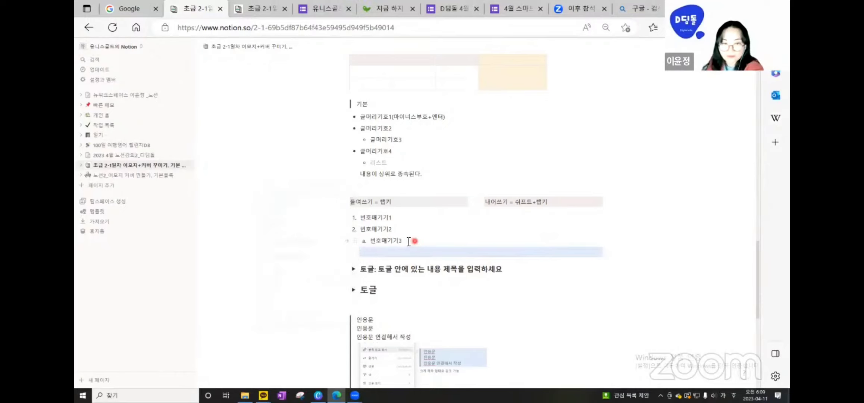
click(405, 241)
key(Return)
key(Return)
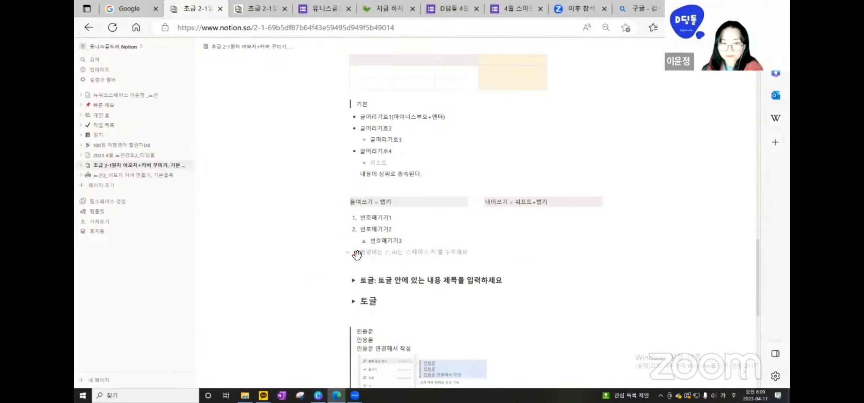
Convert the empty line directly below the 번호매기기3 sub-item into a numbered list item with the slash command
click(355, 255)
right_click(354, 255)
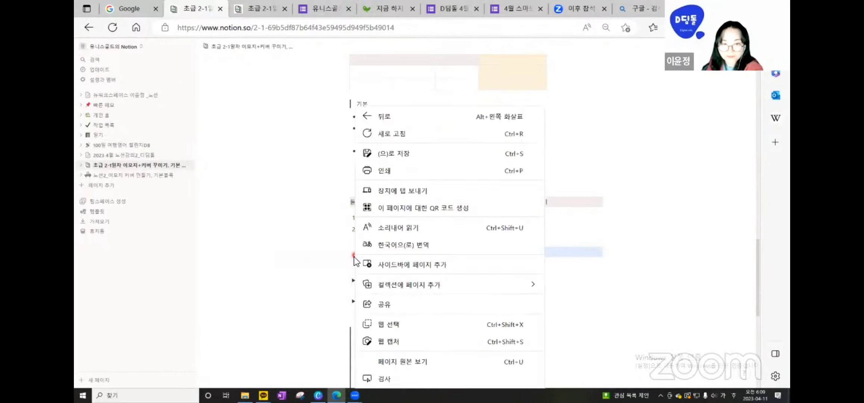
click(351, 259)
text(/)
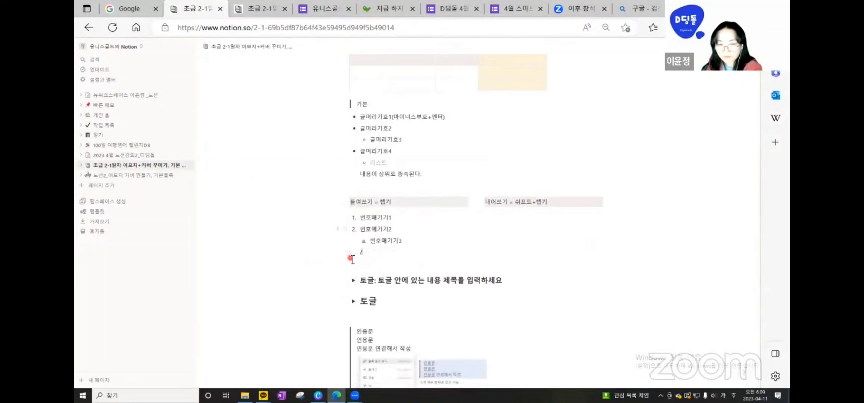
scroll(423, 224, down, 2)
scroll(422, 222, down, 3)
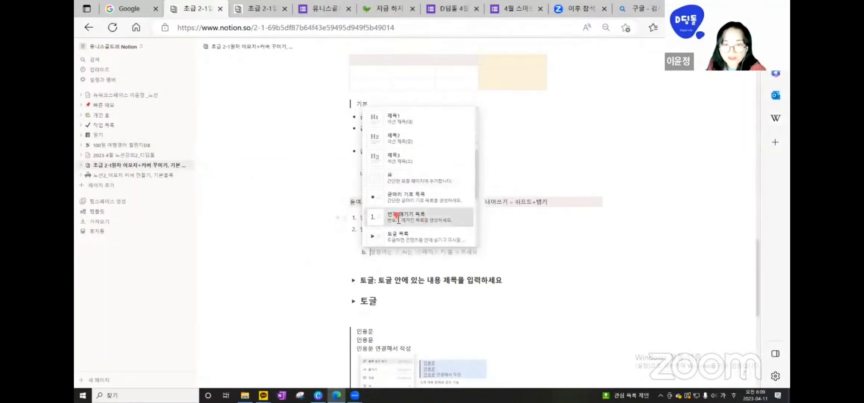
click(399, 220)
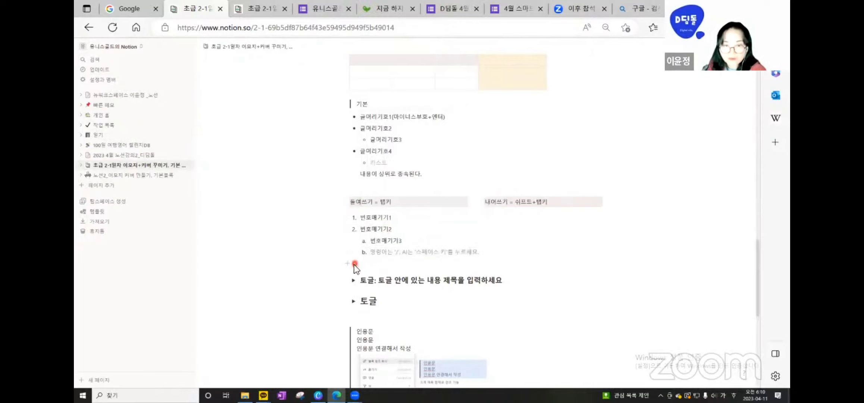
Try a slash command on the blank line below the empty sub-item, clear the leftover slash and add two more blank lines
click(355, 264)
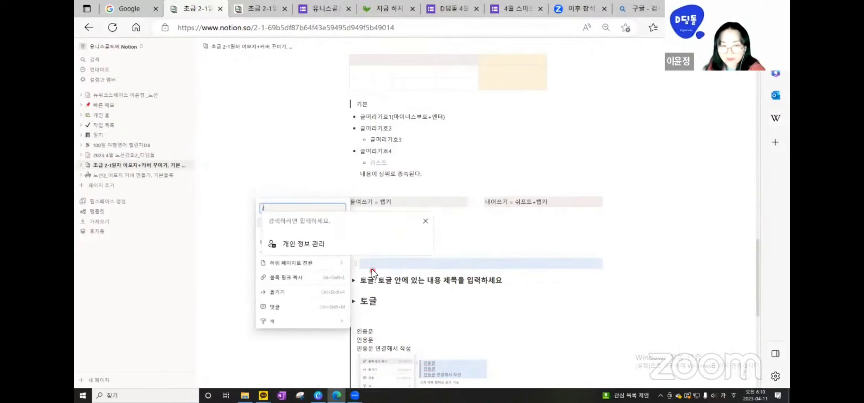
click(368, 264)
click(368, 265)
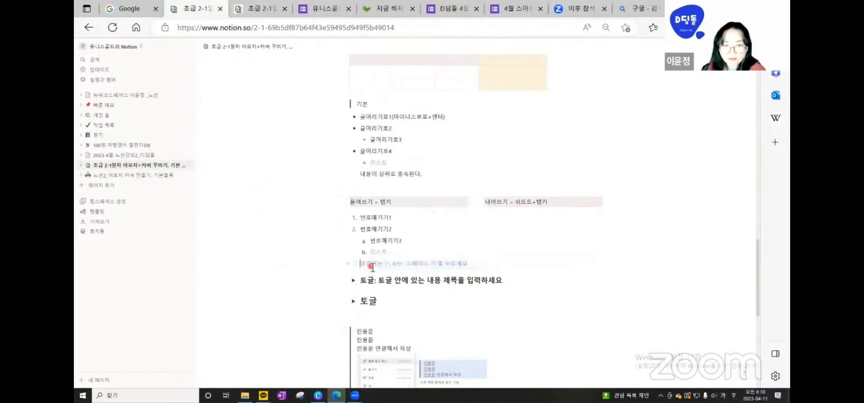
text(/)
click(370, 265)
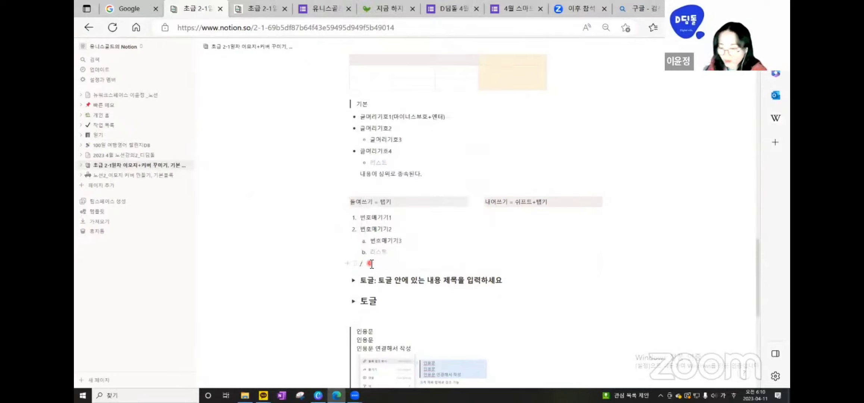
key(BackSpace)
key(Return)
key(Return)
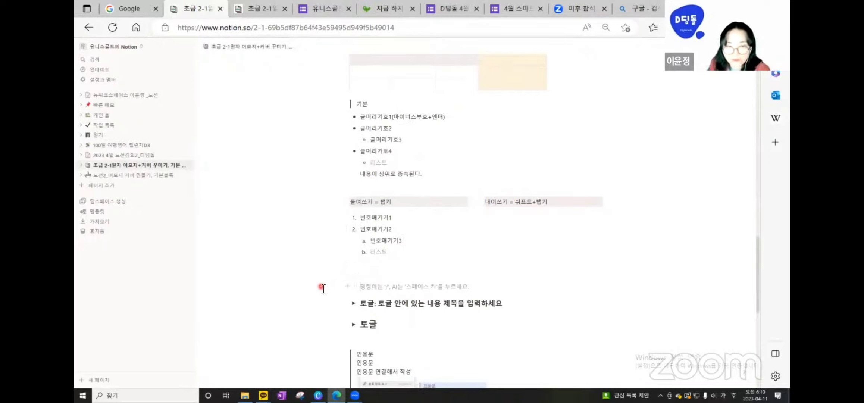
Delete all the blank lines between the empty sub-item b and the first toggle heading
drag(346, 297, 465, 236)
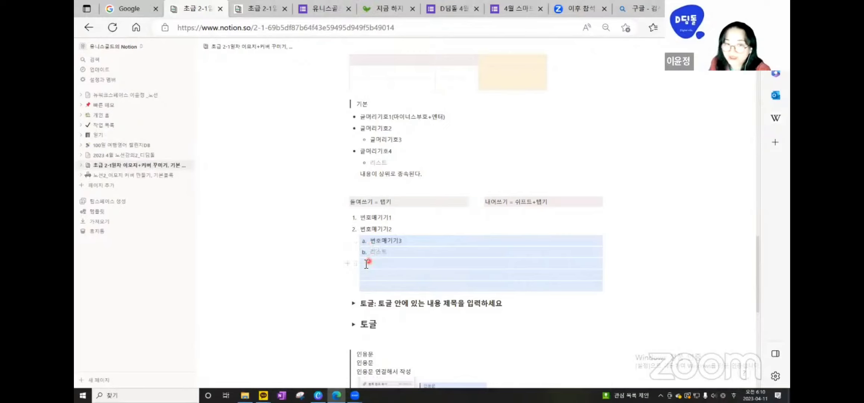
drag(630, 288, 345, 260)
key(Delete)
click(355, 263)
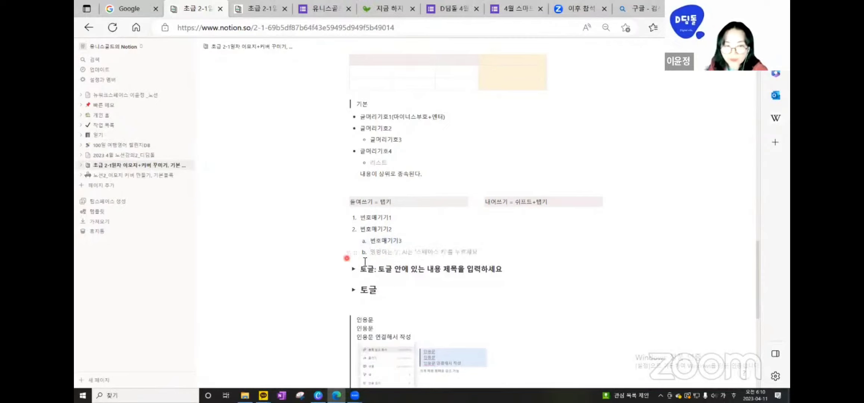
Turn the empty sub-item below 번호매기기3 into a plain unindented line and add three blank lines under it
click(365, 262)
text(ㅜ)
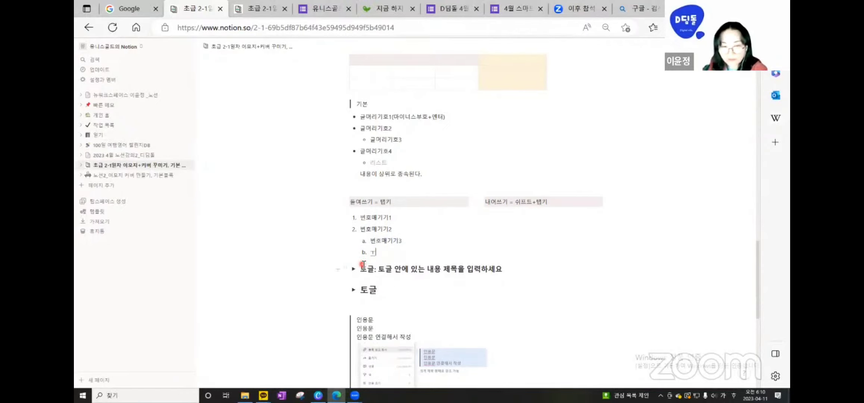
key(BackSpace)
text(베)
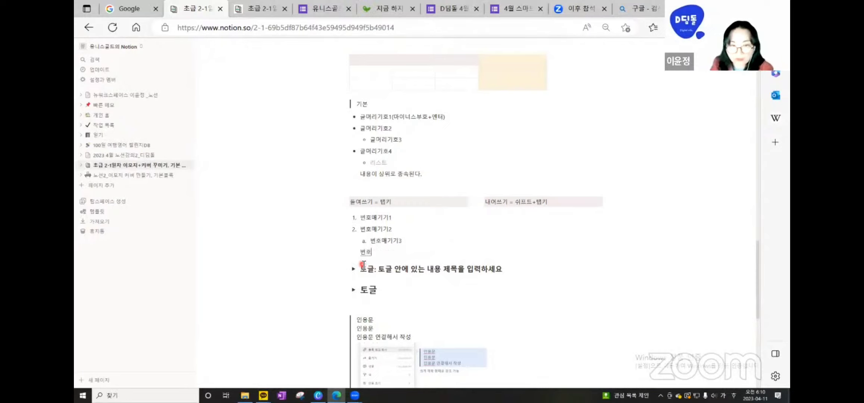
key(BackSpace)
key(BackSpace)
key(BackSpace)
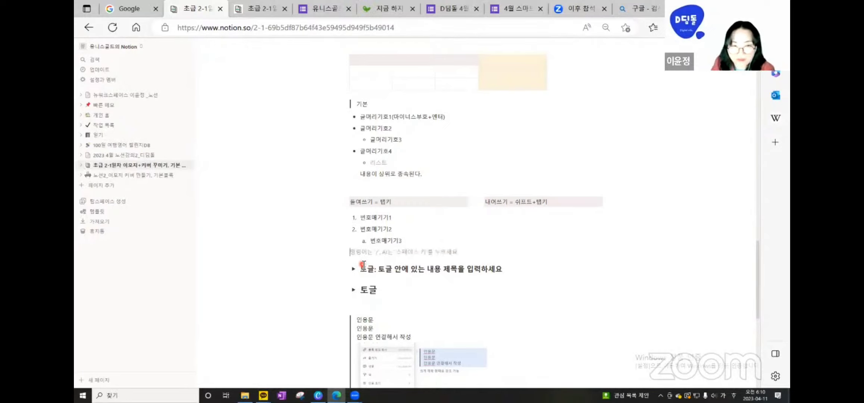
key(Return)
key(Return)
key(Return)
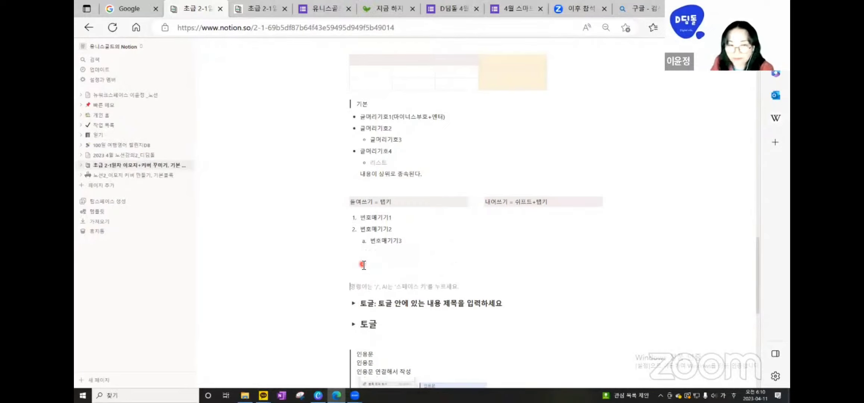
Convert the second blank line below 번호매기기3 into a numbered list item with the slash command, and revert it to plain text
click(356, 263)
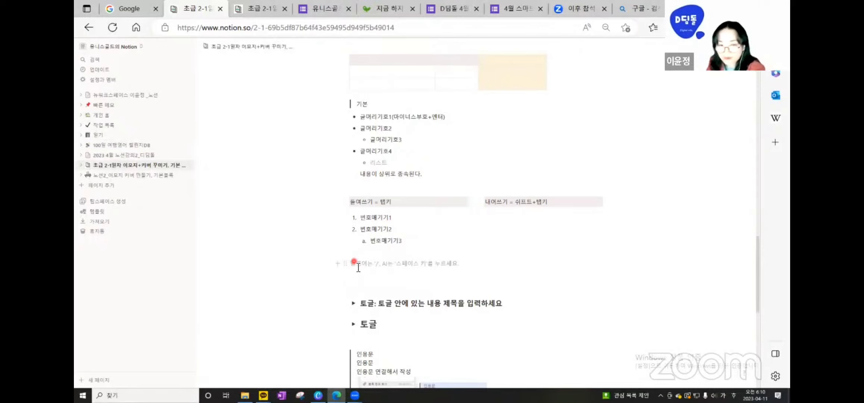
text(/)
scroll(395, 228, down, 4)
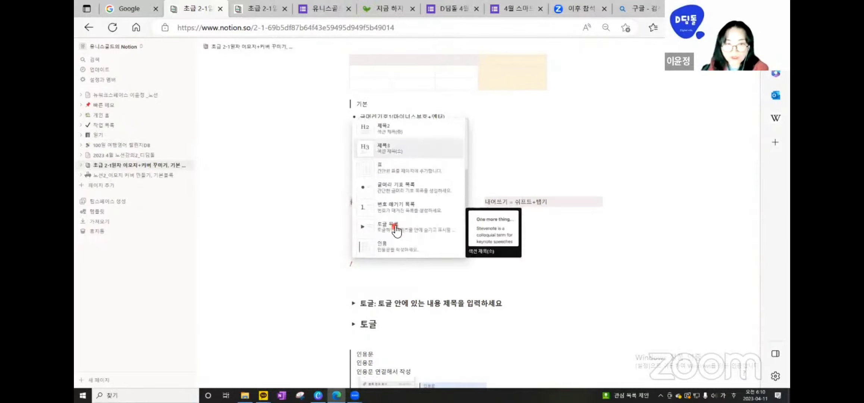
key(Down)
key(Down)
key(Down)
key(Down)
key(Down)
key(Down)
key(Down)
key(Down)
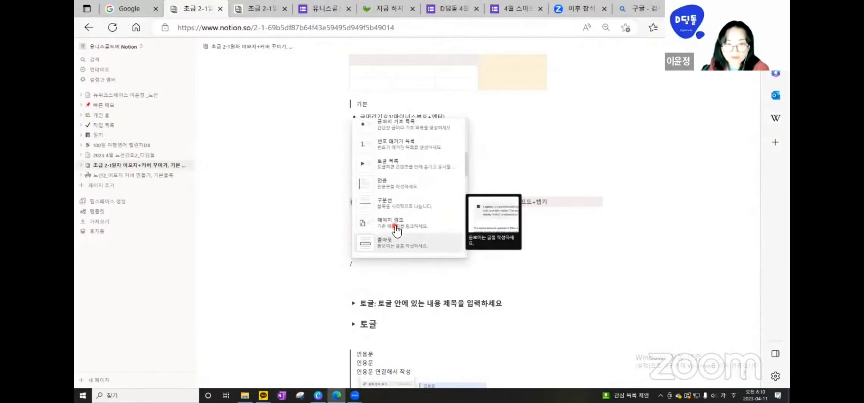
scroll(397, 194, up, 1)
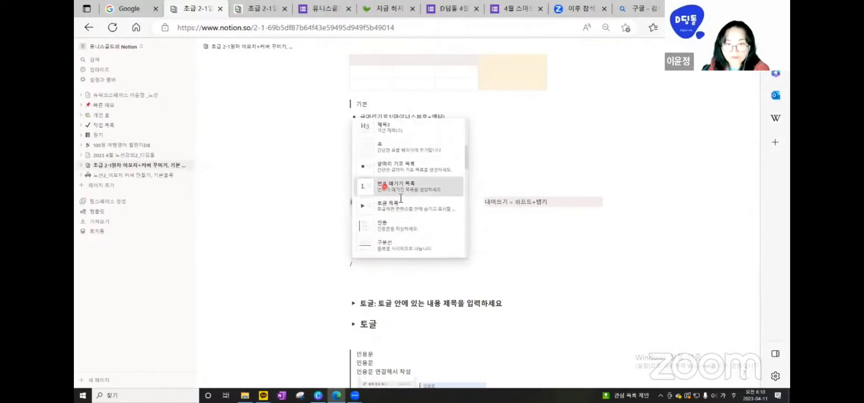
click(401, 198)
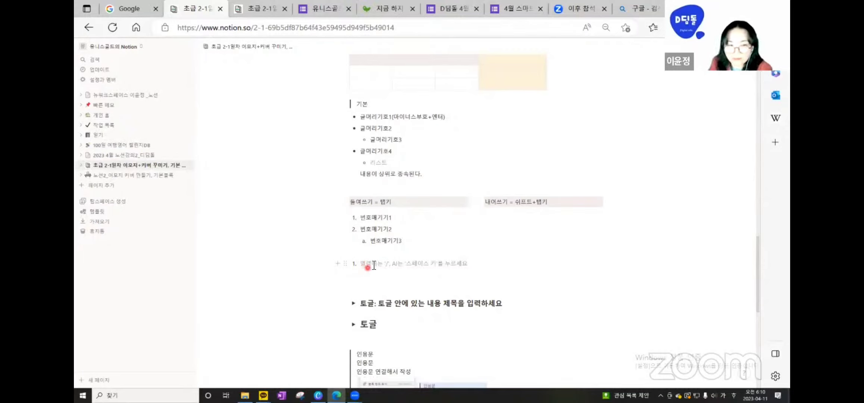
key(BackSpace)
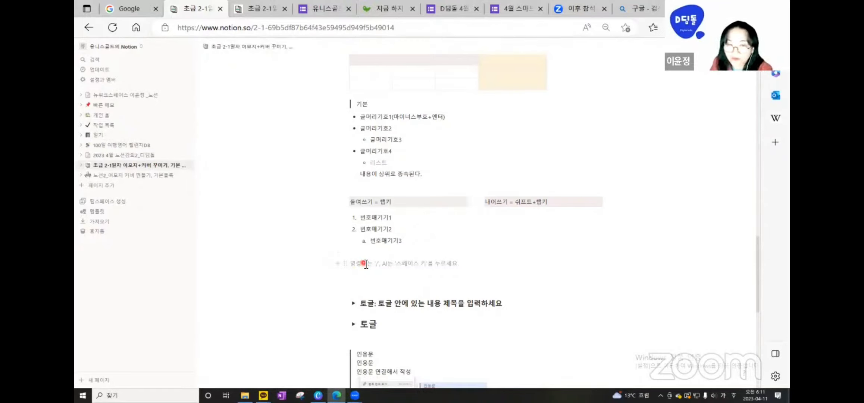
Add a new line below and enter 1.번호 as plain text without a space after the period, followed by an empty line
key(Return)
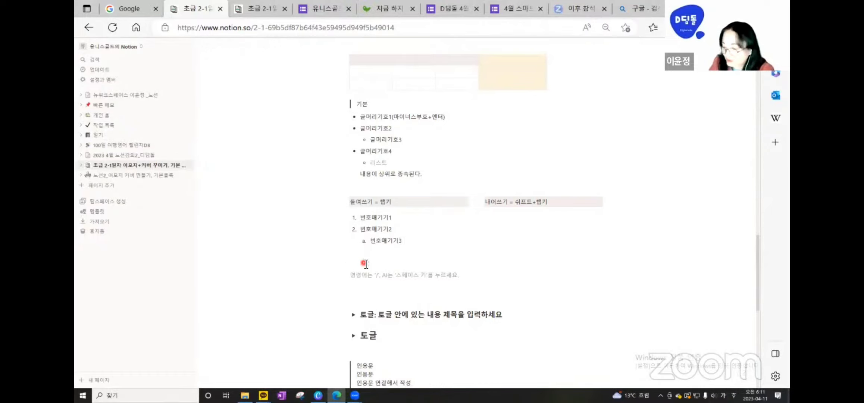
text(1.)
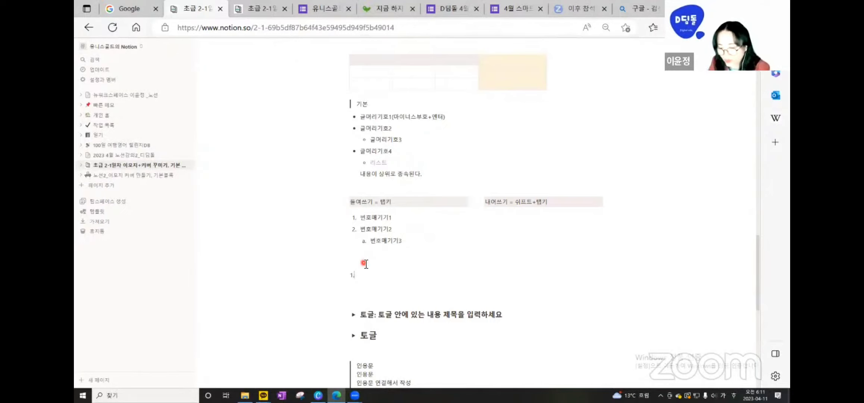
text(번호)
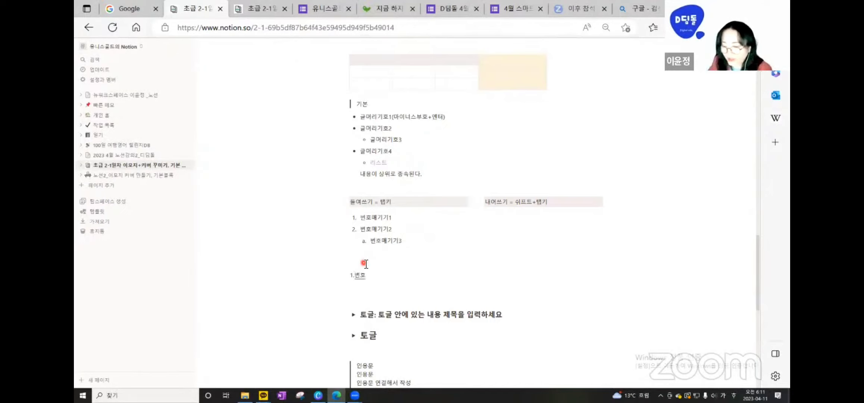
key(Return)
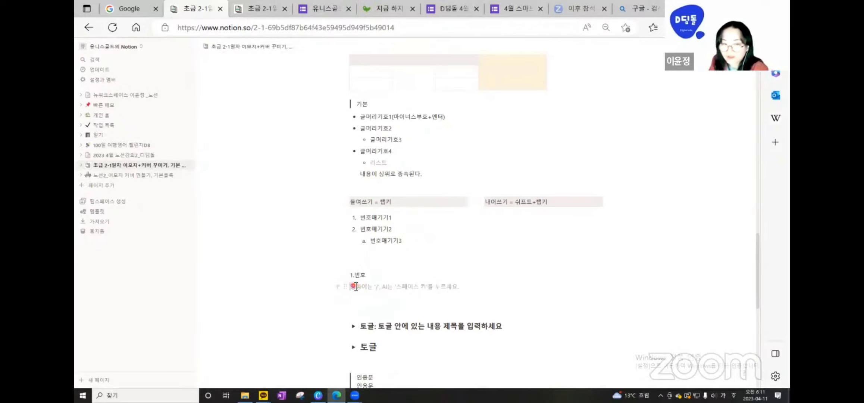
Insert a numbered list below the 1.번호 line with the slash command, containing the item 번호 and an empty second item
text(/)
scroll(395, 239, down, 2)
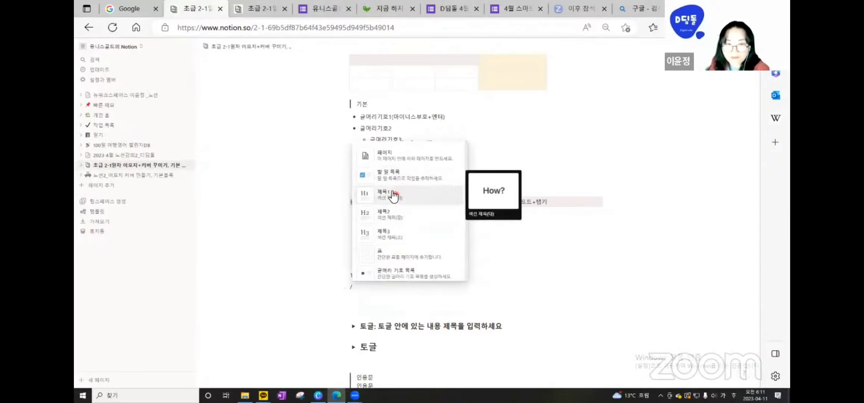
scroll(394, 195, down, 3)
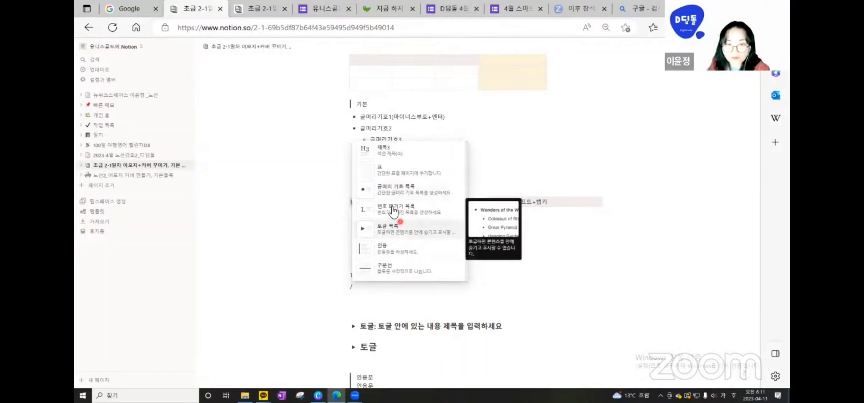
click(392, 211)
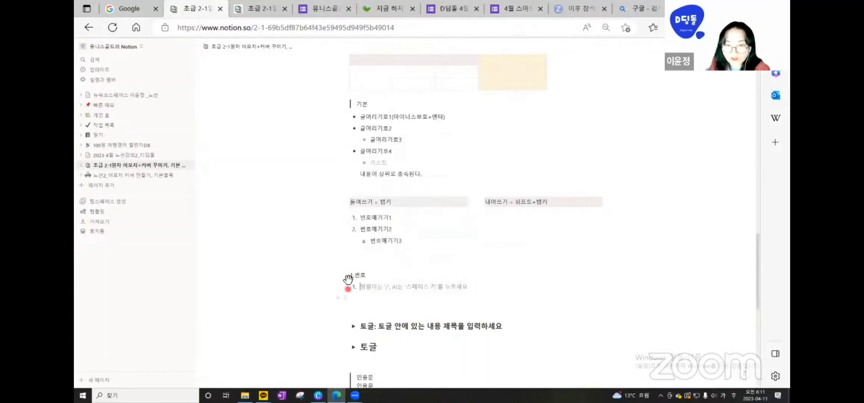
text(버)
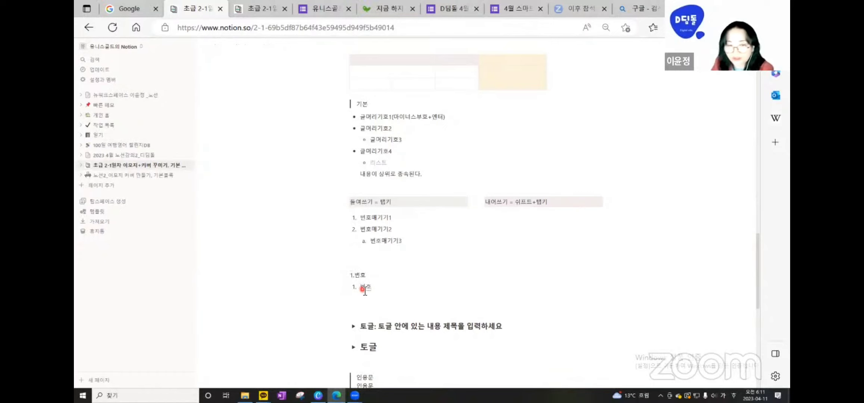
key(Return)
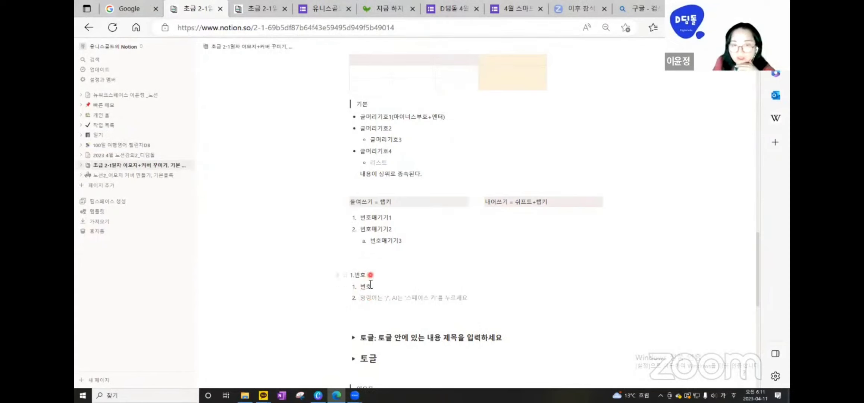
click(371, 276)
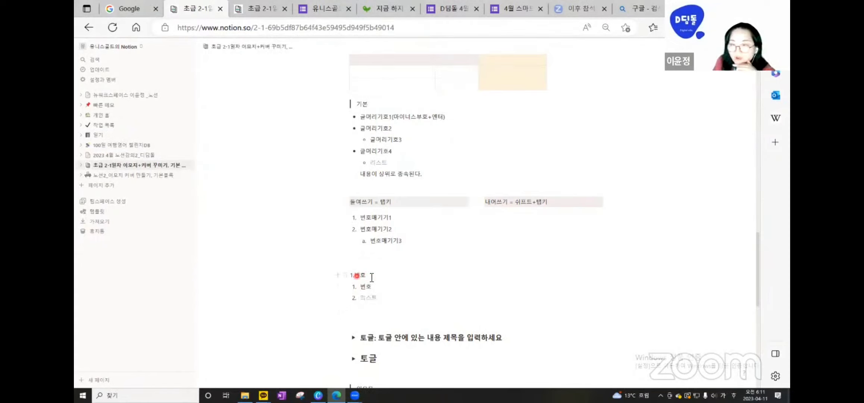
Insert a toggle list block on the blank line above the first toggle heading with the slash command and title it 토글
click(352, 317)
scroll(352, 318, down, 1)
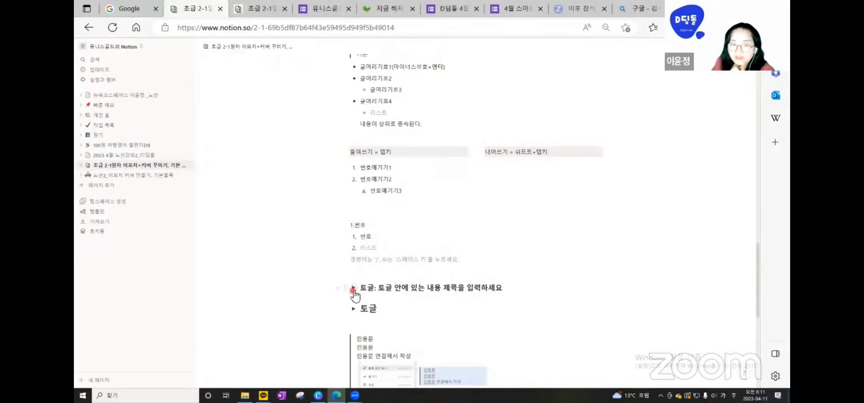
click(355, 270)
text(/)
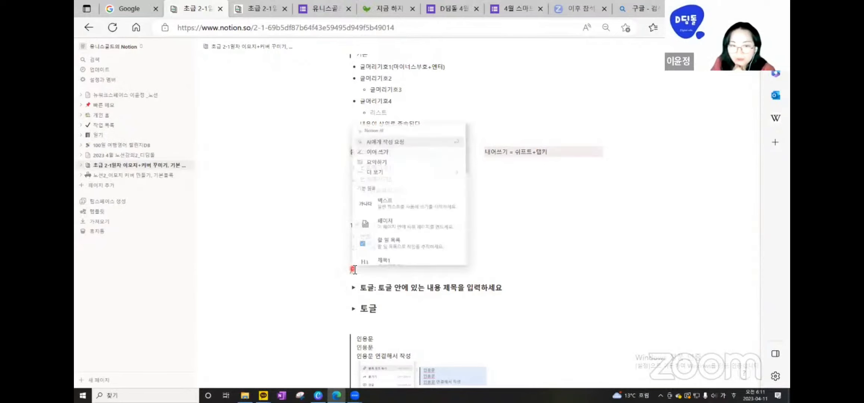
scroll(421, 224, down, 3)
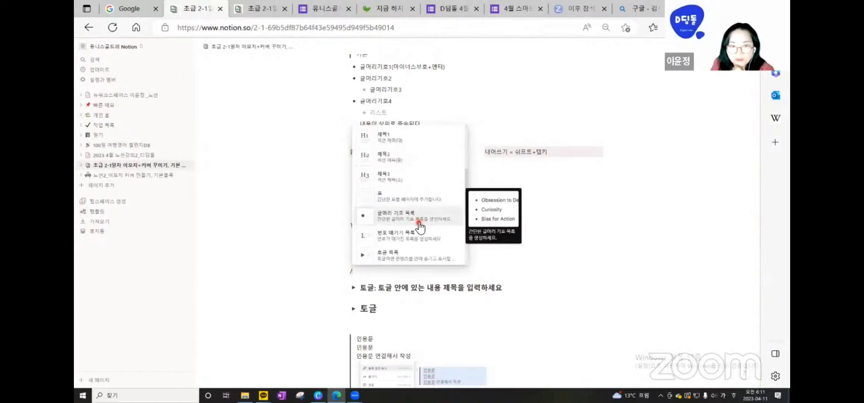
scroll(418, 223, down, 2)
click(386, 218)
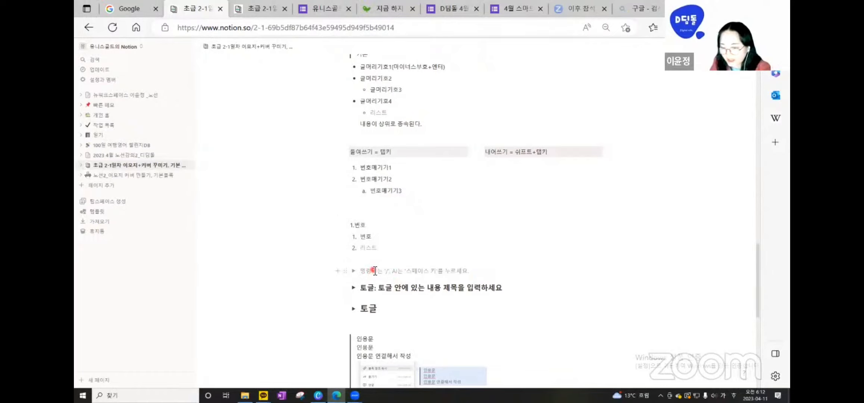
text(토글)
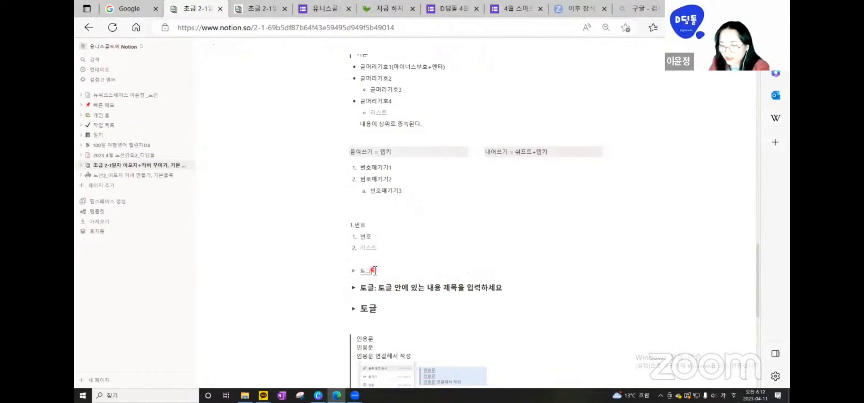
Add a second toggle titled 토글1 below the 토글 toggle, followed by an empty third toggle
key(Return)
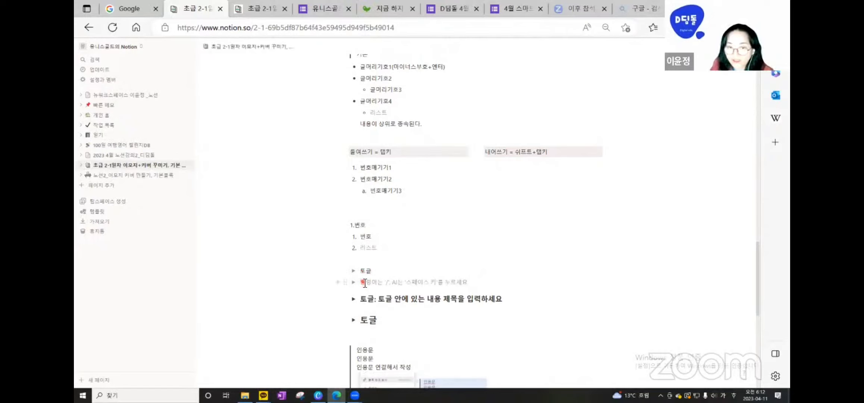
text(토글1)
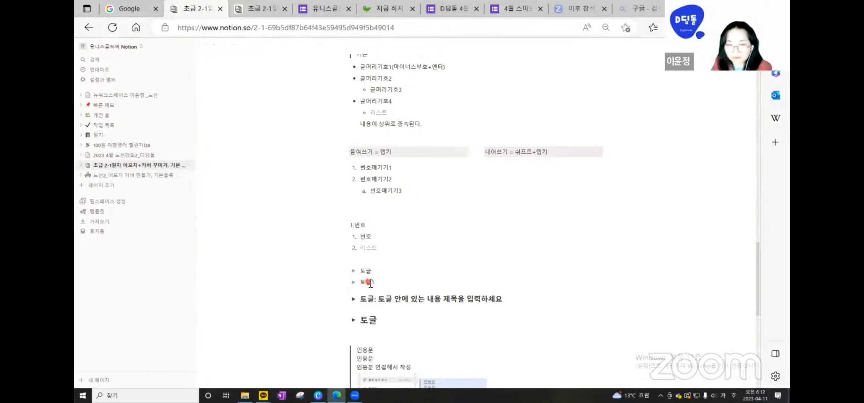
key(Return)
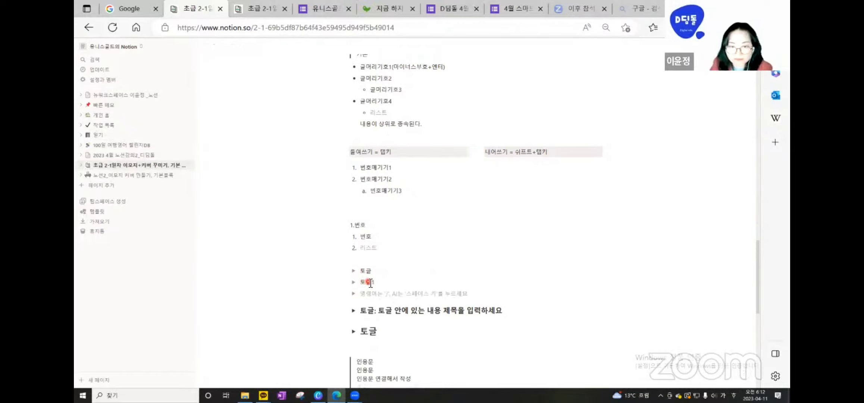
Expand the first 토글 toggle, enter 토글3 inside it followed by an empty line, and select the toggle blocks
click(354, 271)
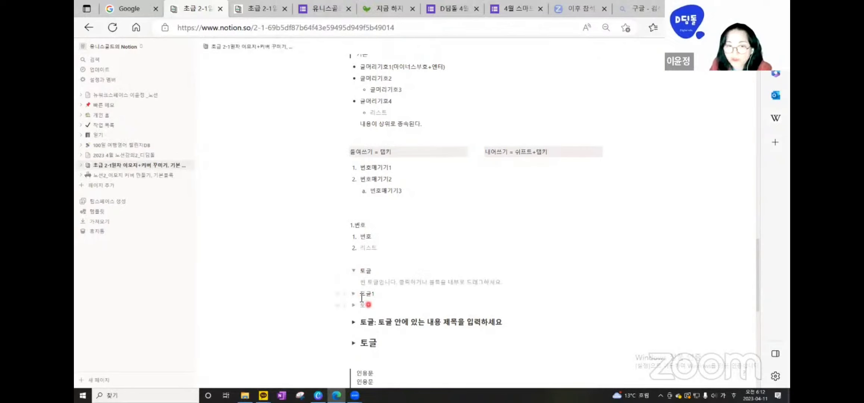
click(387, 273)
key(Return)
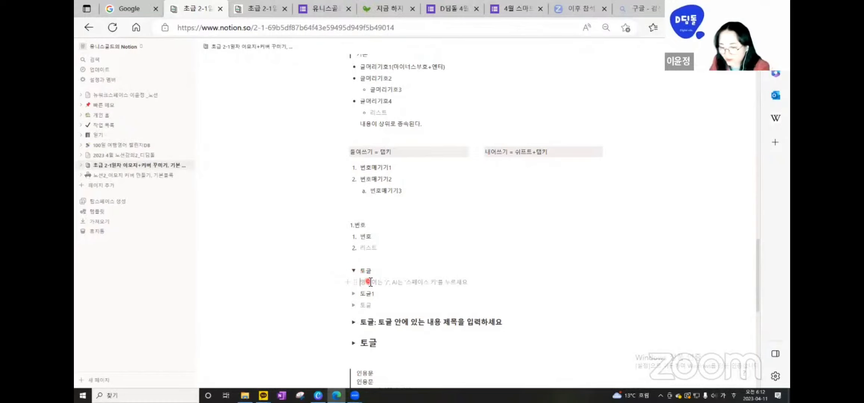
text(토글)
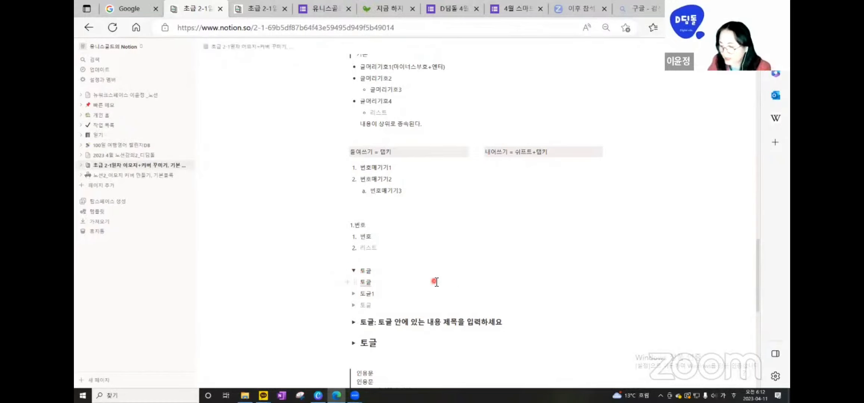
text(3)
key(Return)
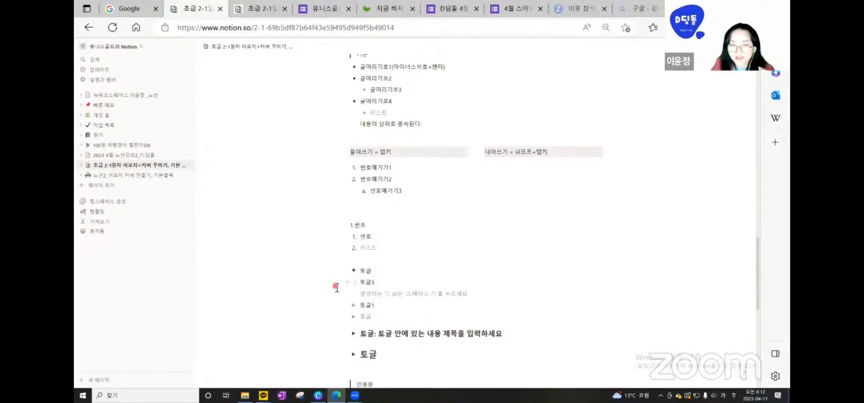
drag(328, 266, 627, 325)
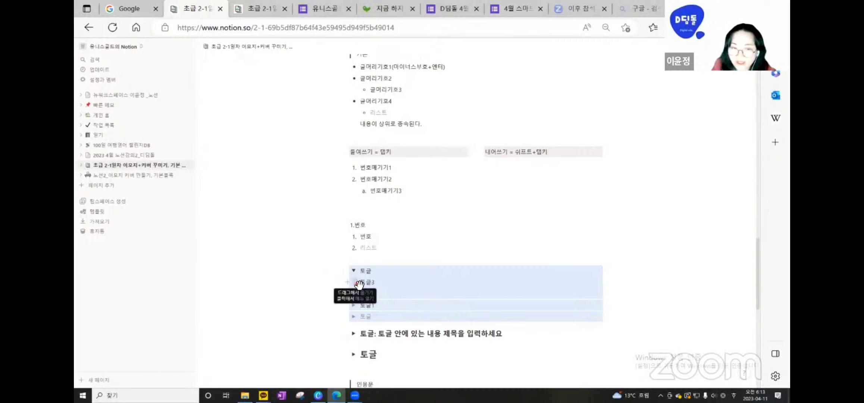
Add 토글4 as a second line within the 토글3 block using a soft line break, and select the surrounding toggle blocks
click(381, 283)
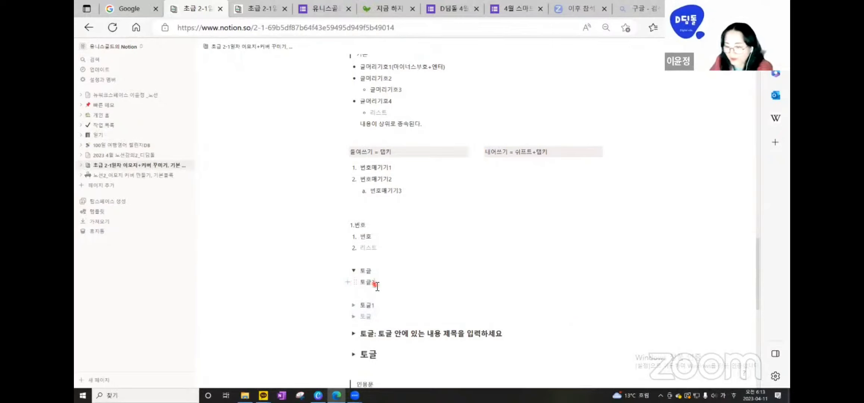
key(Return)
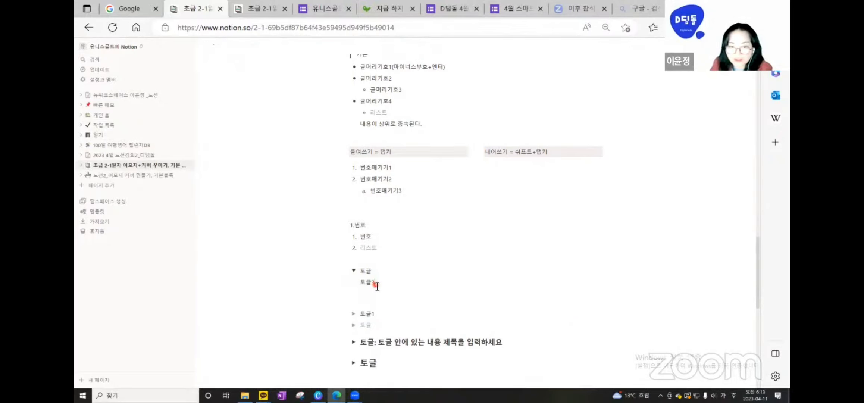
text(토글)
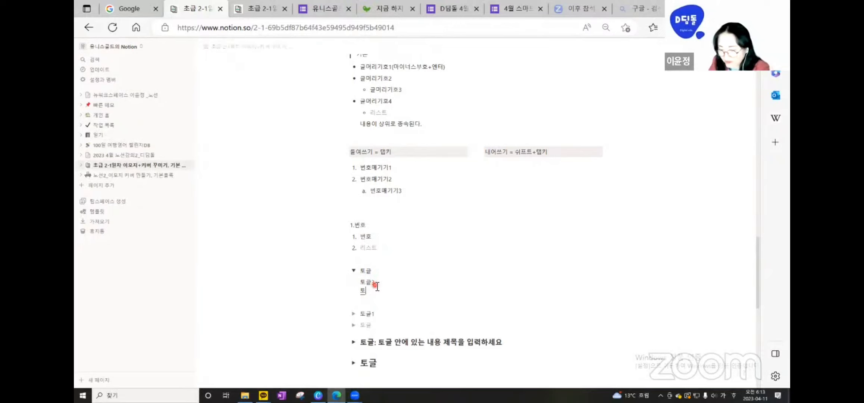
text(4)
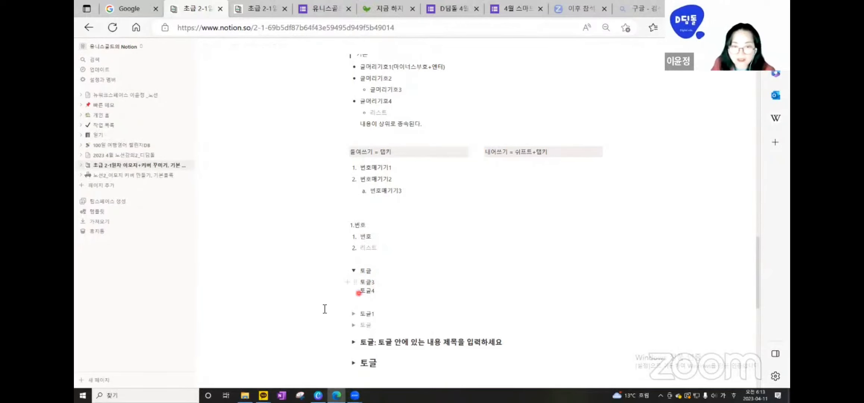
drag(331, 264, 631, 313)
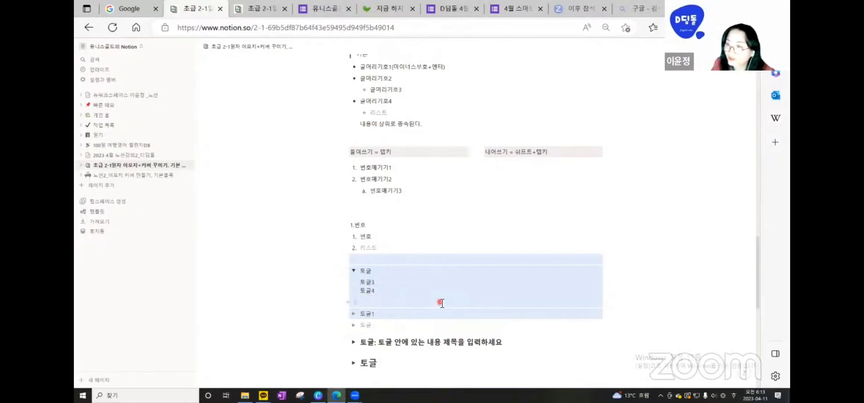
Insert a quote block on the blank line below the large 토글 toggle heading with the slash command
scroll(446, 301, down, 2)
scroll(446, 302, down, 4)
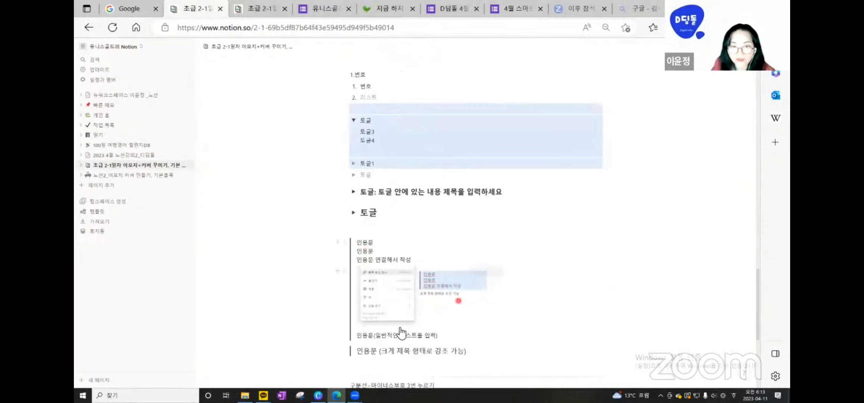
click(367, 226)
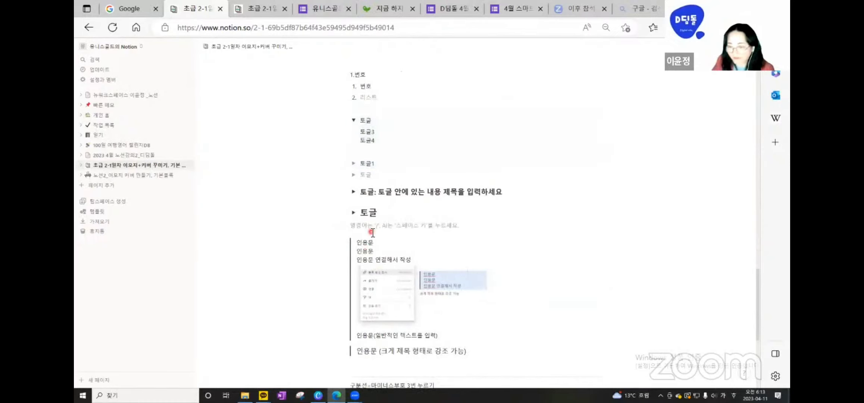
text(/)
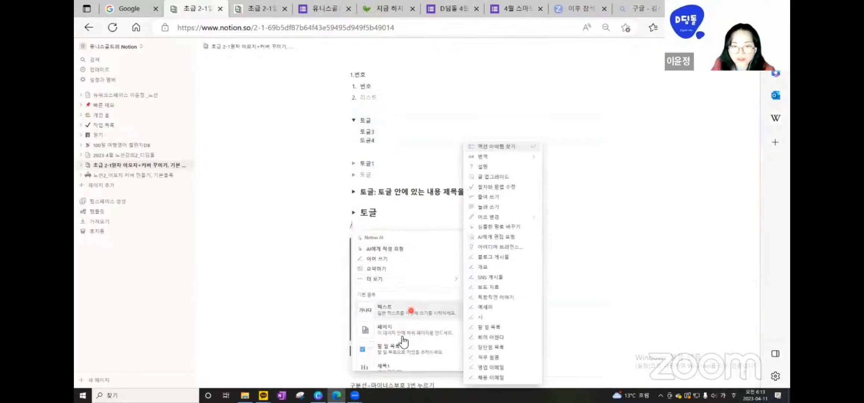
scroll(397, 343, down, 5)
click(382, 341)
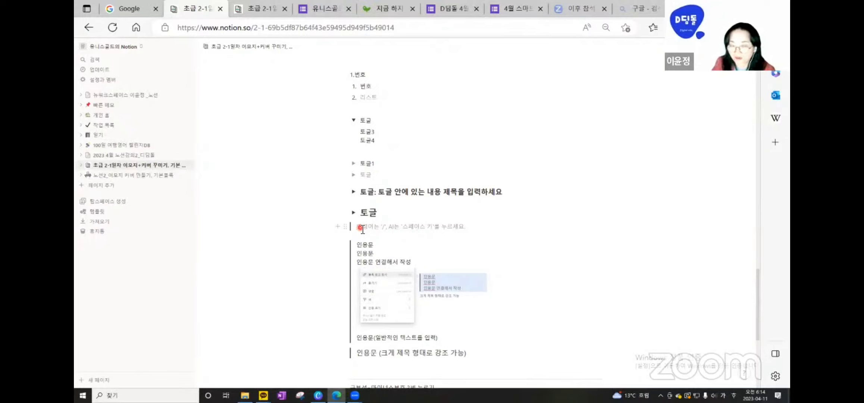
Enter 인용문 in the new quote block and add an empty second line within the same block
text(안녀)
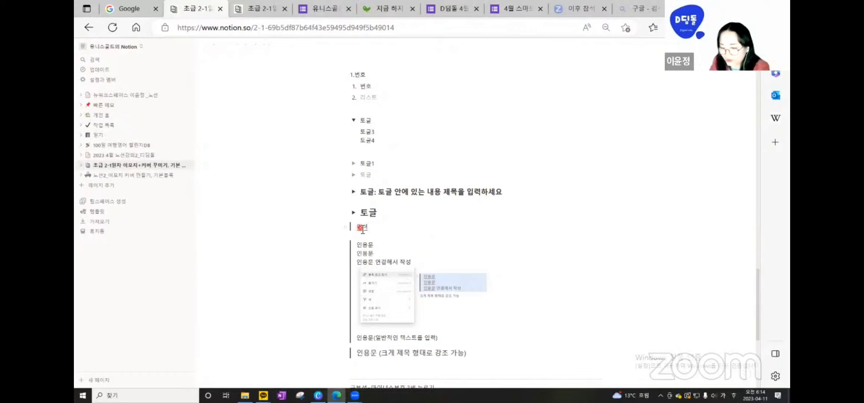
key(BackSpace)
key(BackSpace)
text(ㅇ)
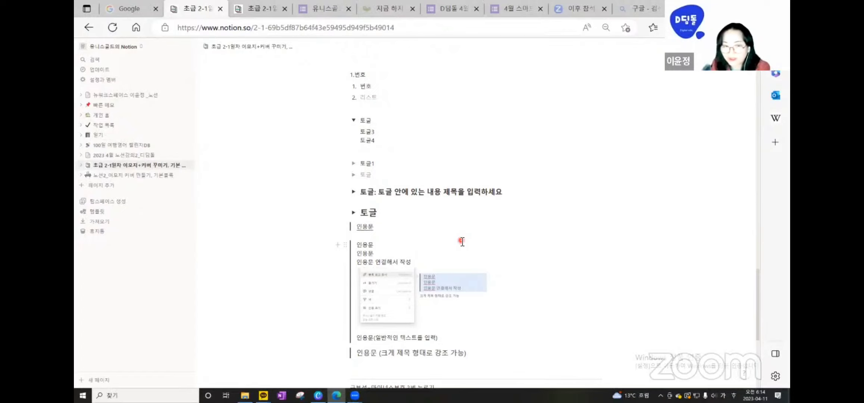
key(shift+Return)
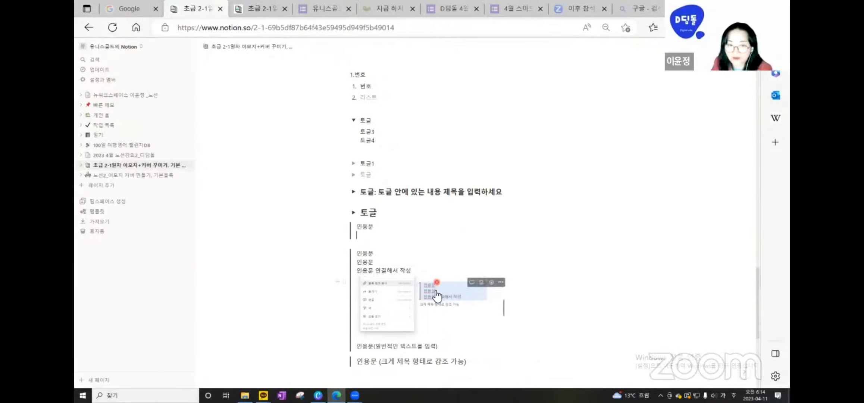
Review the quote, divider, callout and shortcut examples down to the end of the lesson page, and return to its title
scroll(436, 287, down, 3)
scroll(487, 270, down, 1)
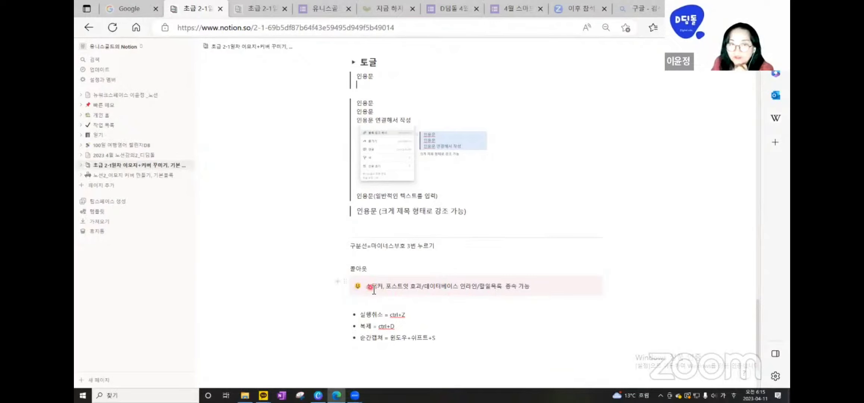
scroll(395, 149, up, 3)
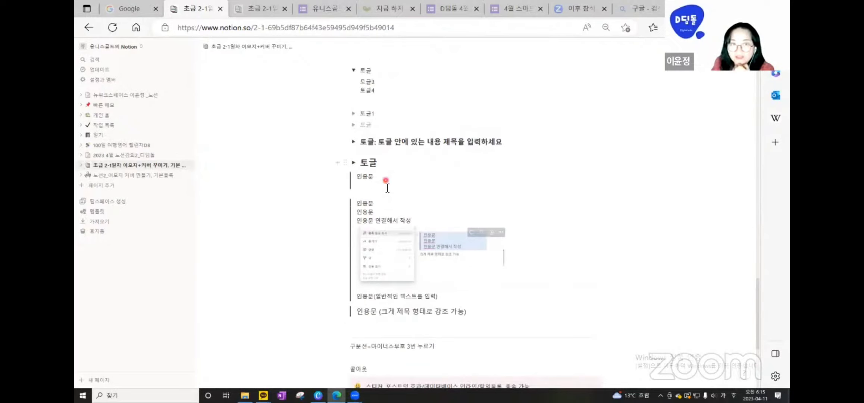
scroll(378, 128, up, 2)
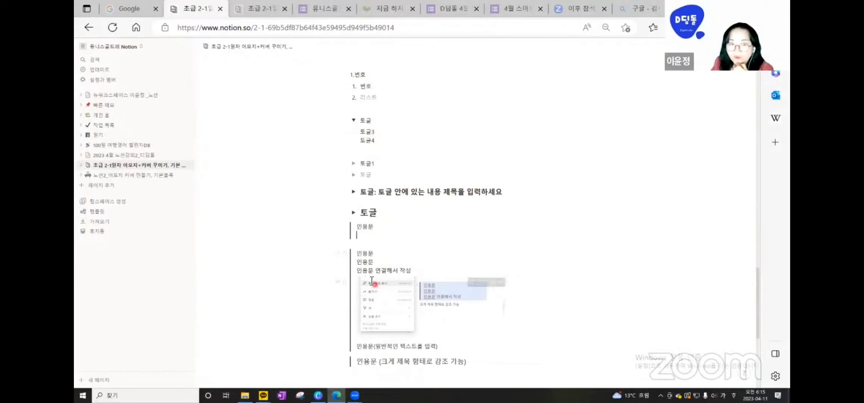
scroll(463, 323, down, 3)
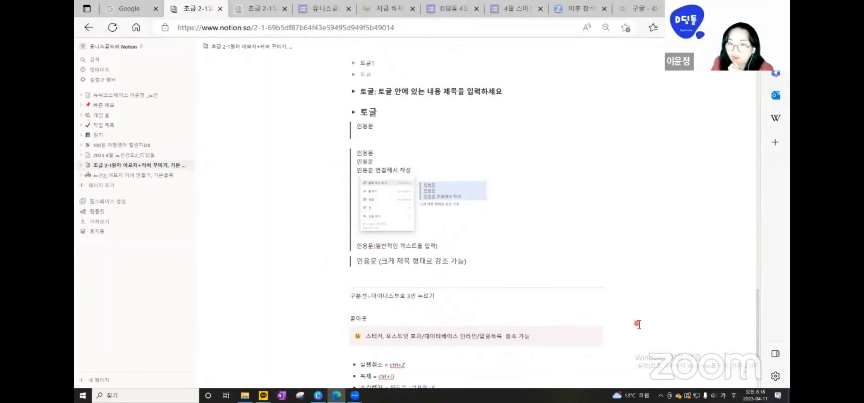
scroll(621, 319, down, 3)
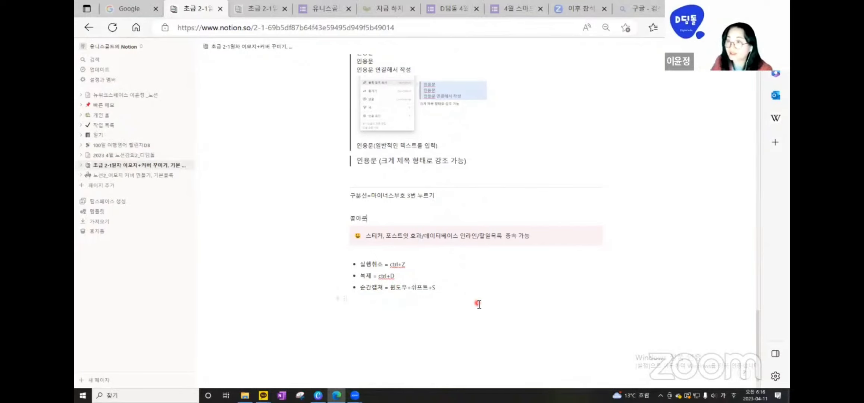
click(495, 312)
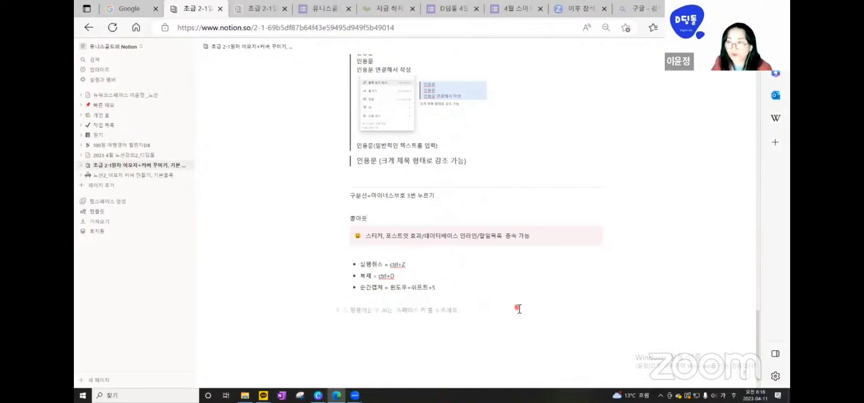
scroll(519, 309, up, 15)
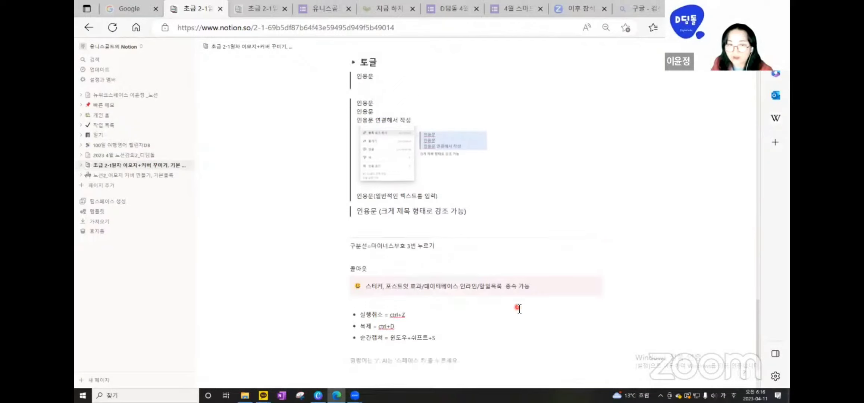
scroll(529, 143, up, 10)
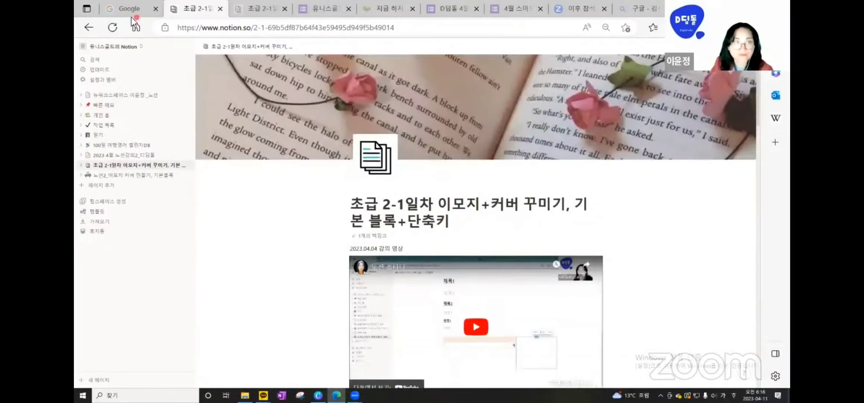
Open the 2023 4월 노션강의2_디딤돌 page, view the 2-2.구글 설문지 만들기 entry in side peek, and return to the full table
click(256, 9)
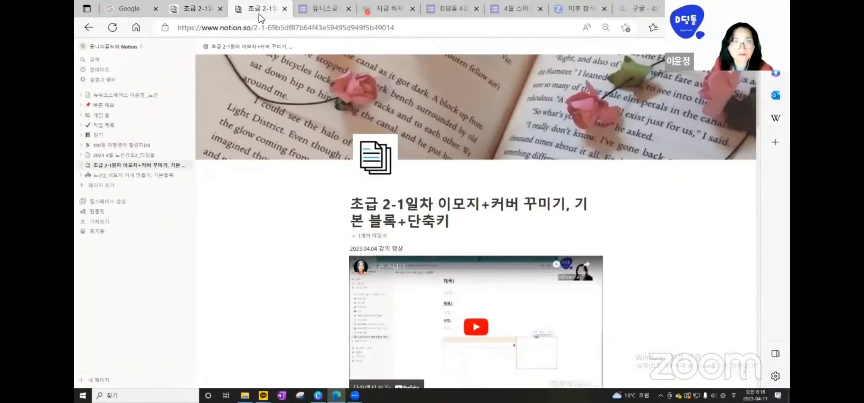
click(200, 10)
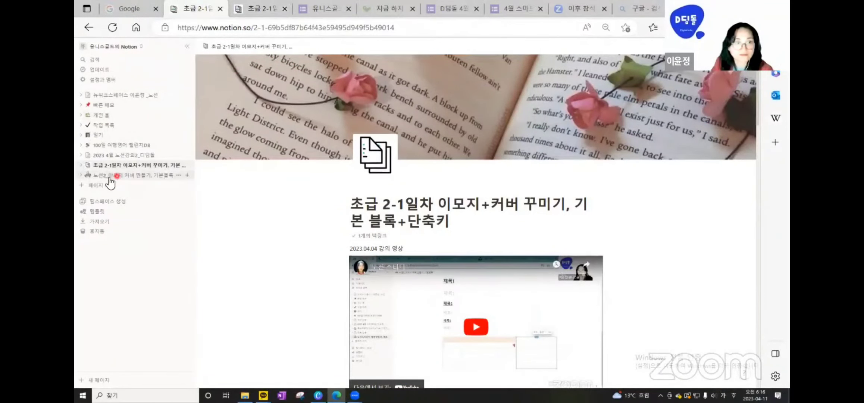
click(114, 155)
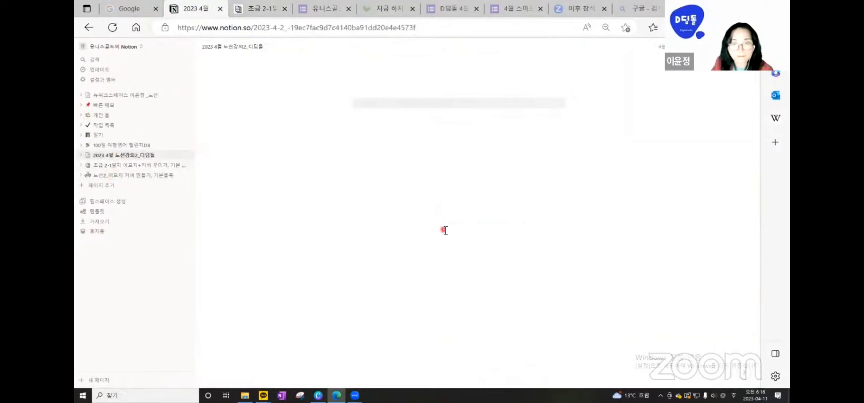
mouse_move(451, 183)
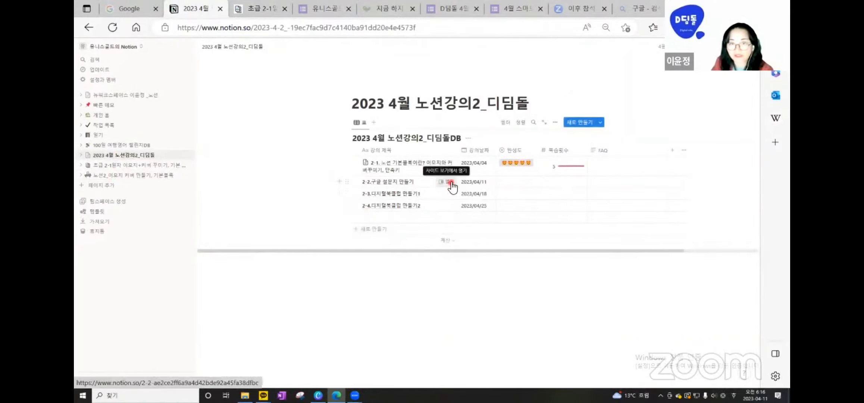
click(450, 182)
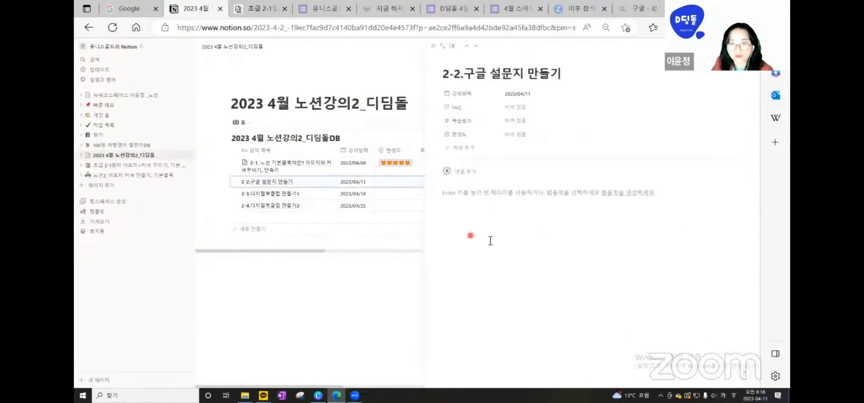
click(128, 155)
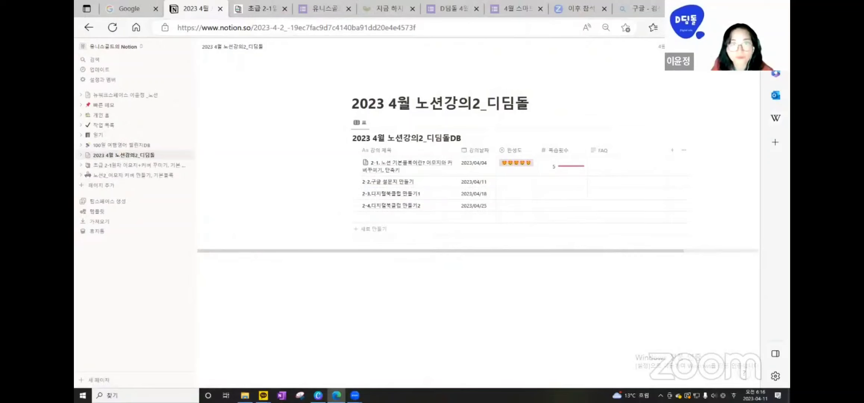
Shrink the browser window, look through the open Google and 북클럽 설문지 pages, and return to the 2023 4월 노션강의2_디딤돌 page
key(super+Down)
click(249, 68)
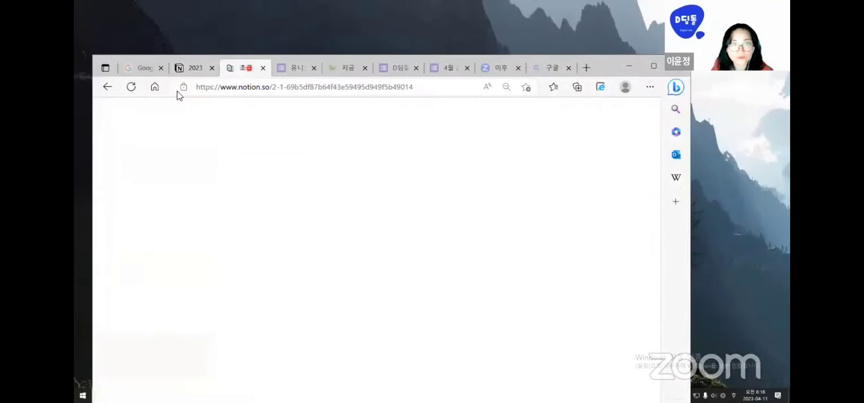
click(200, 68)
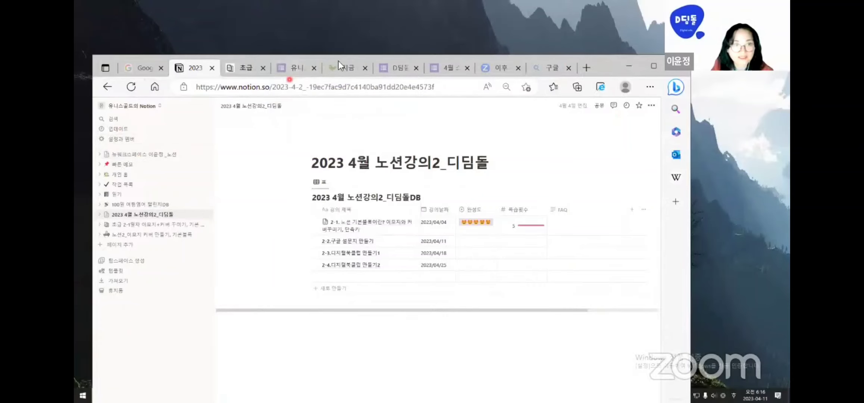
click(307, 67)
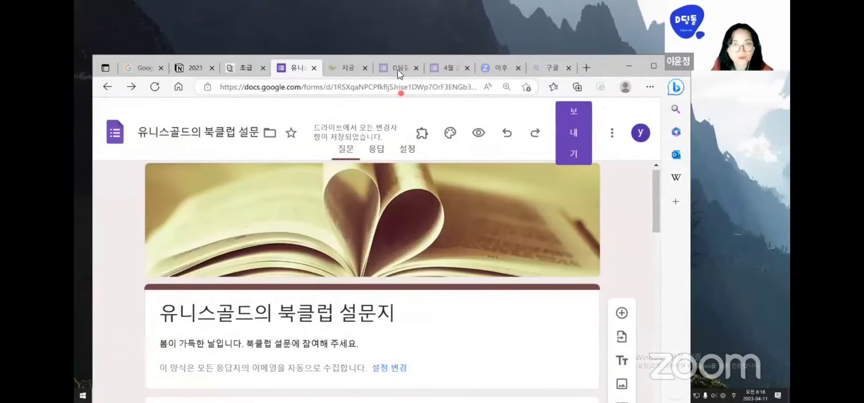
click(196, 71)
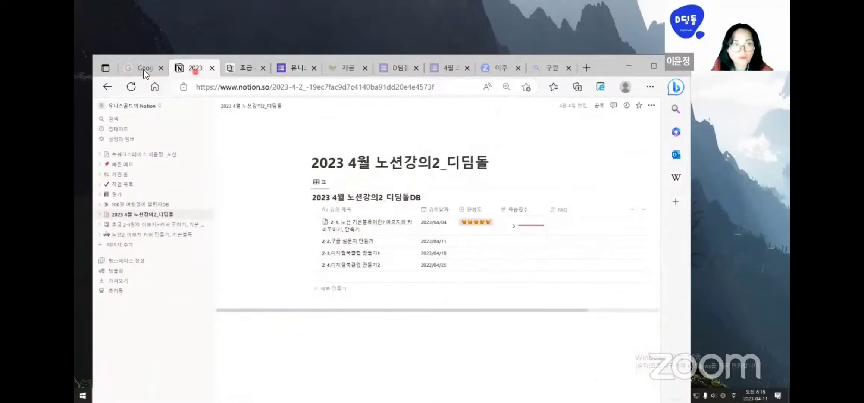
click(144, 68)
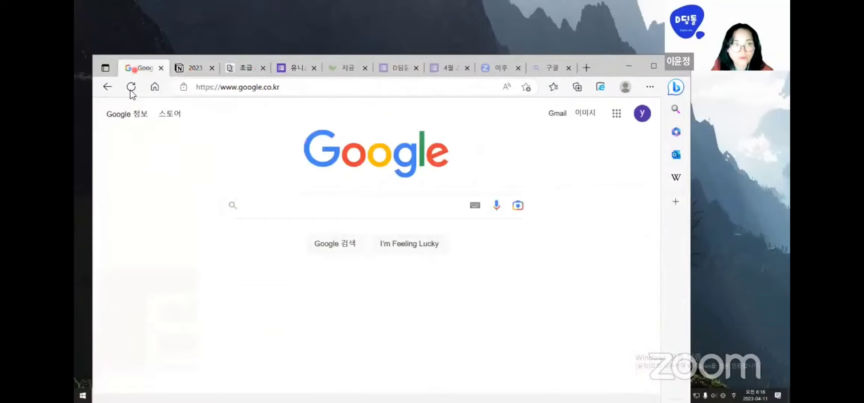
click(202, 69)
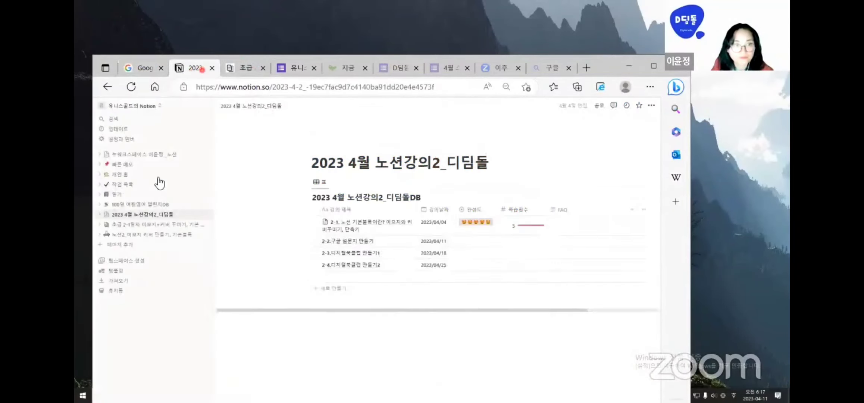
Switch to the 유니스골드의 디지털요정 workspace and open its 2023 4월 노션강의_디딤돌 page
click(160, 106)
click(148, 132)
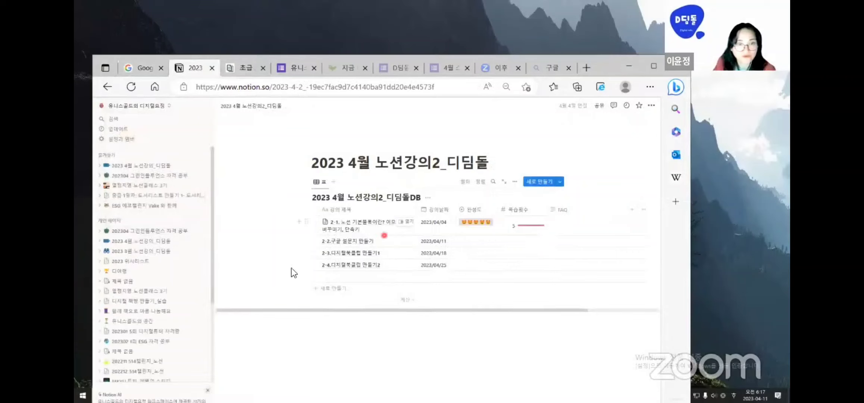
click(139, 242)
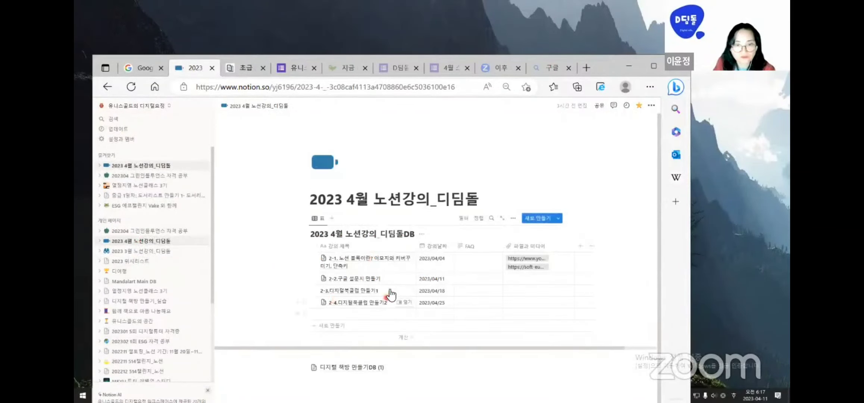
View the 2-2.구글 설문지 만들기 entry in side peek and open its linked page 함께 책으로 마음 나눔해요
click(407, 280)
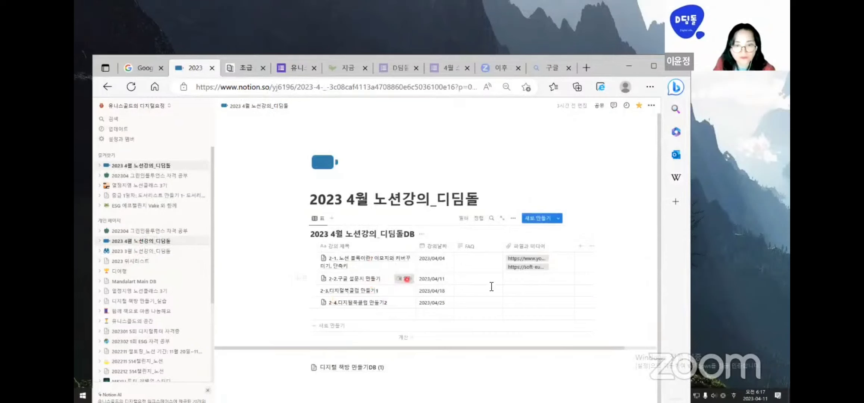
drag(603, 56, 648, 29)
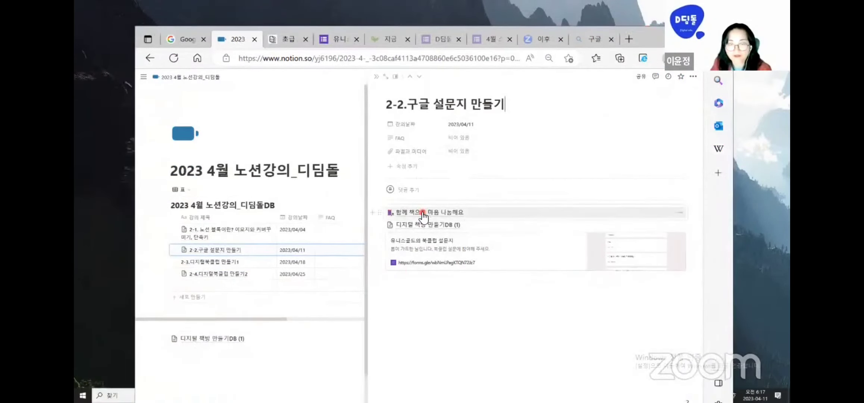
click(426, 213)
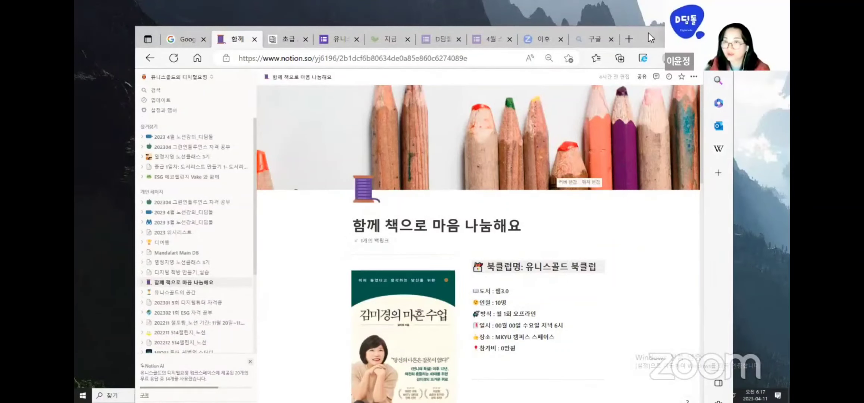
Examine the book club page's meeting details, location map, embedded survey and recommended book table, and return to the location section
drag(648, 33, 674, 24)
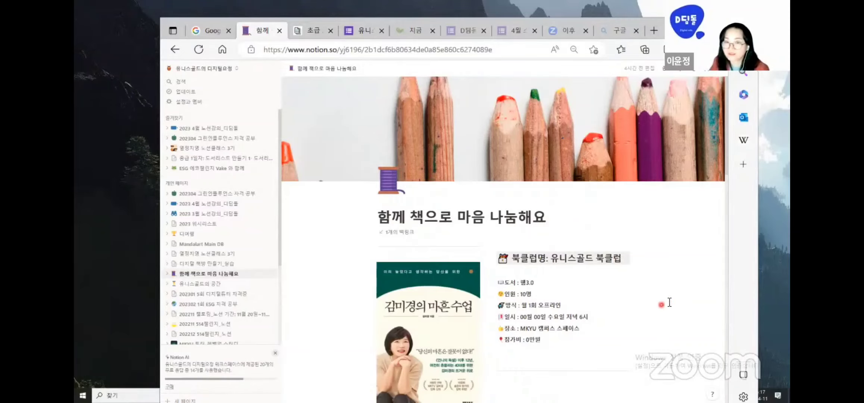
scroll(686, 268, down, 3)
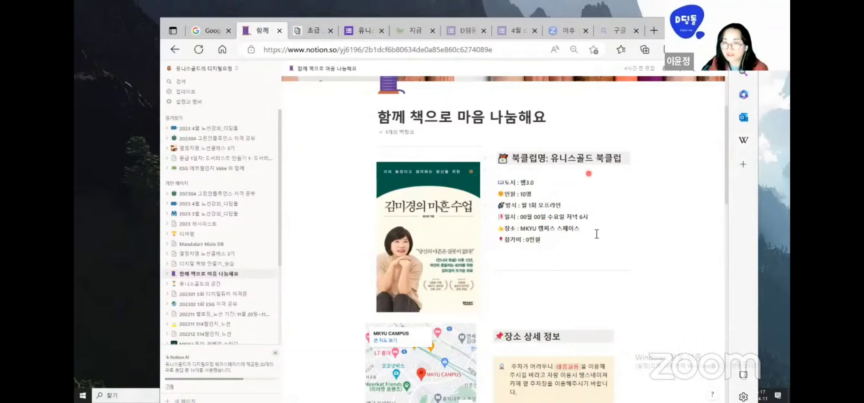
scroll(630, 269, down, 3)
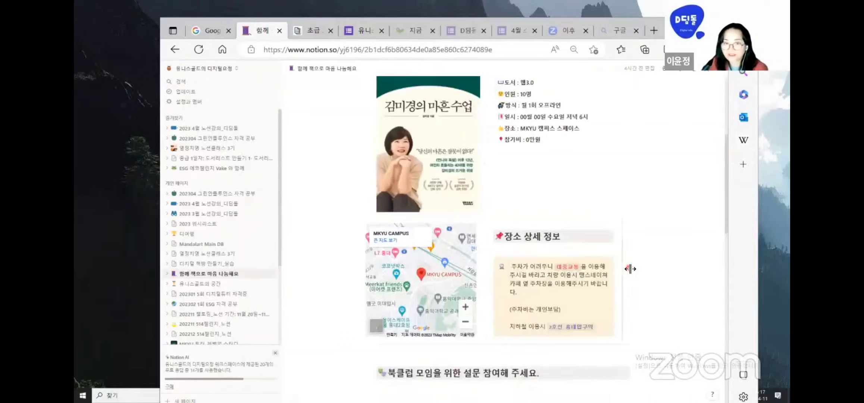
scroll(689, 307, down, 5)
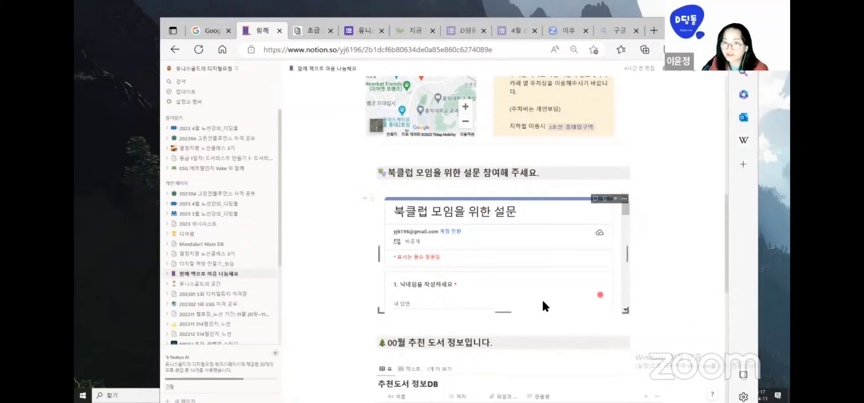
scroll(578, 296, down, 2)
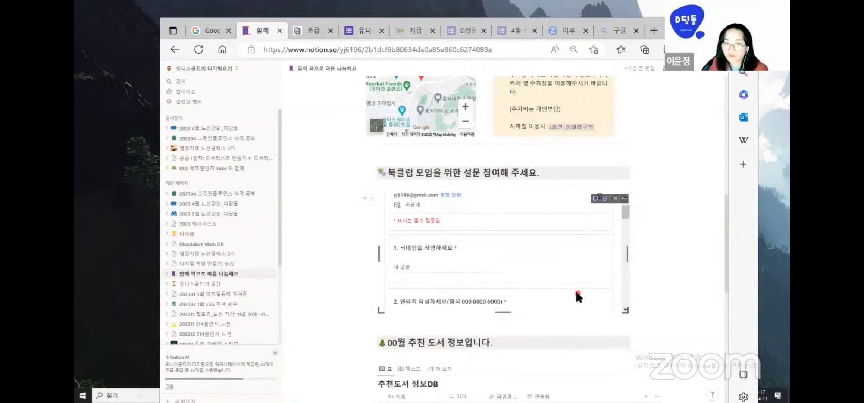
scroll(663, 330, down, 4)
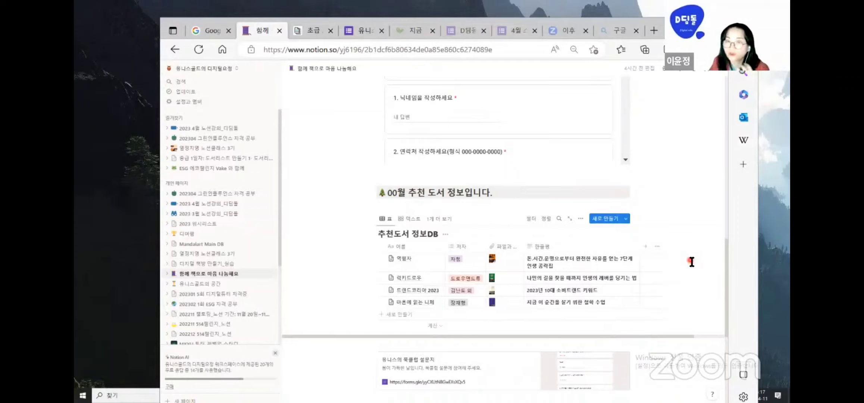
scroll(680, 226, up, 3)
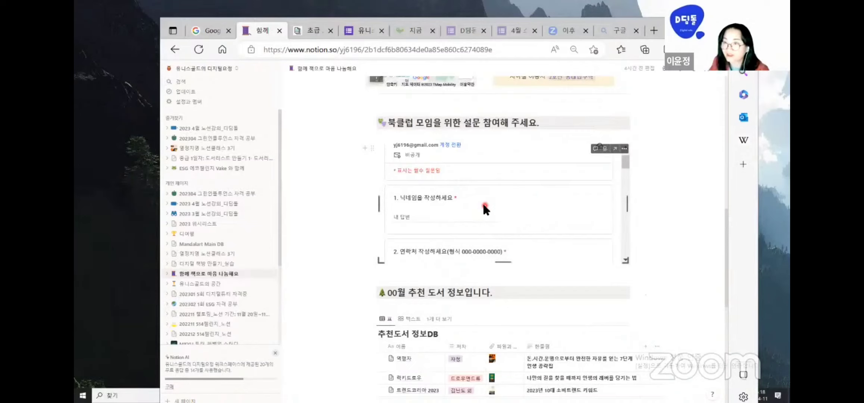
scroll(670, 213, up, 4)
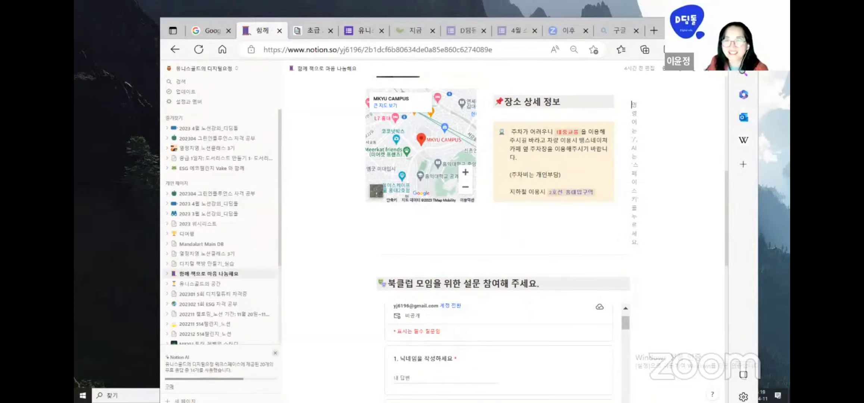
Open the 4월 스마트폰 활용 지도사 2급 자격증 과정 신청서 form and review its introduction, poster, questions and consent item through to the end
mouse_move(642, 18)
mouse_down()
mouse_move(648, 27)
mouse_move(650, 14)
mouse_up()
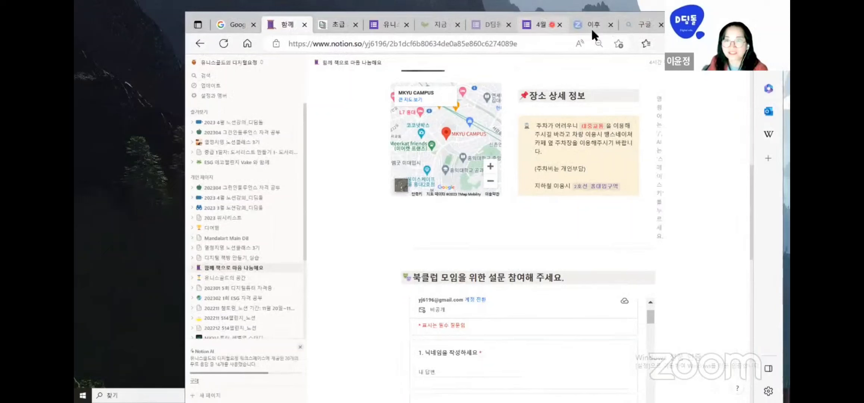
click(529, 27)
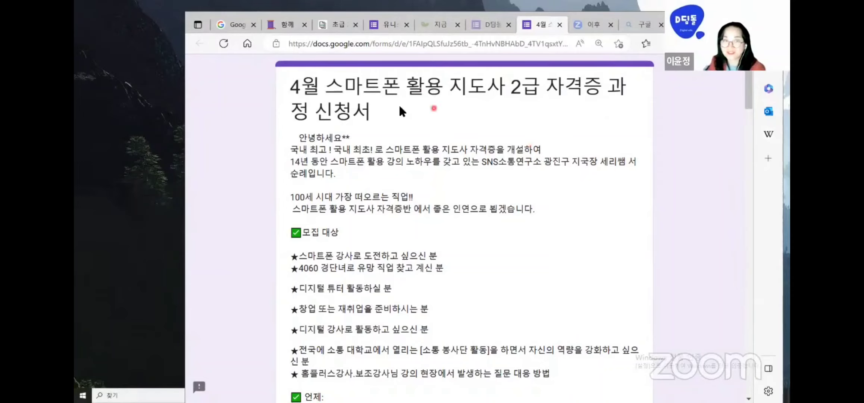
scroll(594, 228, down, 7)
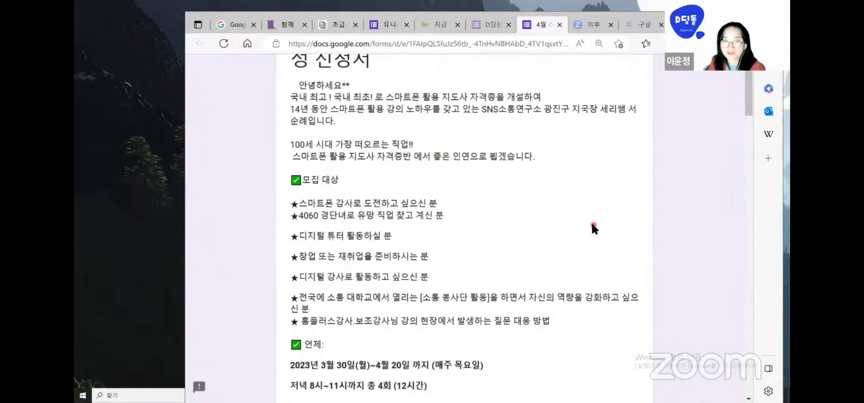
scroll(583, 235, down, 11)
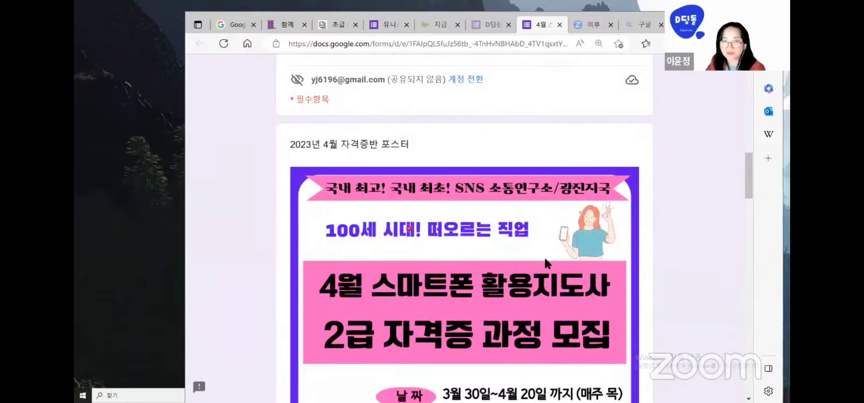
scroll(545, 261, down, 11)
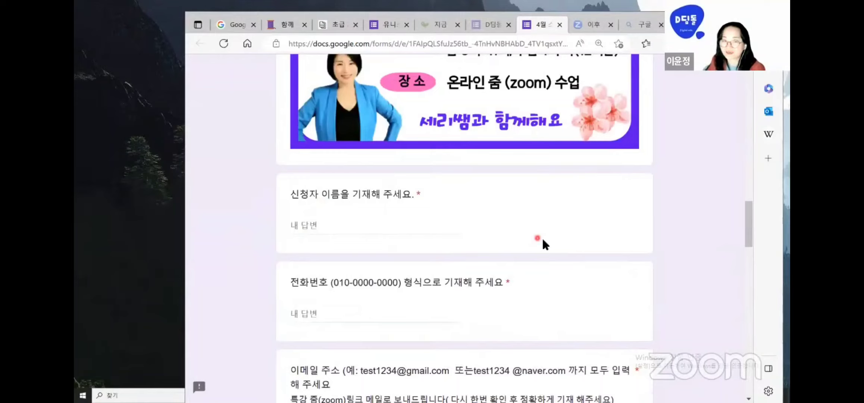
scroll(543, 240, down, 11)
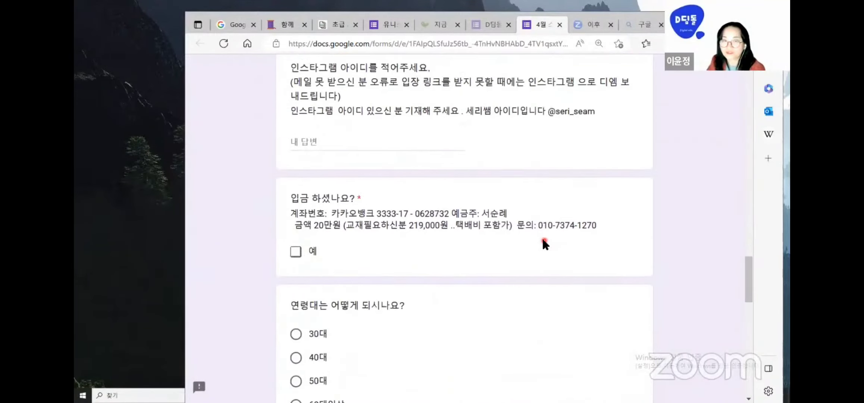
scroll(543, 241, down, 11)
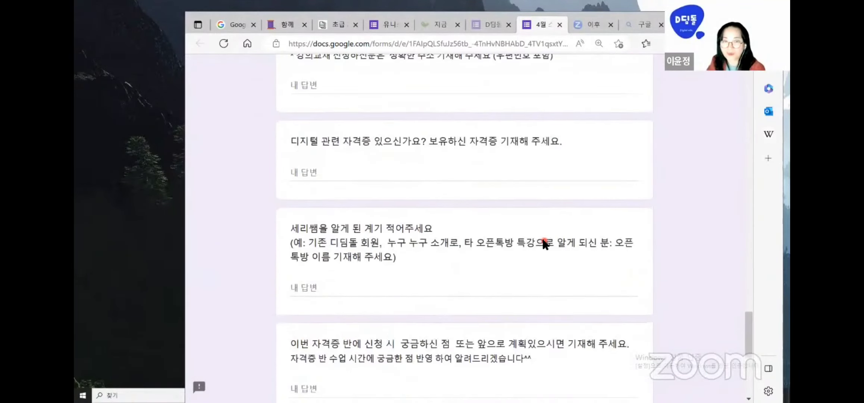
scroll(543, 241, down, 7)
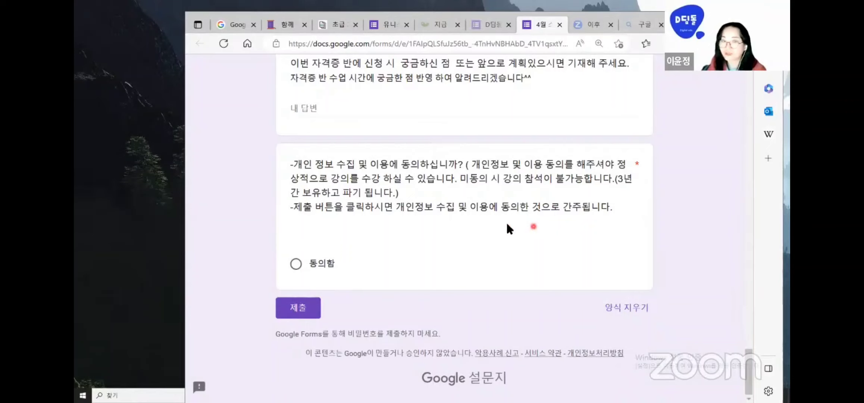
scroll(394, 155, up, 8)
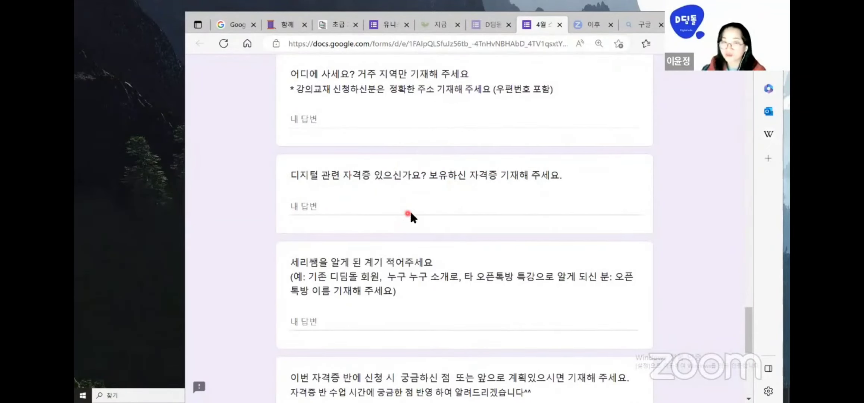
scroll(410, 214, down, 8)
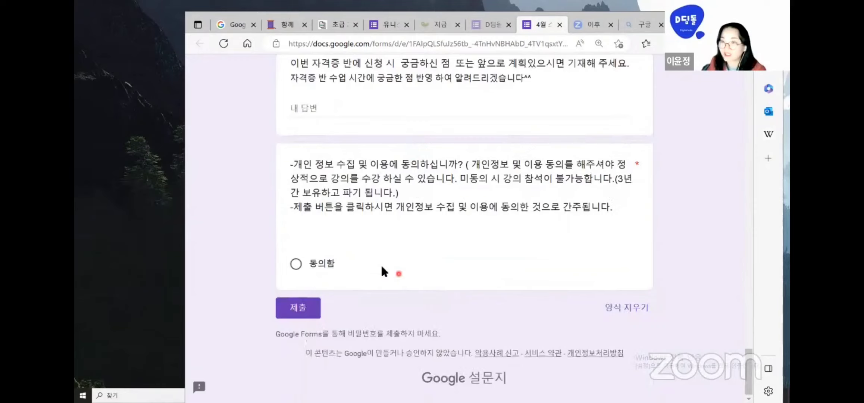
scroll(530, 200, up, 1)
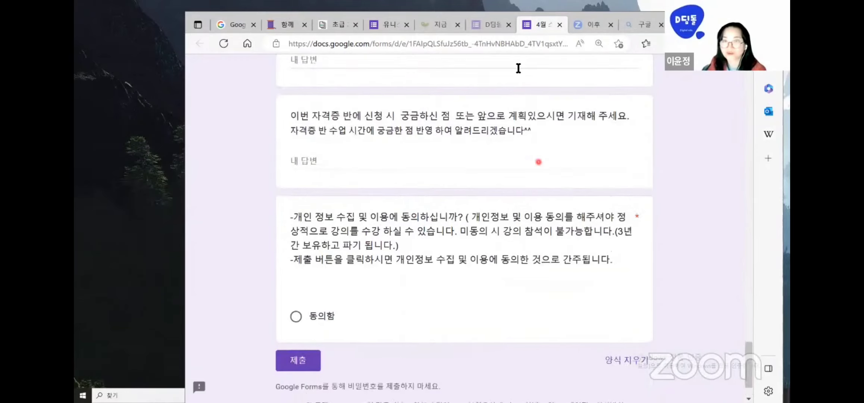
Close the D딤돌 4월 survey tab and return to the beginning of the 스마트폰 활용 지도사 application form
click(509, 25)
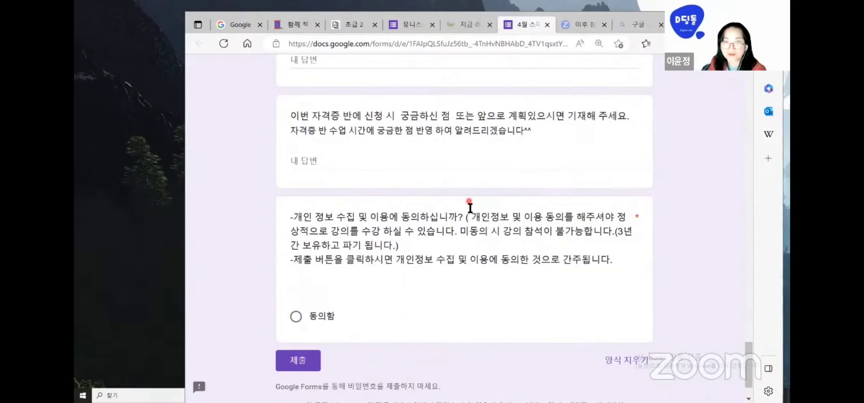
scroll(467, 209, up, 15)
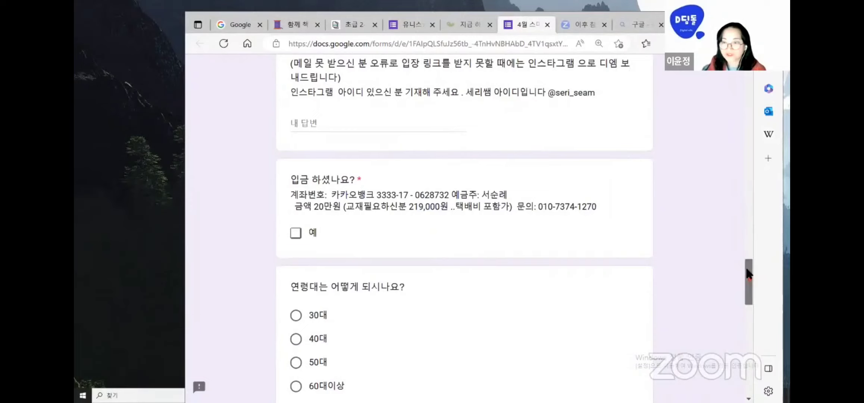
scroll(735, 73, up, 10)
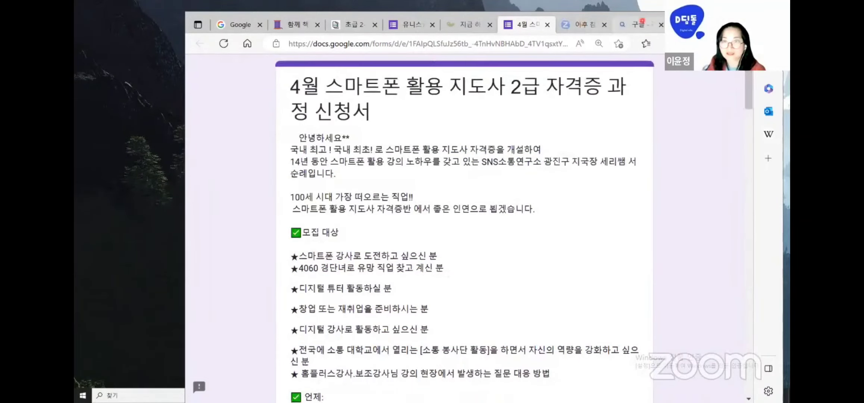
Reposition the browser window and switch to the open 교보문고 book product page
drag(485, 26, 463, 72)
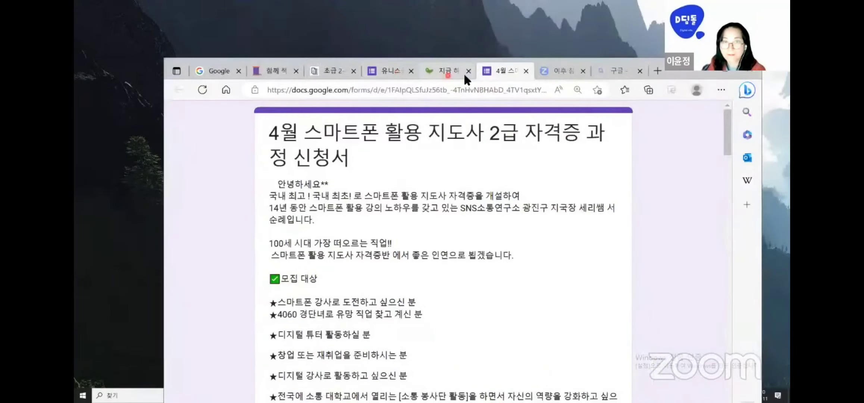
click(434, 69)
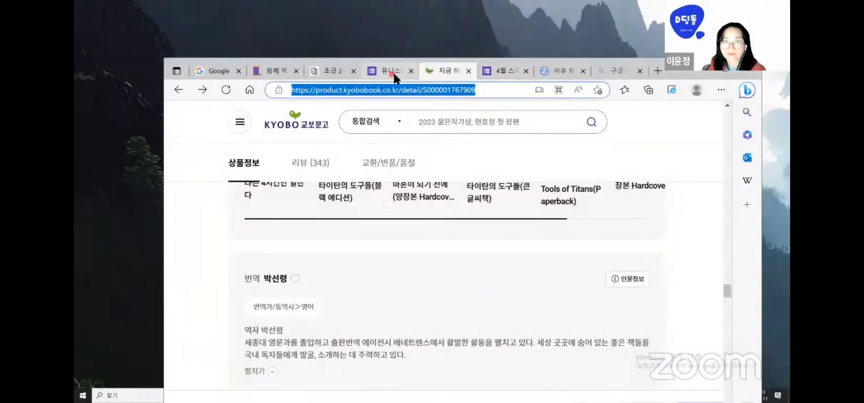
Return to the 4월 스마트폰 활용 지도사 application form and review it from the introduction through the poster to the applicant contact questions
click(395, 71)
click(505, 71)
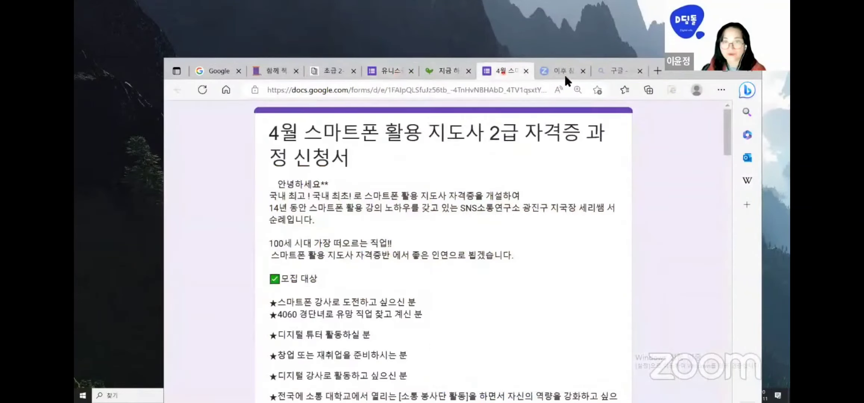
click(566, 72)
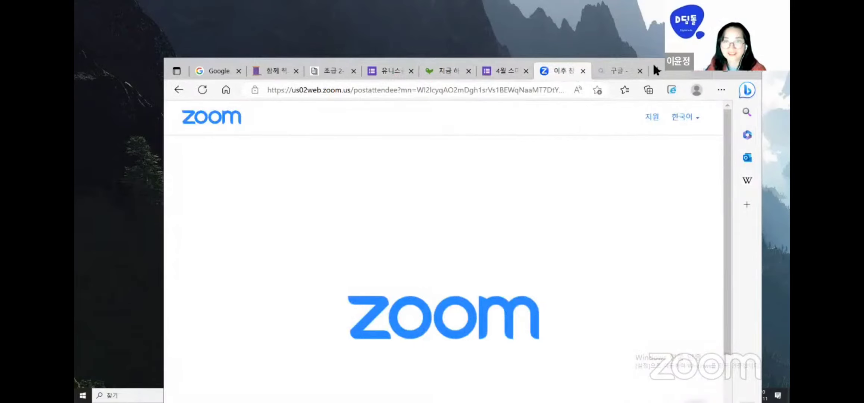
drag(653, 62, 646, 52)
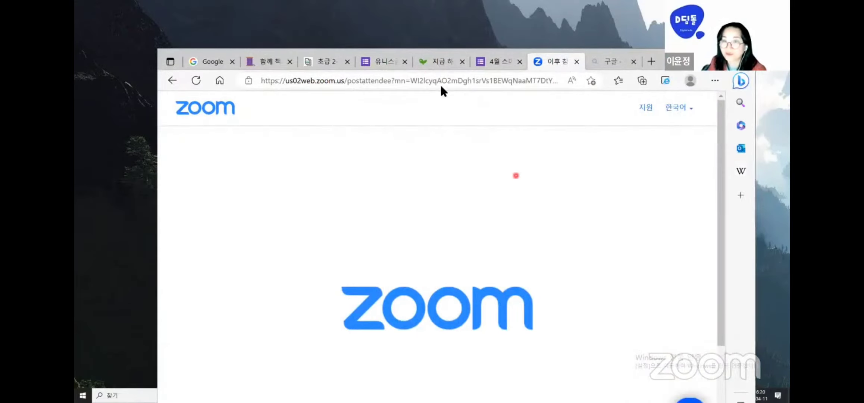
click(496, 61)
scroll(548, 266, down, 4)
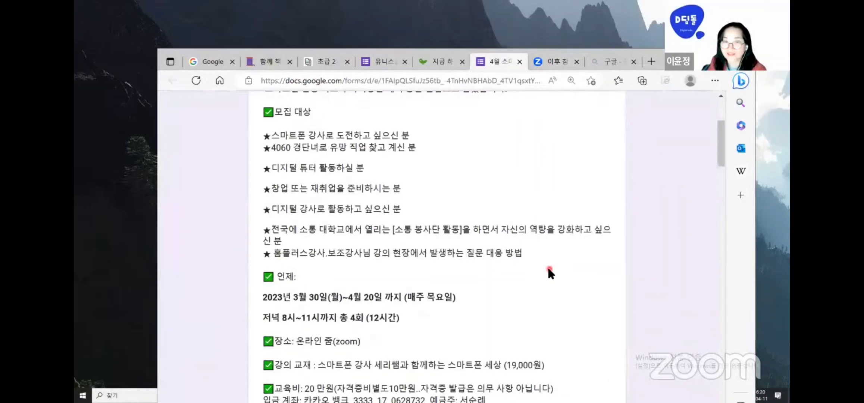
scroll(547, 266, down, 10)
scroll(548, 266, down, 10)
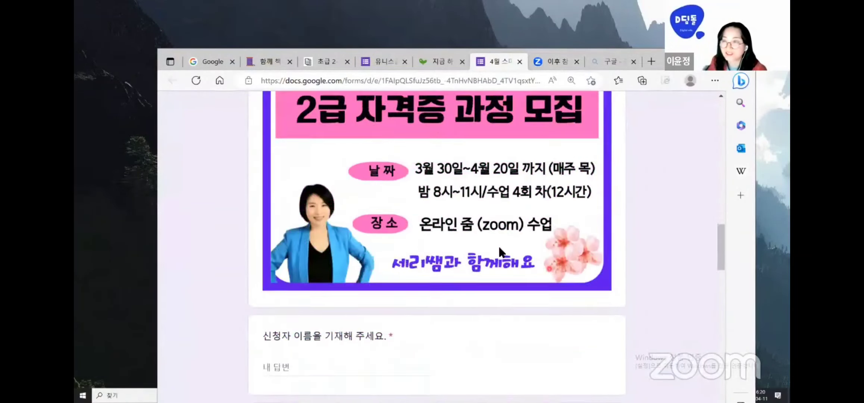
scroll(499, 247, down, 3)
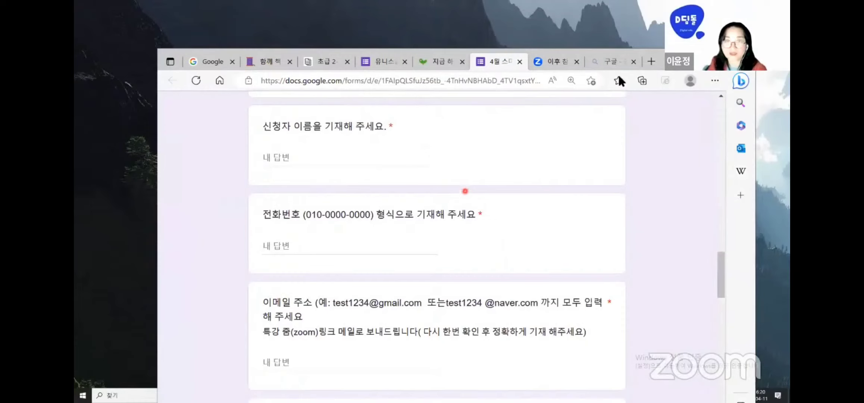
Show the Google home page in a maximized browser window and open Forms from the Google apps
drag(665, 56, 617, 23)
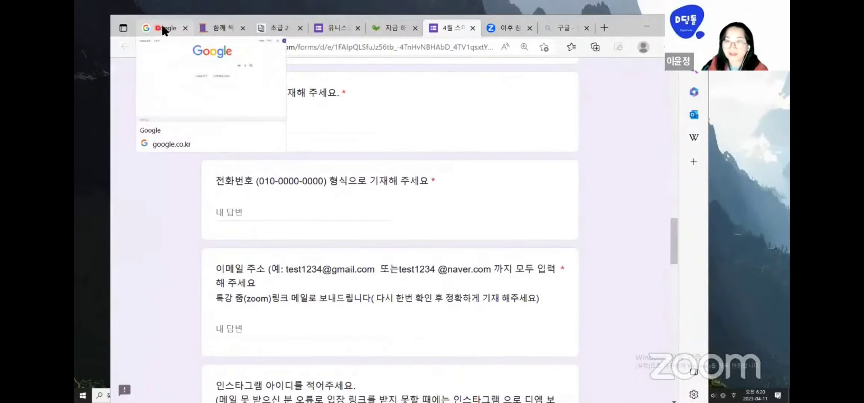
click(160, 28)
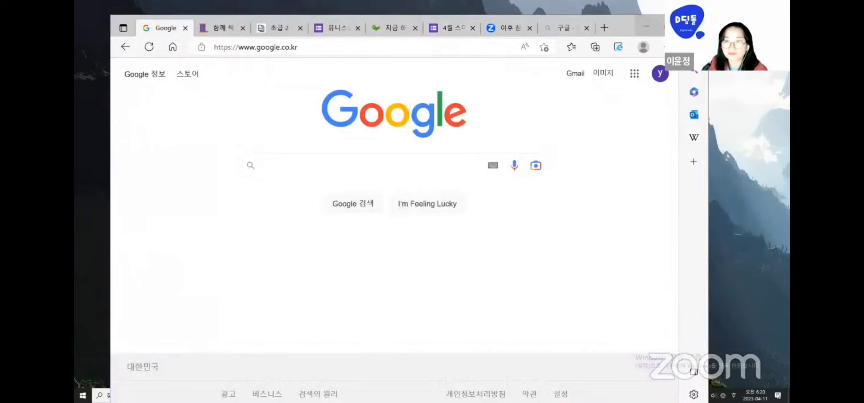
click(654, 27)
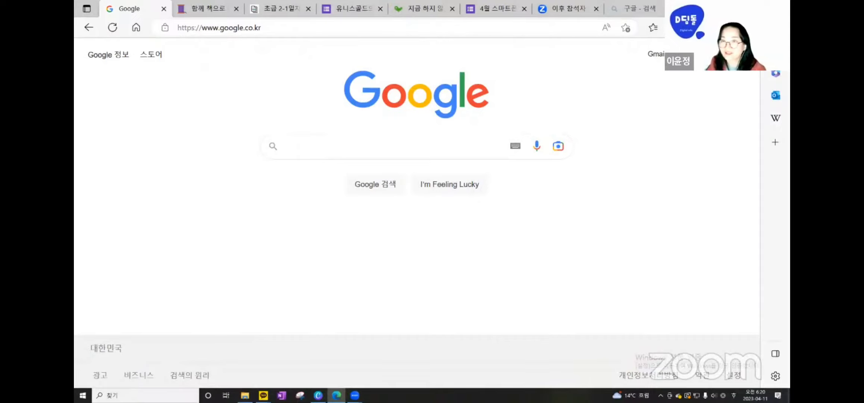
click(709, 55)
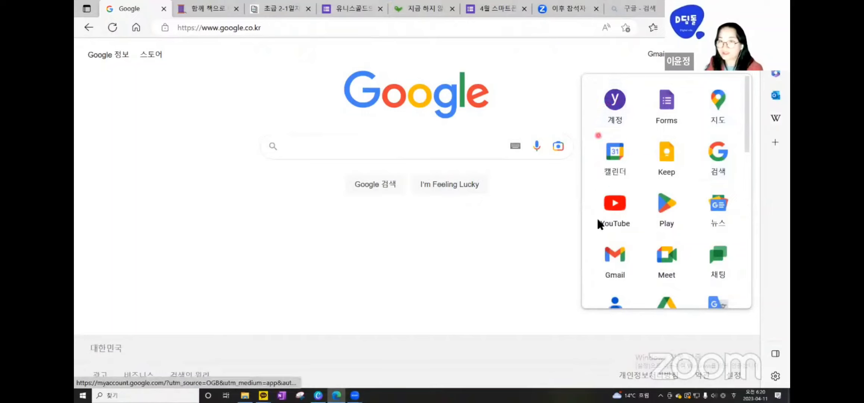
scroll(697, 243, down, 1)
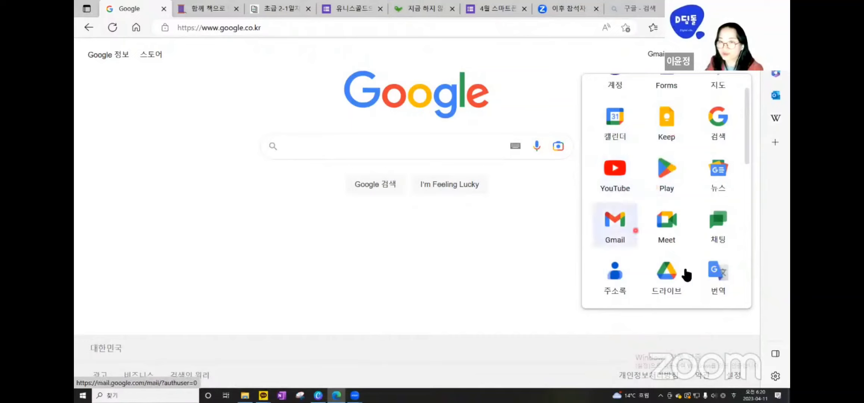
scroll(672, 224, up, 1)
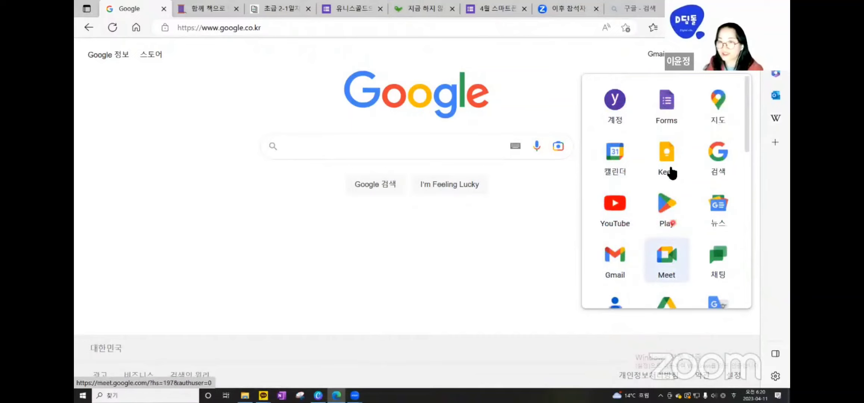
click(668, 107)
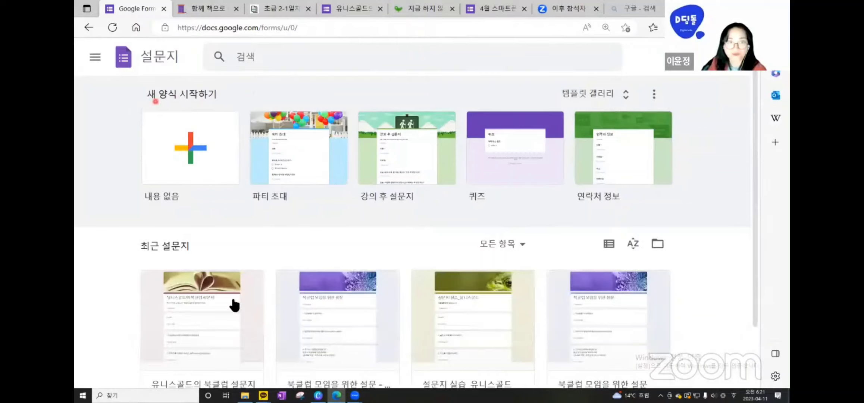
Look over the new form templates and the recent book club surveys on the Forms home page
click(203, 304)
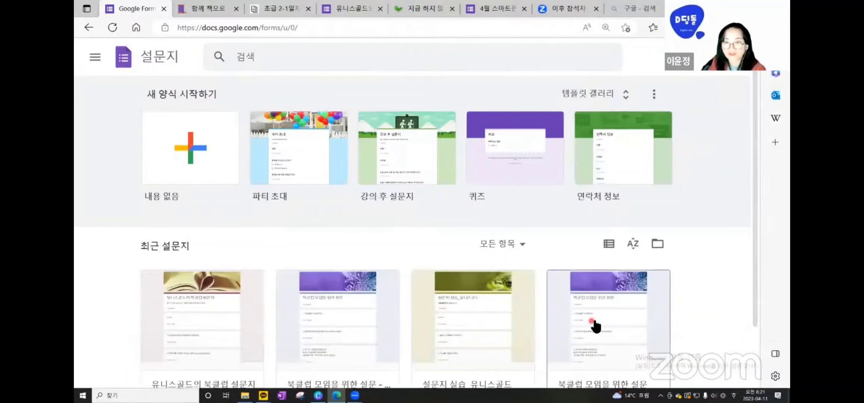
scroll(616, 324, down, 1)
scroll(639, 324, up, 1)
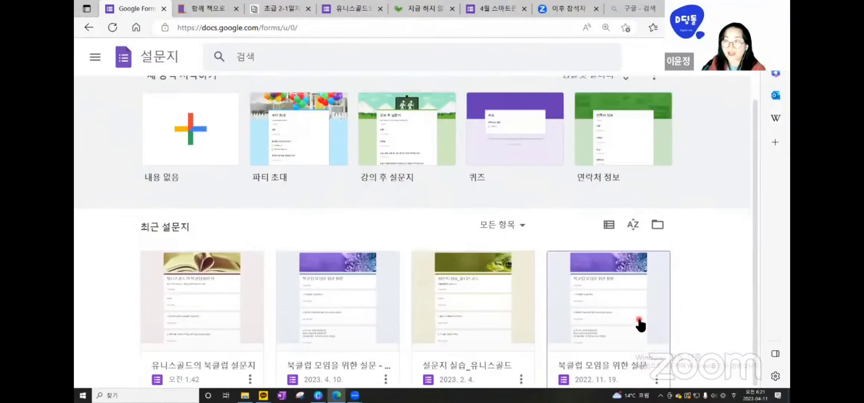
scroll(610, 324, down, 1)
scroll(403, 263, up, 1)
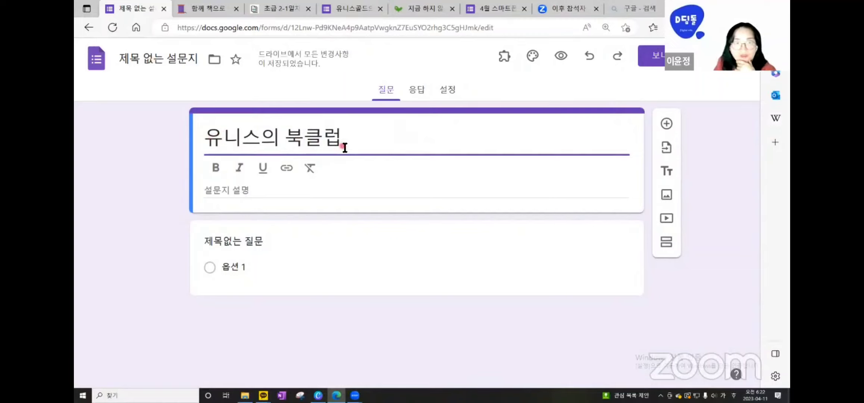
Use the form's title as its file name and enter the description 봄날의 책방에 초대합니다
click(158, 60)
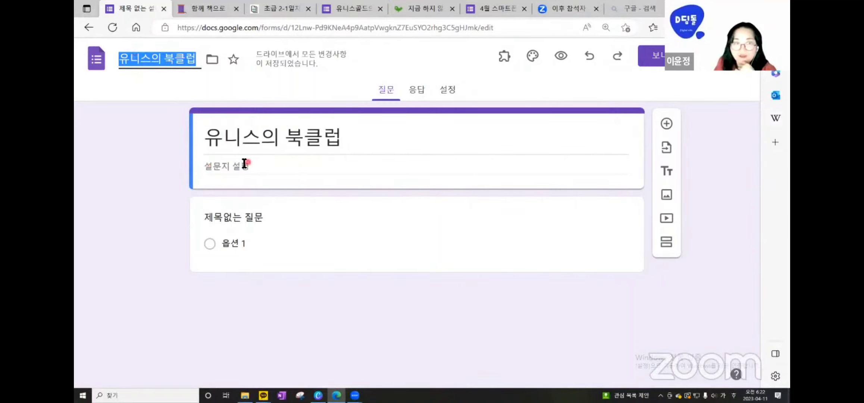
click(211, 169)
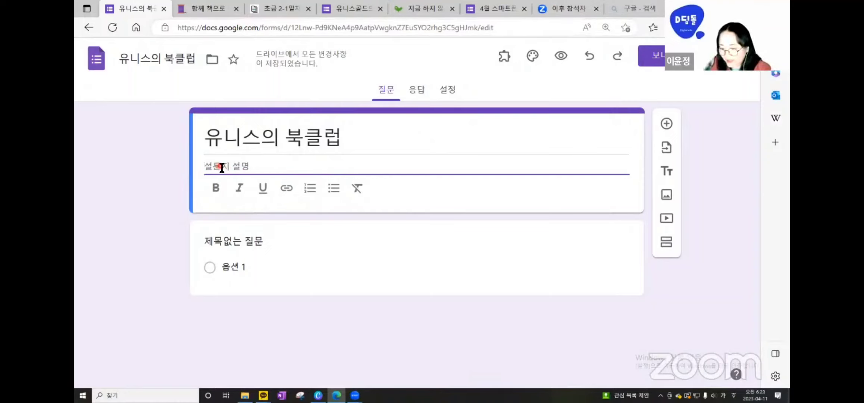
text(뵈)
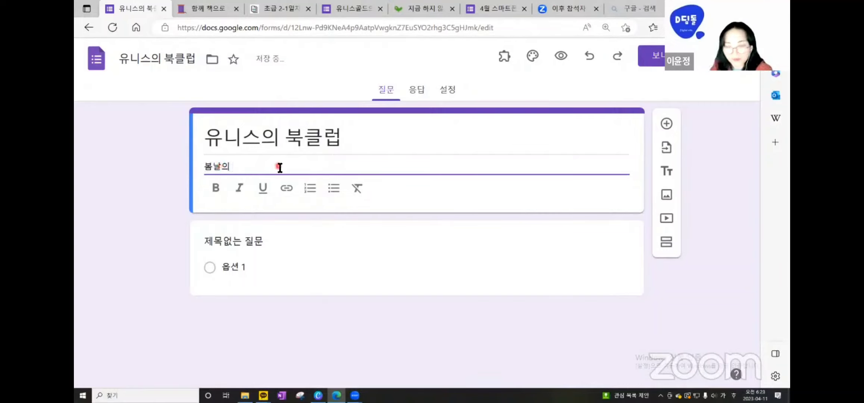
text(날의 채)
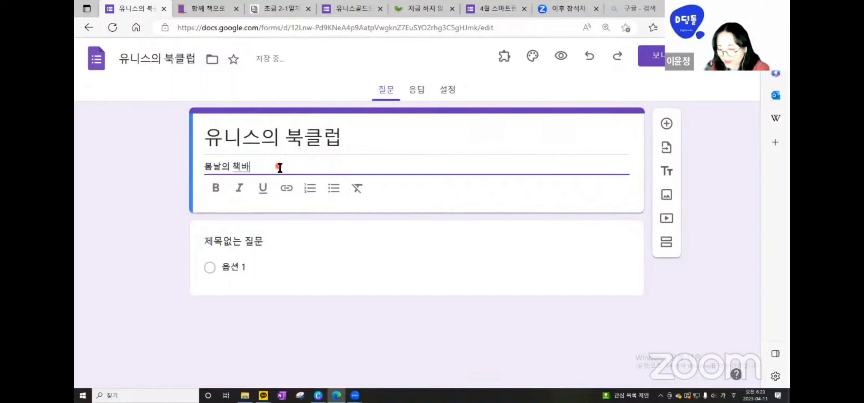
text(방에 초댕ㄴ니다.)
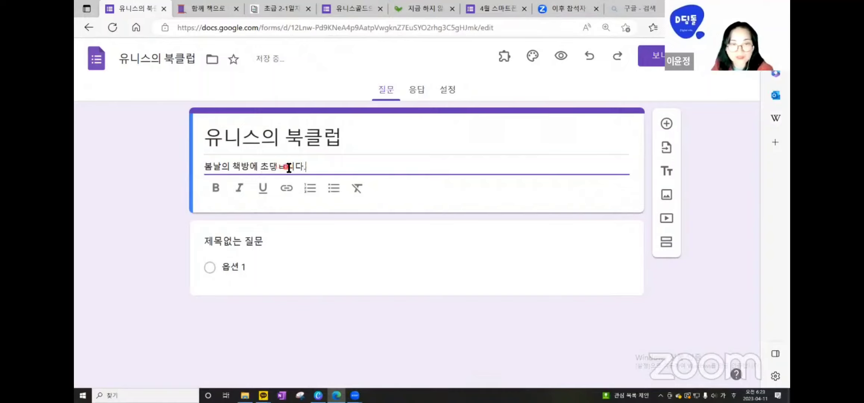
text(하)
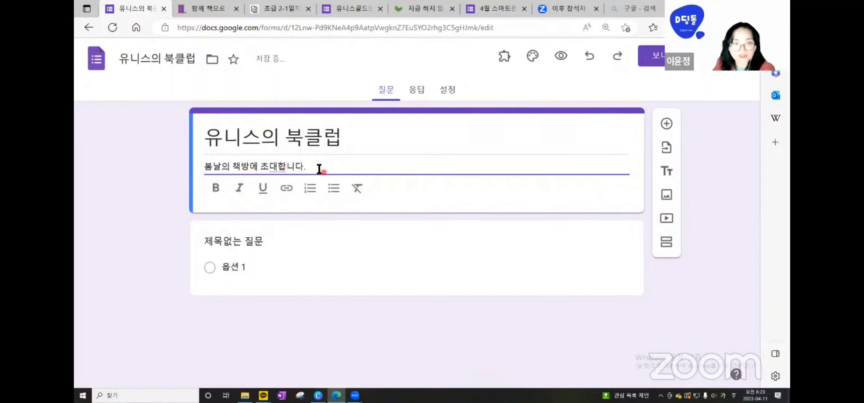
click(374, 170)
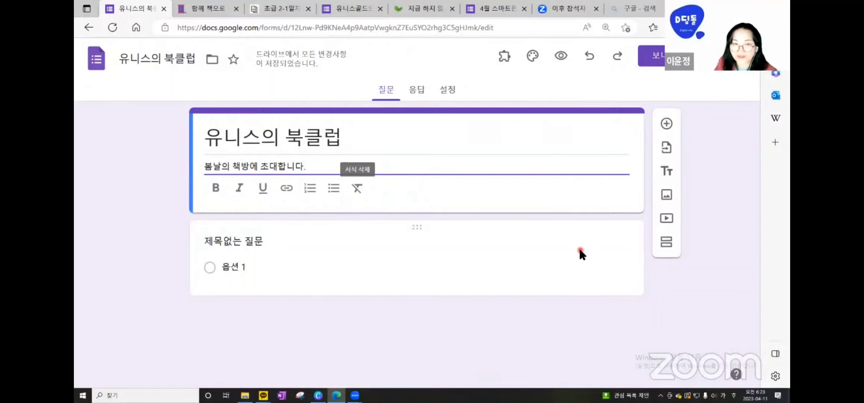
Open the title of the untitled question for editing
click(241, 242)
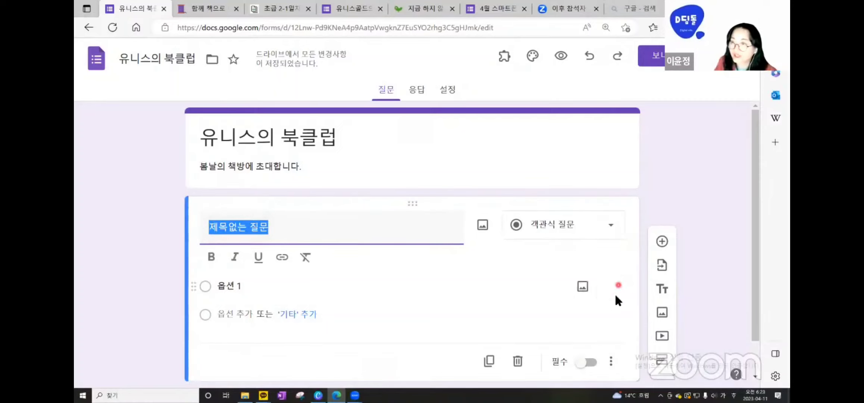
click(213, 231)
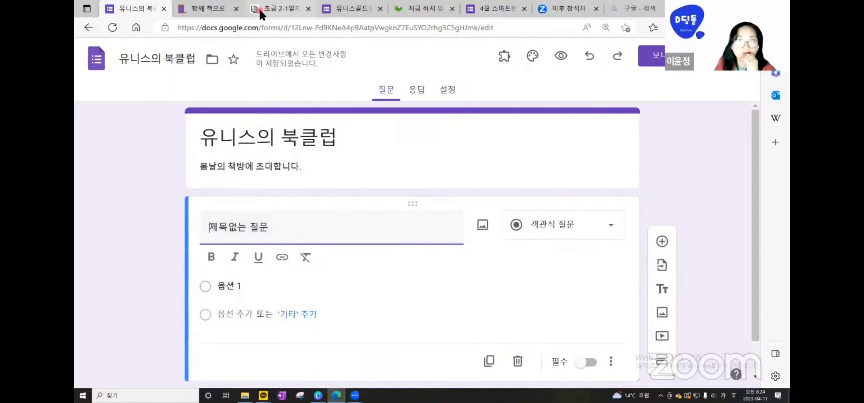
Switch to the existing book club survey and review its title, description and the name/nickname and contact questions
drag(260, 10, 295, 53)
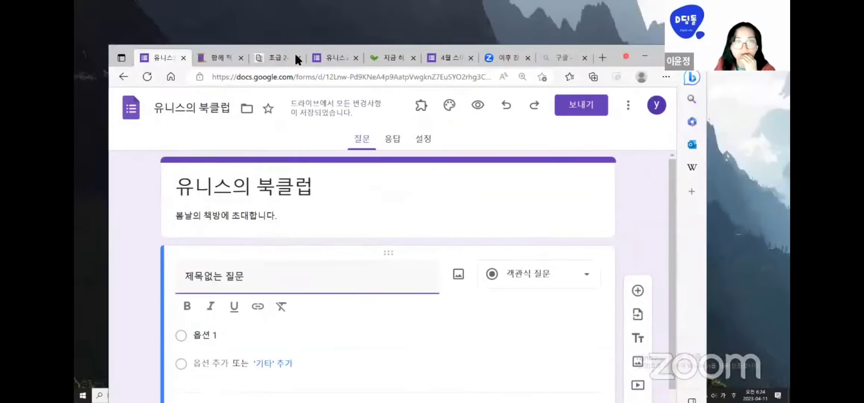
click(281, 57)
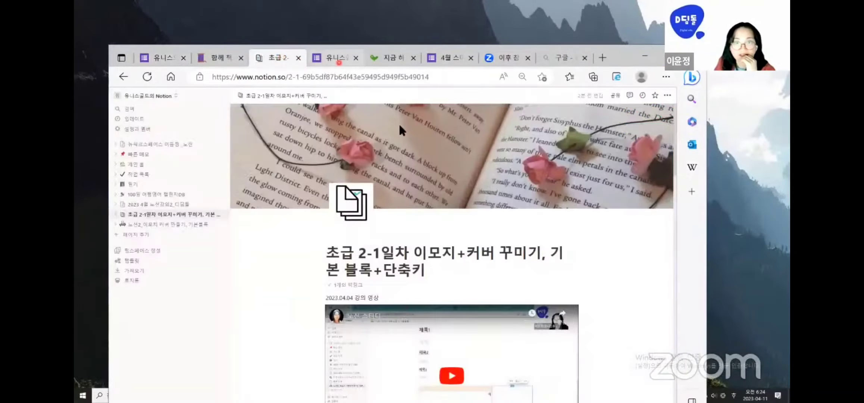
key(ctrl+Tab)
scroll(489, 295, down, 3)
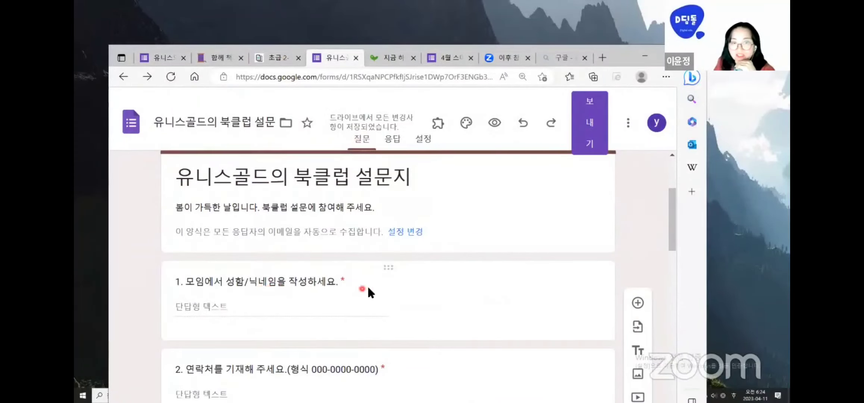
scroll(369, 288, down, 1)
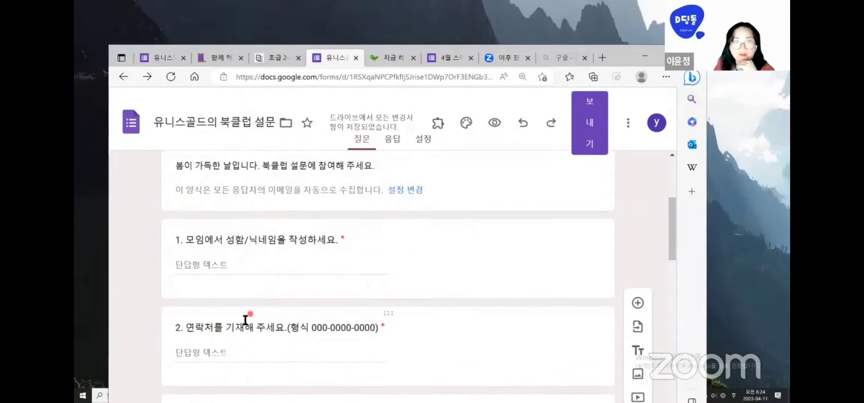
scroll(393, 336, down, 4)
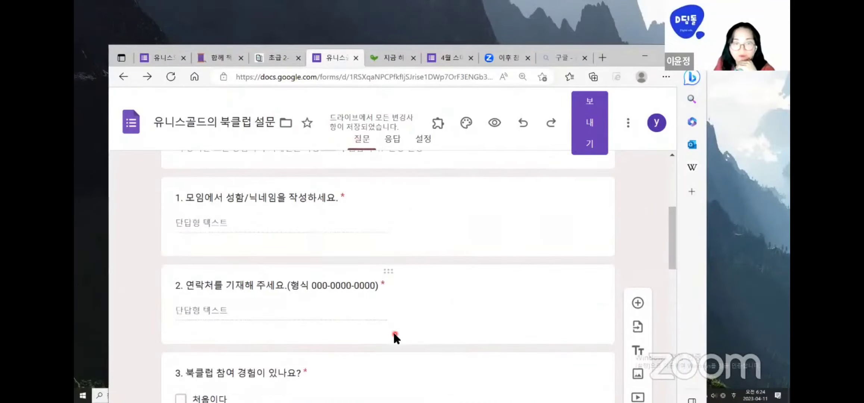
scroll(394, 335, up, 3)
scroll(378, 318, up, 1)
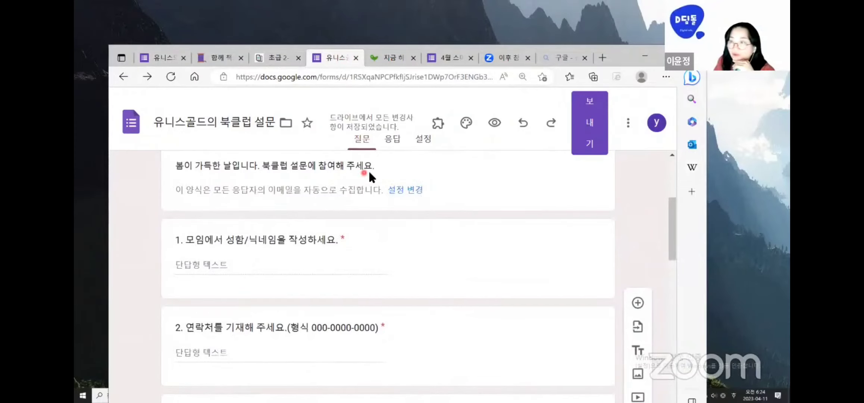
scroll(508, 195, up, 1)
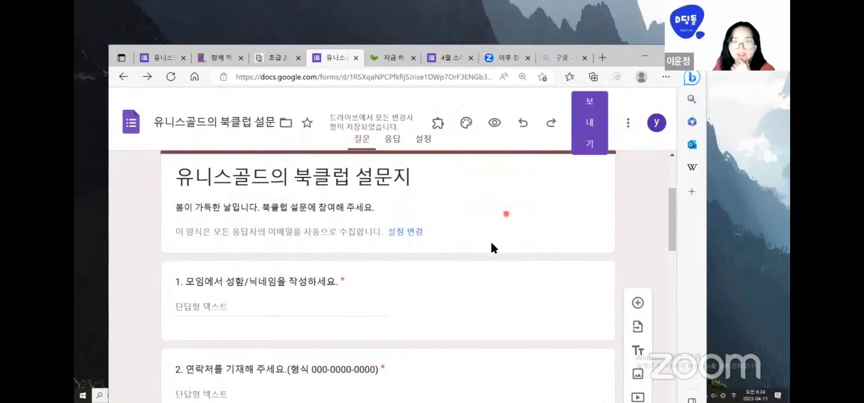
Move the browser window toward the screen's upper-left corner and widen it to fill most of the screen
drag(623, 56, 627, 42)
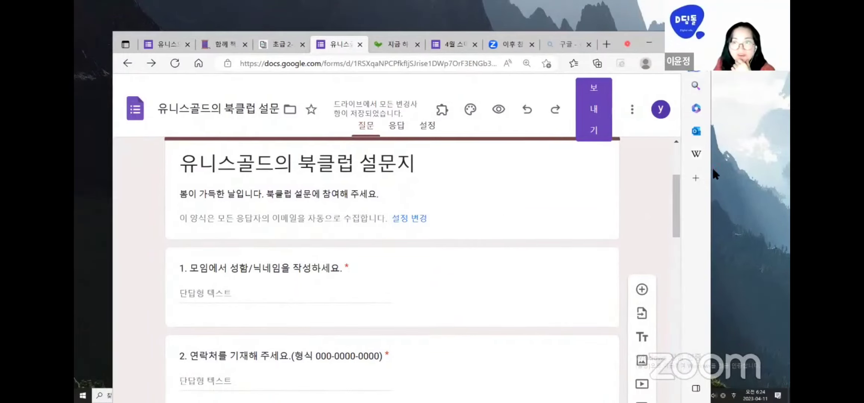
drag(712, 171, 782, 164)
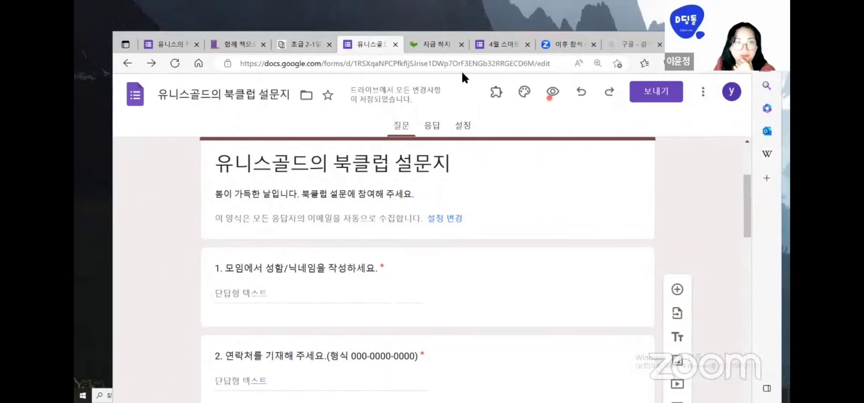
drag(552, 36, 519, 32)
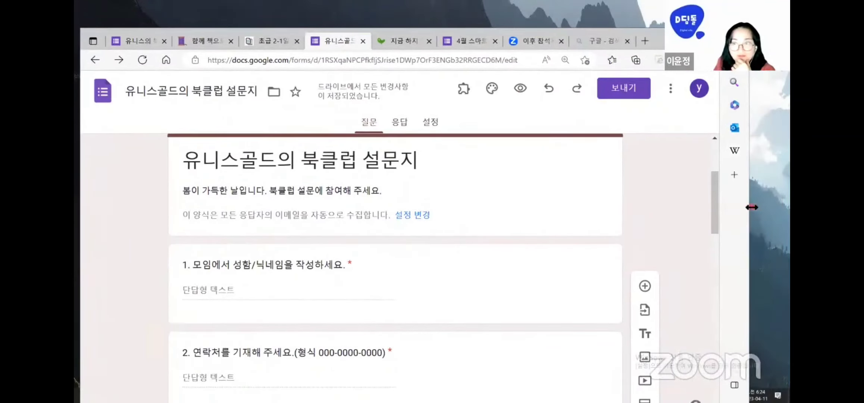
drag(752, 207, 789, 207)
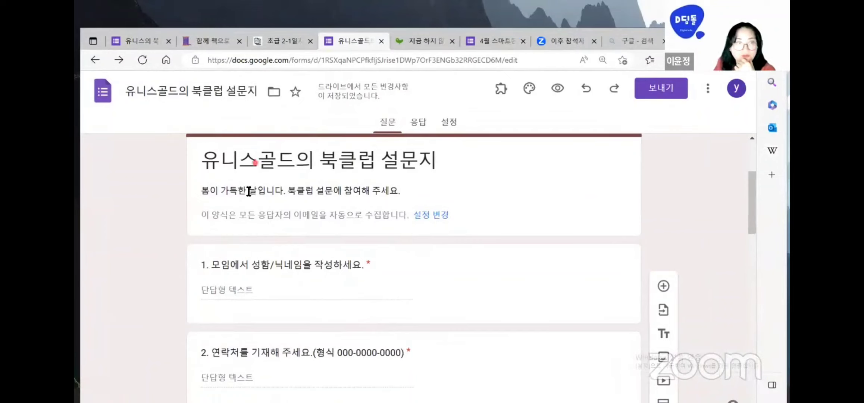
Replace the untitled question's title with 1. 모임에서 성함/닉네임을 작성하세요., copied from the existing book club survey
click(362, 265)
key(ctrl+c)
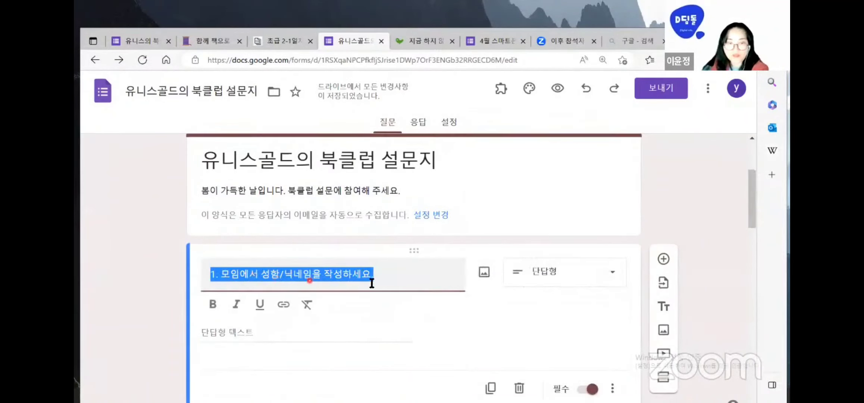
click(158, 45)
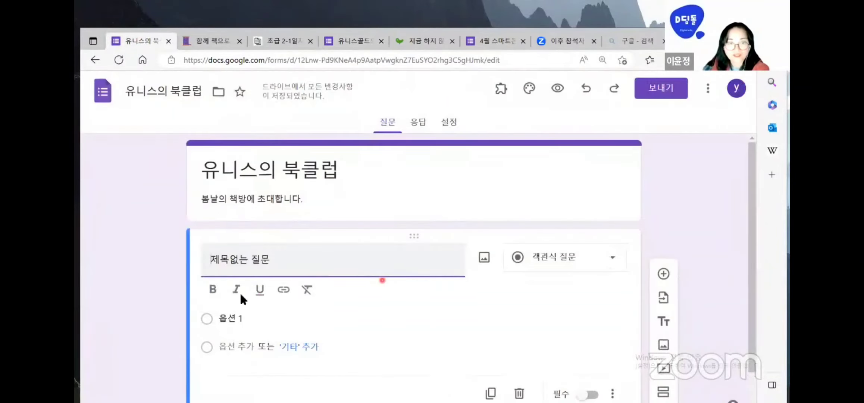
click(212, 260)
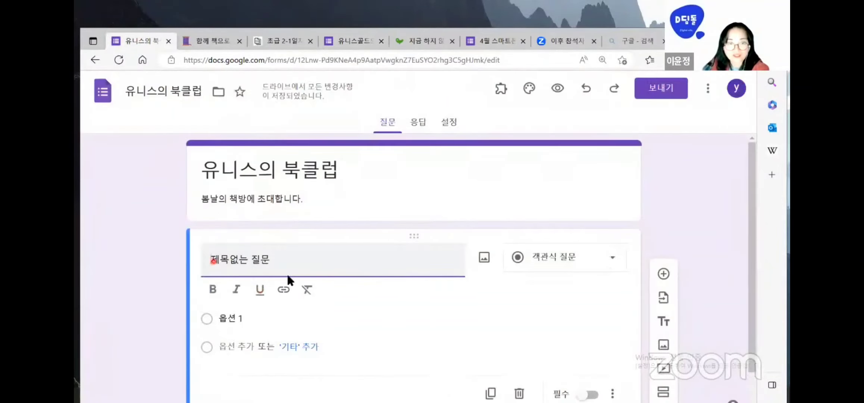
key(ctrl+v)
key(Delete)
key(Delete)
key(Delete)
key(Delete)
key(Delete)
key(Delete)
key(Delete)
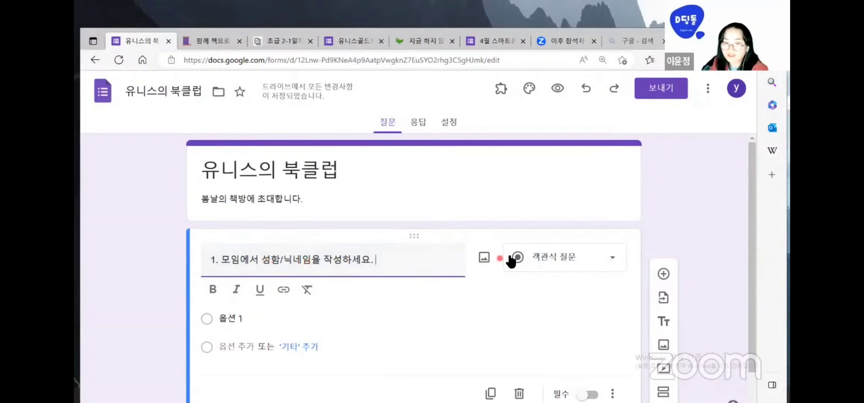
Make the name/nickname question a short-answer (단답형) question and mark it as required
click(613, 263)
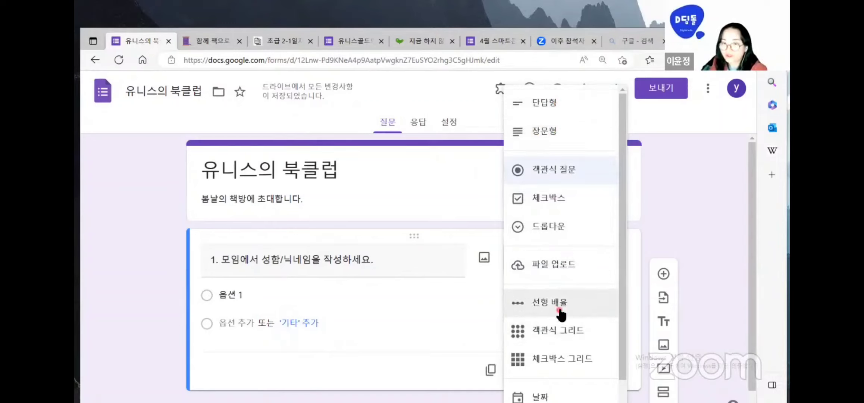
scroll(575, 324, down, 1)
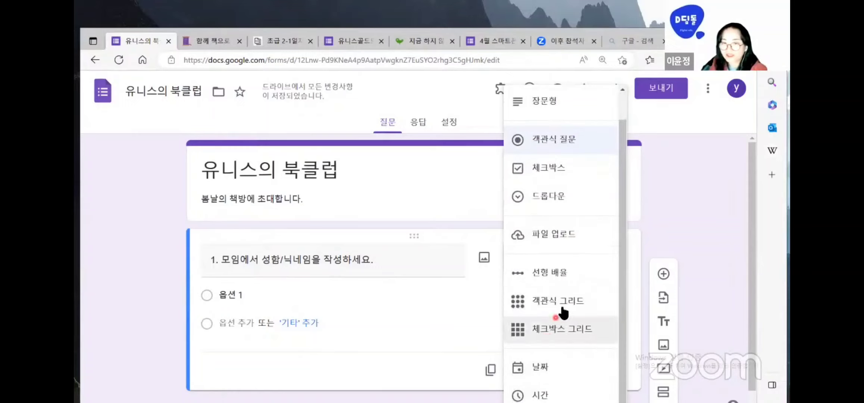
scroll(571, 262, up, 1)
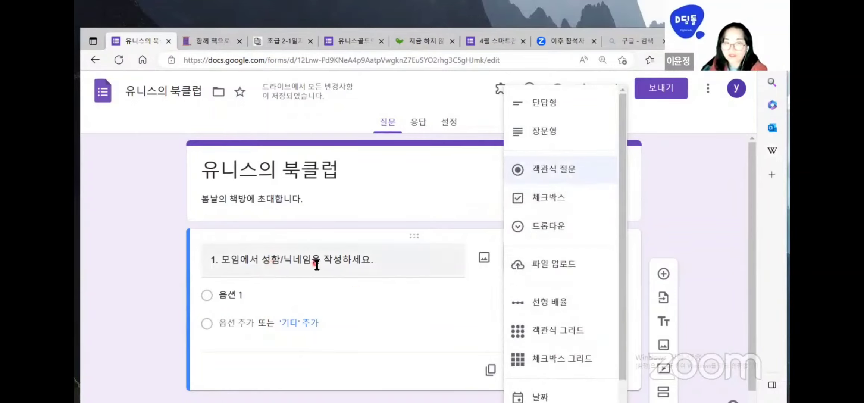
click(545, 101)
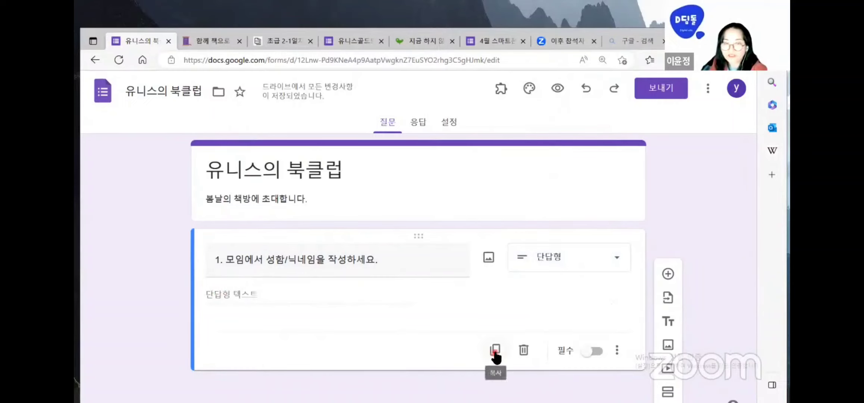
click(597, 353)
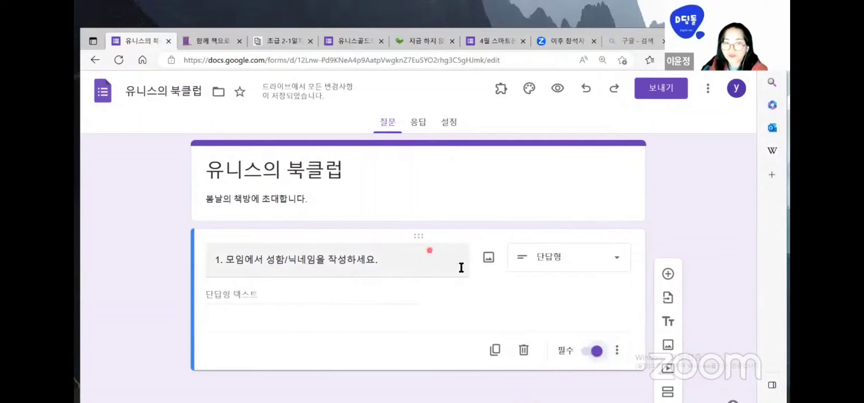
click(669, 274)
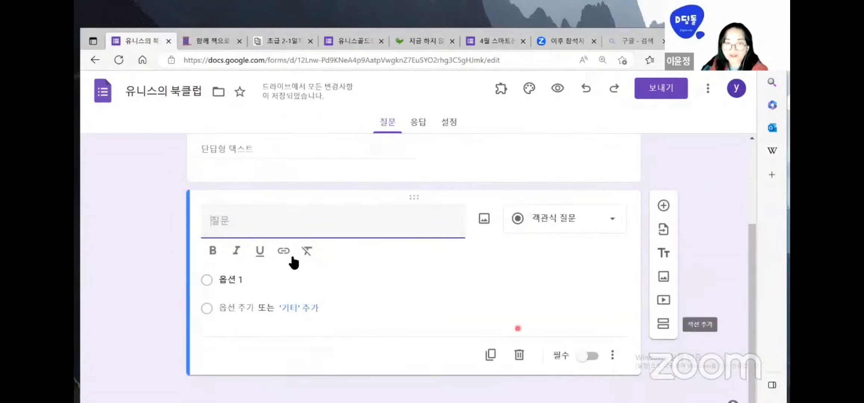
click(279, 40)
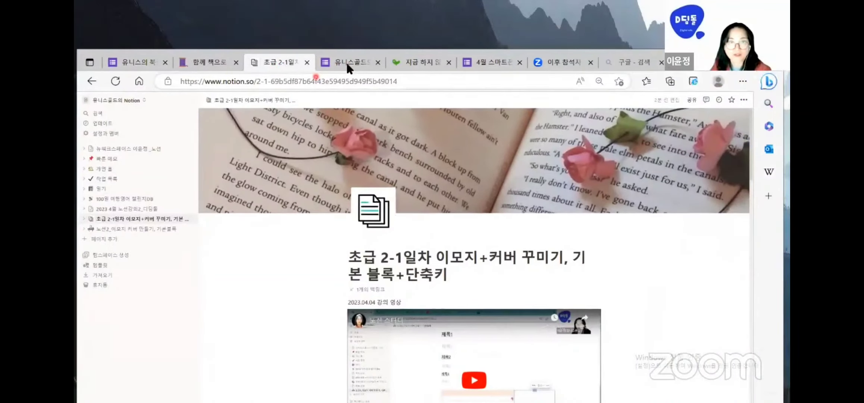
drag(348, 40, 217, 36)
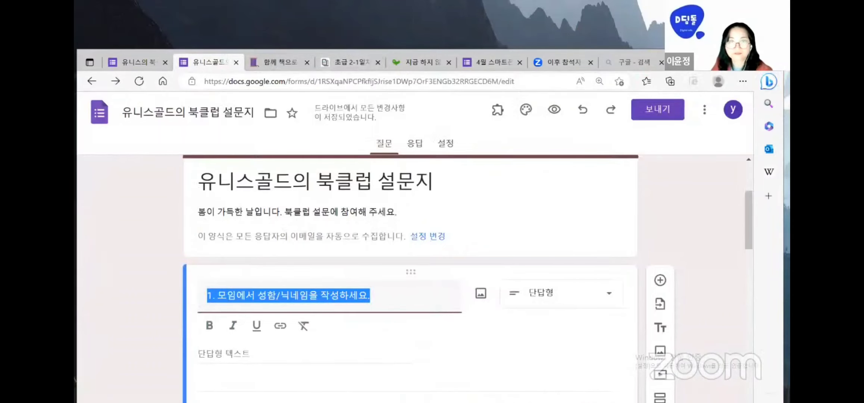
scroll(329, 344, down, 3)
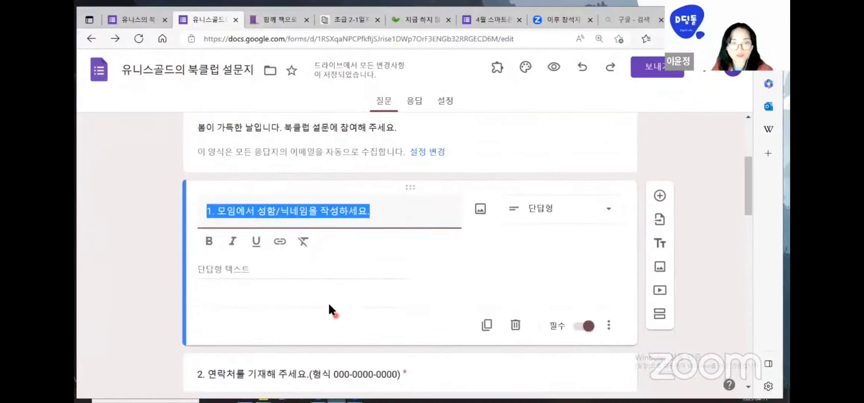
scroll(328, 302, down, 1)
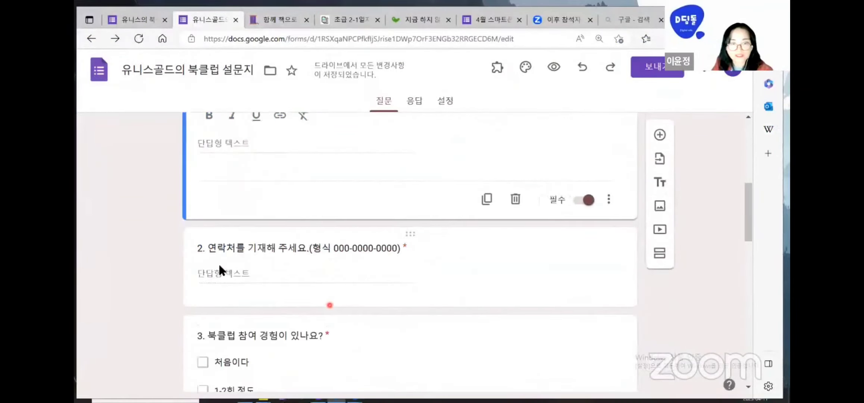
click(199, 252)
key(ctrl+c)
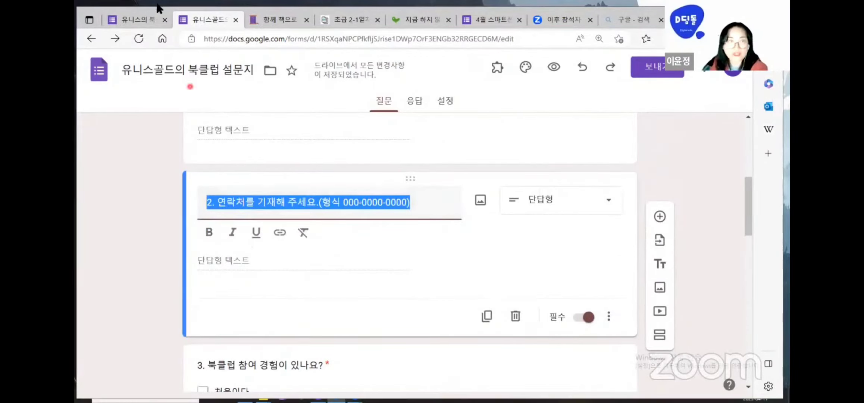
click(134, 18)
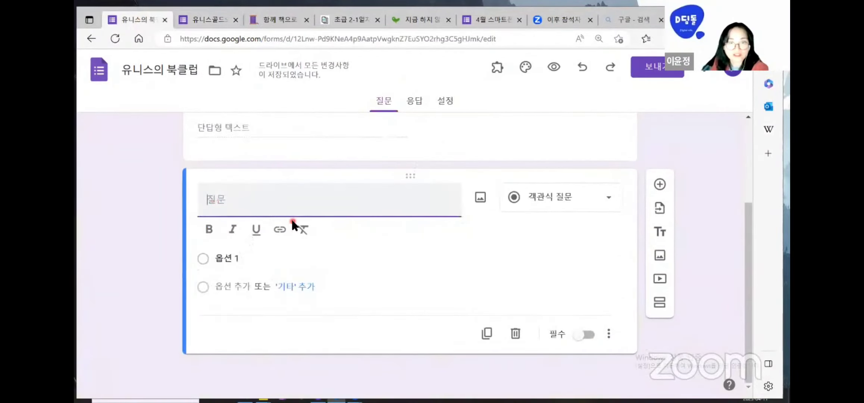
key(ctrl+v)
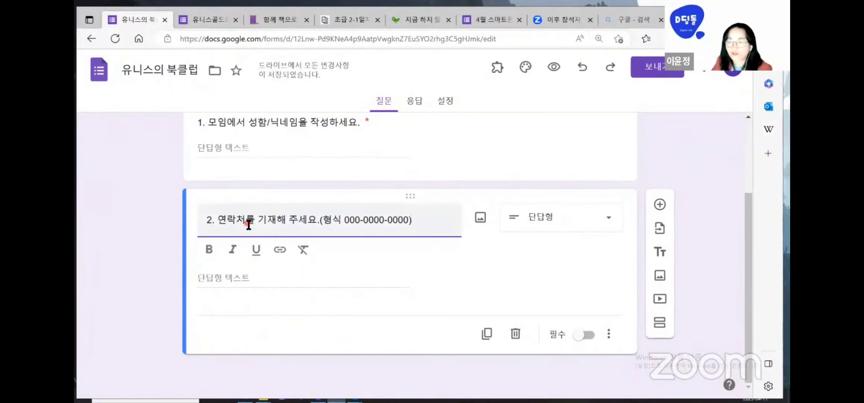
click(355, 221)
key(BackSpace)
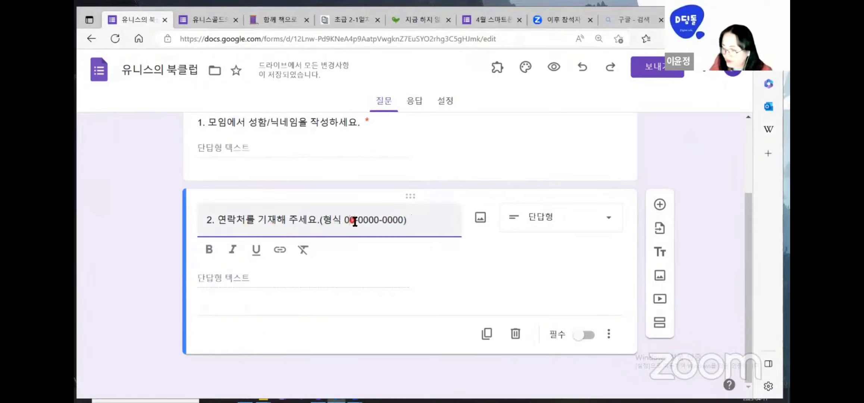
text(1)
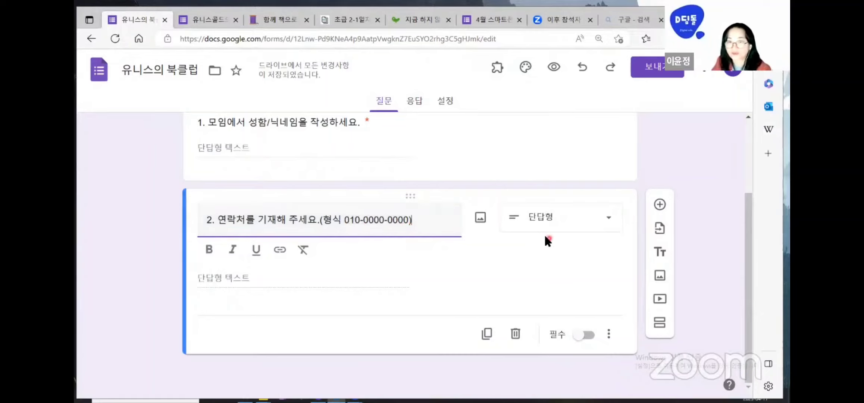
click(608, 221)
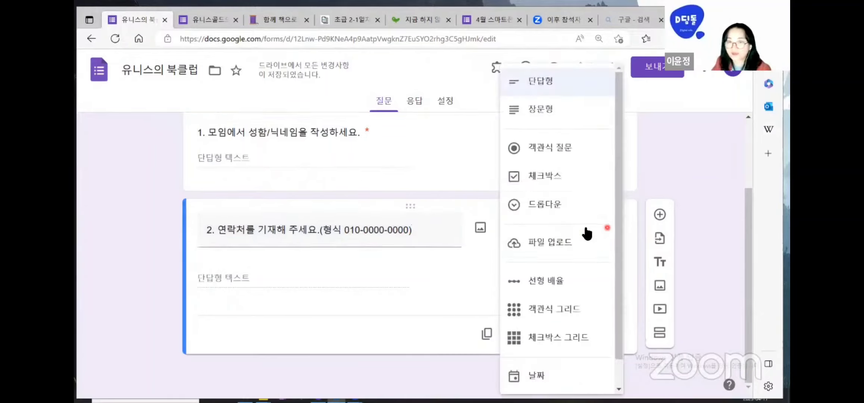
click(277, 286)
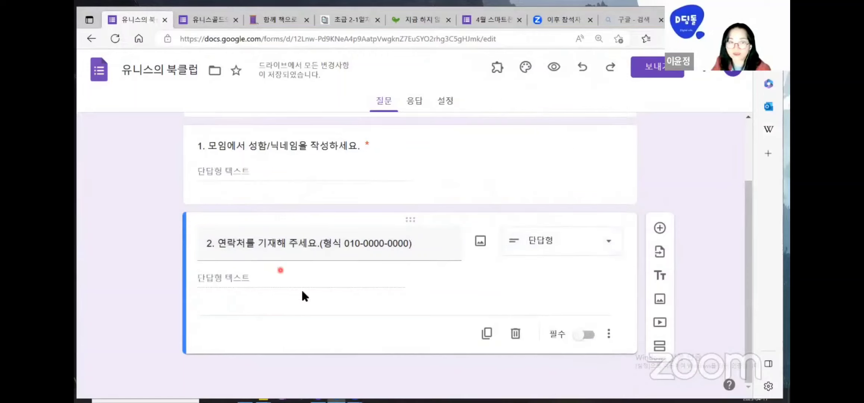
click(588, 336)
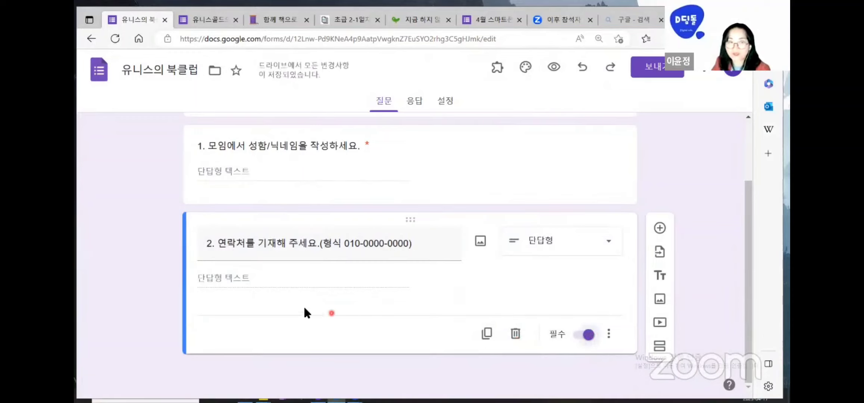
Add a third question and title it 3. 북클럽 참여 경험이 있나요?, copied from the existing survey
click(660, 228)
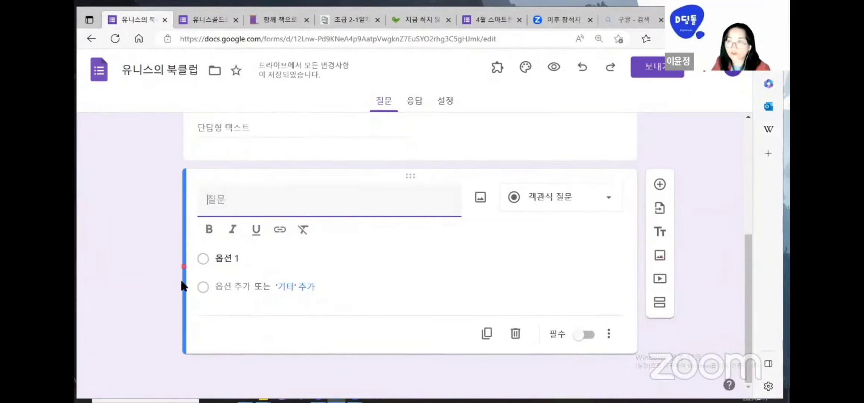
click(210, 20)
scroll(289, 269, down, 3)
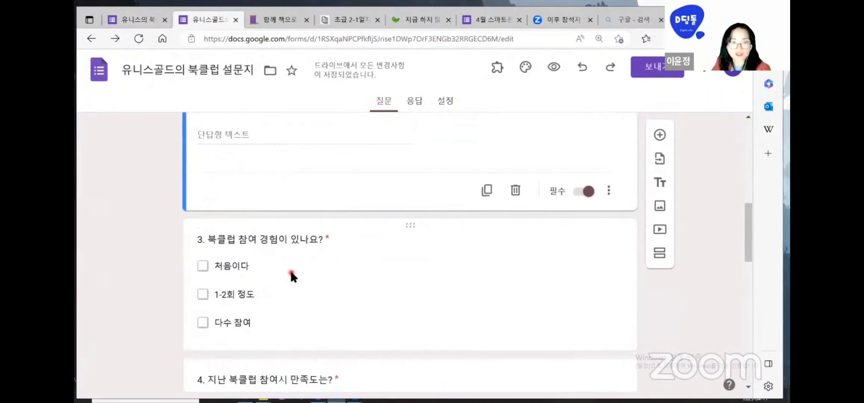
scroll(290, 269, down, 1)
click(199, 194)
key(ctrl+c)
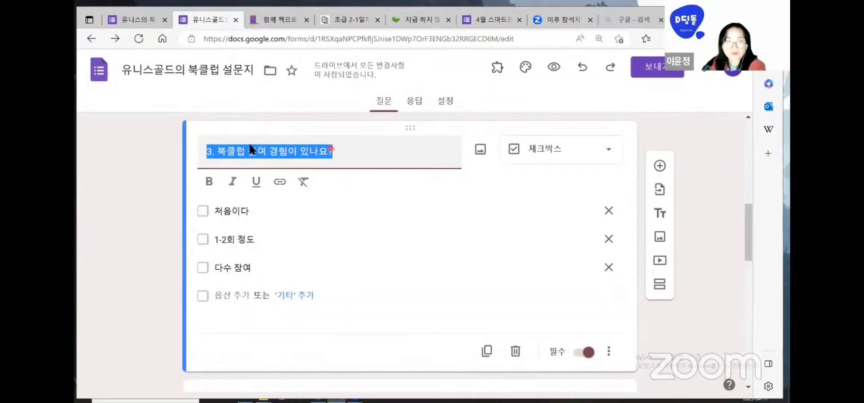
click(136, 17)
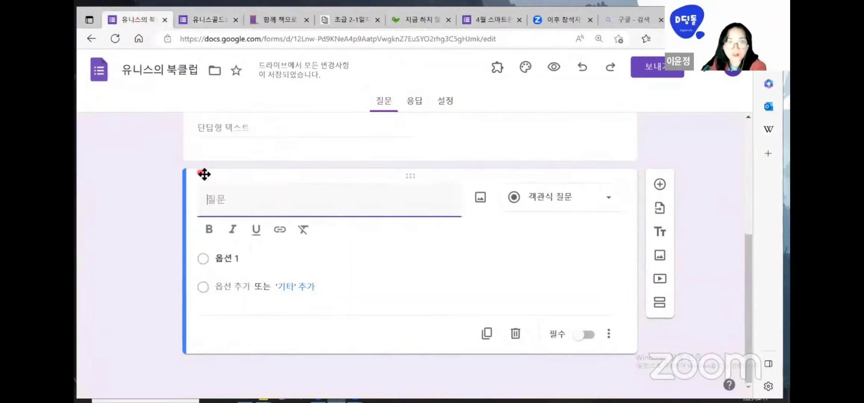
click(304, 214)
key(ctrl+v)
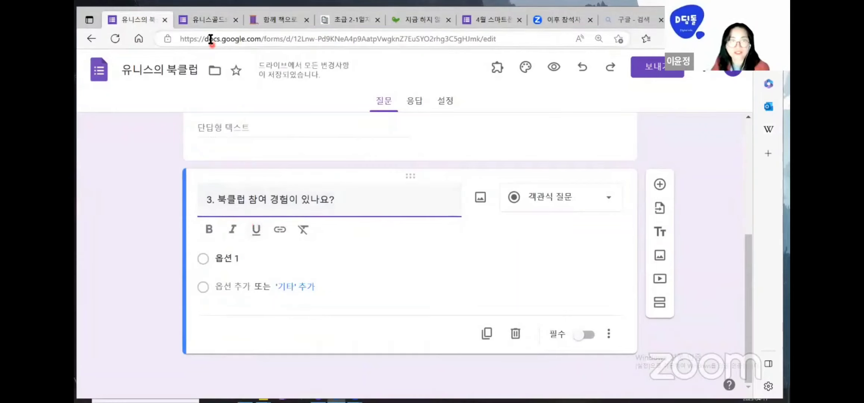
Check the answer type of question 3 in the existing survey and set the new form's question 3 to checkboxes (체크박스)
click(209, 20)
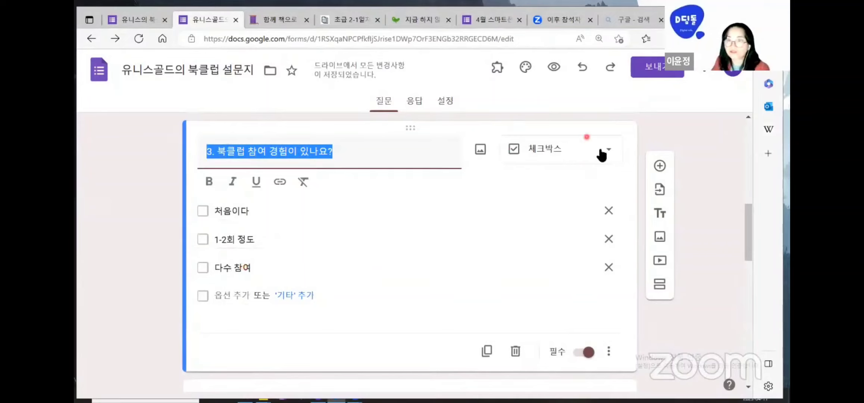
click(138, 19)
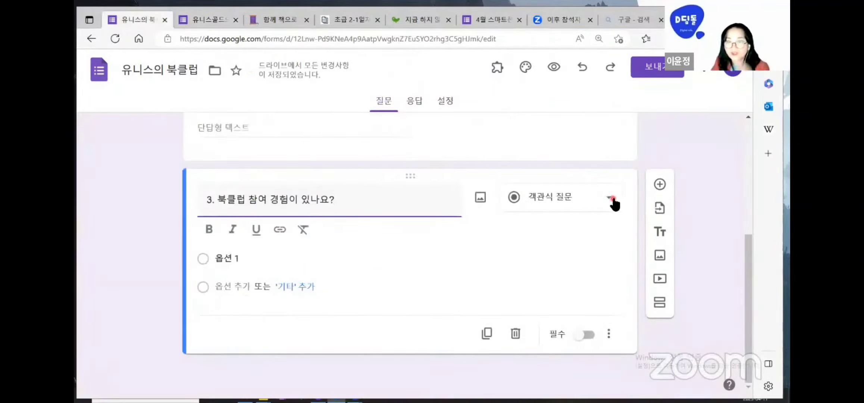
click(612, 201)
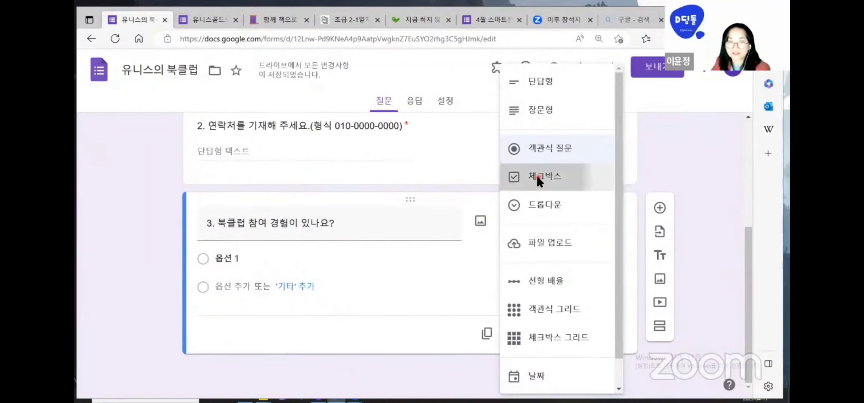
click(538, 178)
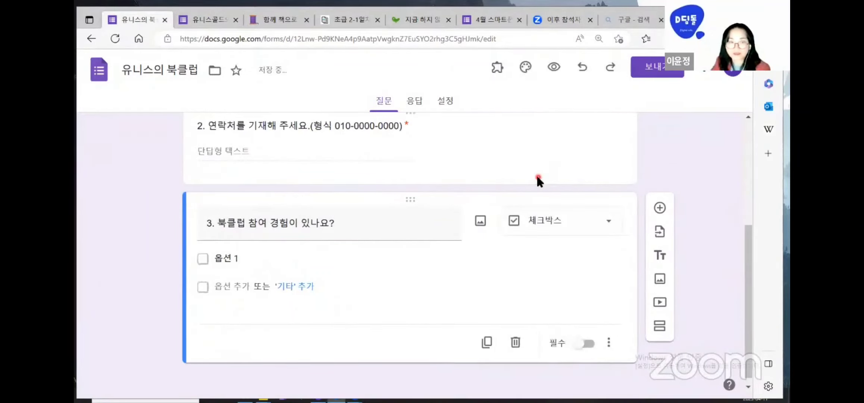
Give question 3 the options 없다, 1-2회 and 다수, and mark the question as required
click(219, 262)
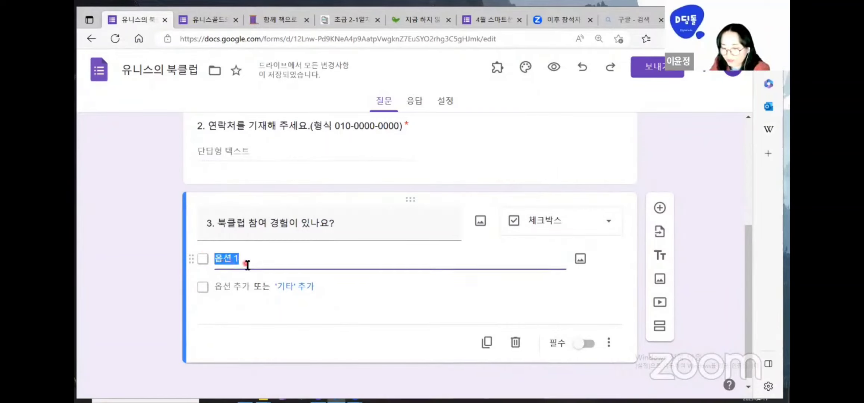
text(업)
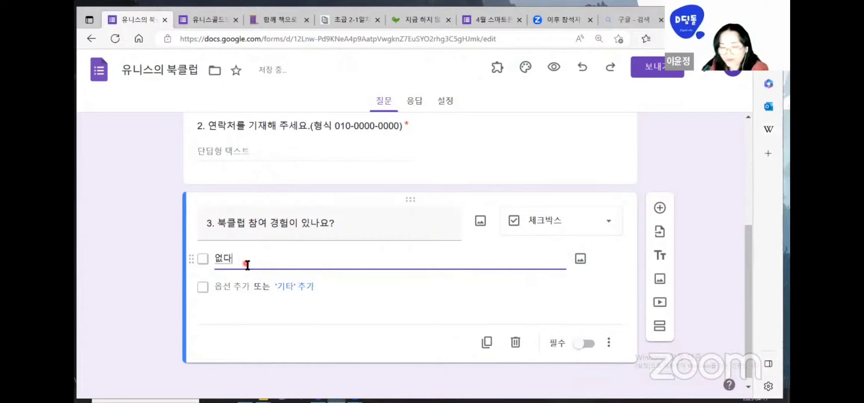
click(225, 287)
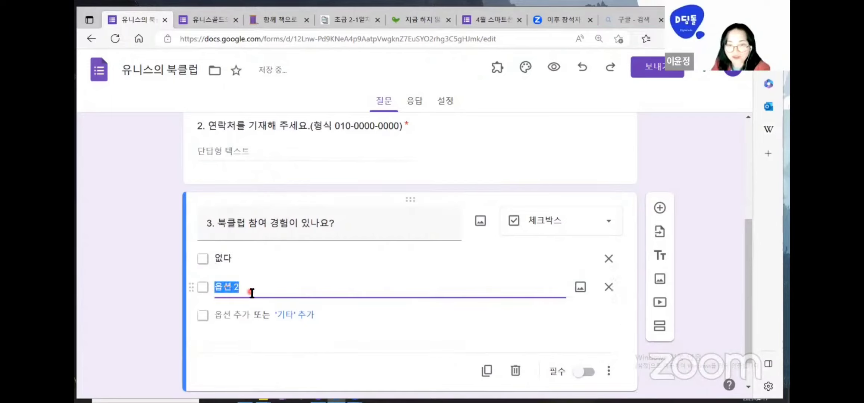
text(1-2회)
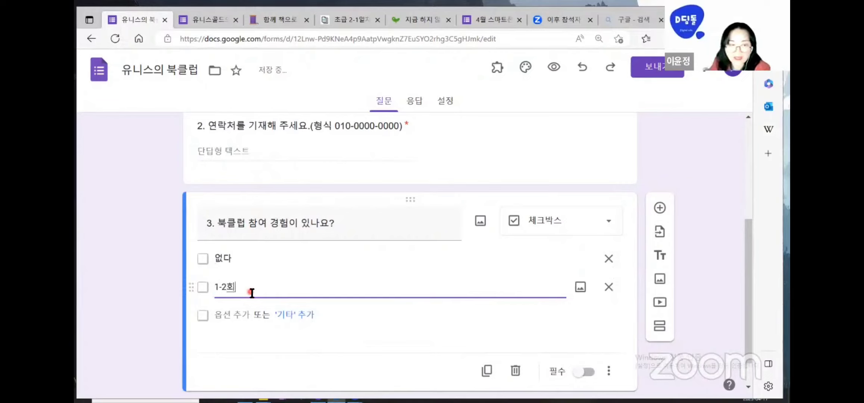
click(239, 319)
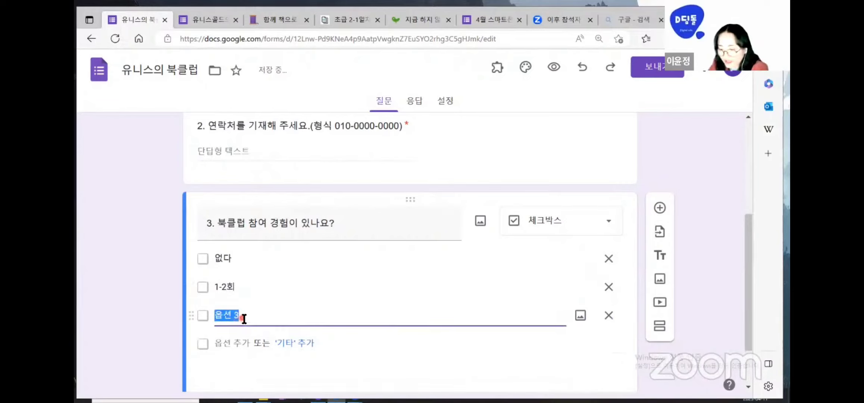
text(다수)
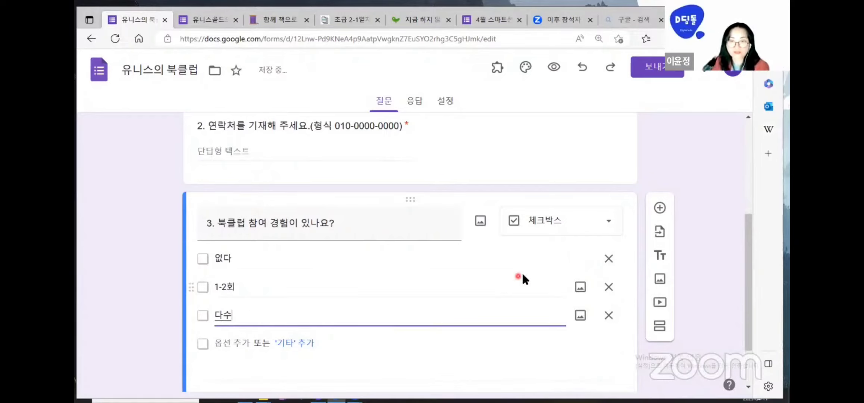
scroll(232, 229, down, 2)
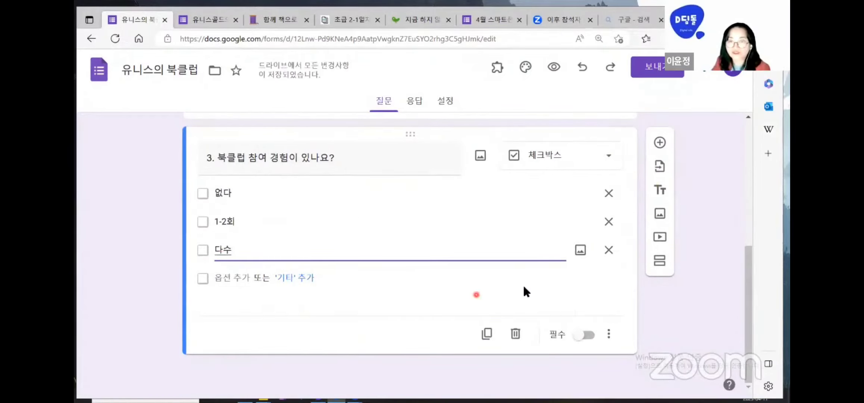
click(558, 278)
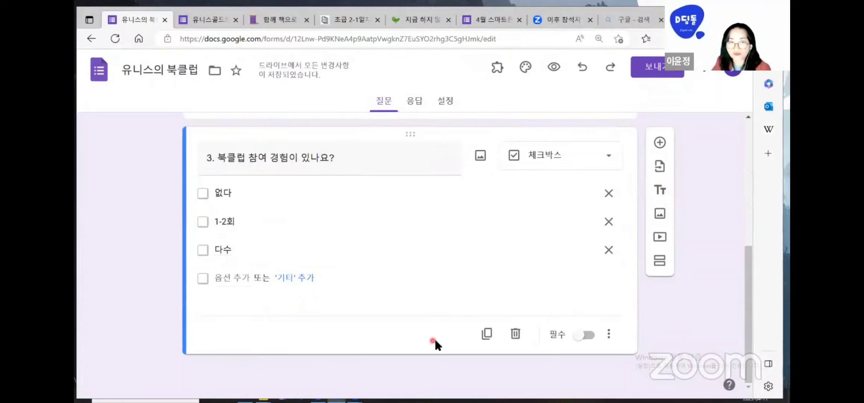
click(593, 338)
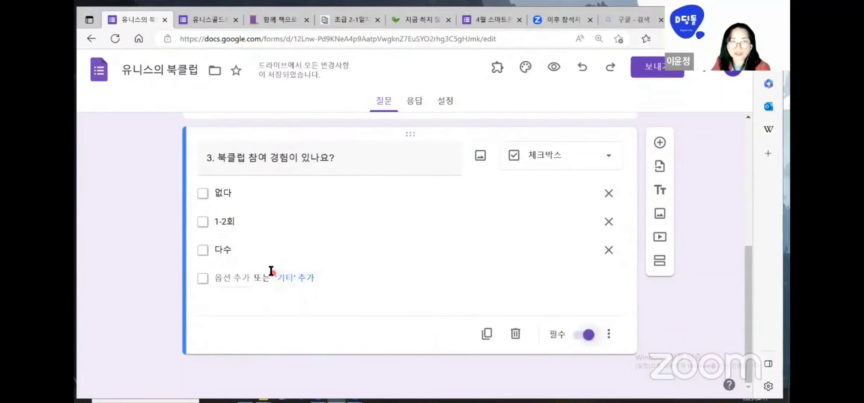
Preview the form as respondents see it and examine its title, three questions and answer options
scroll(399, 236, up, 3)
scroll(398, 236, up, 1)
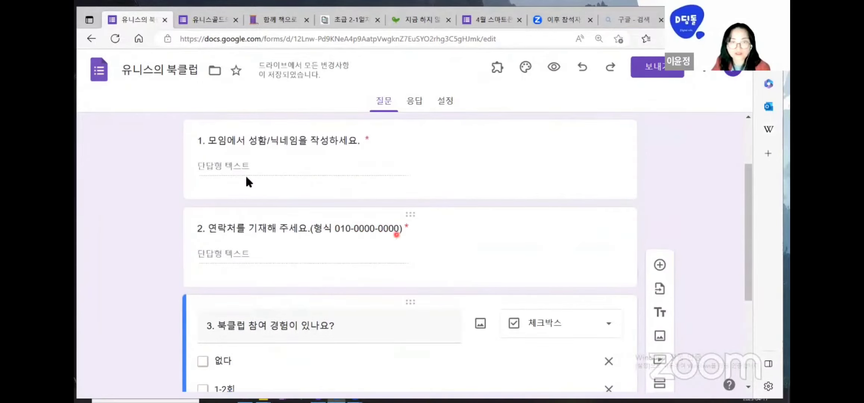
scroll(385, 198, up, 2)
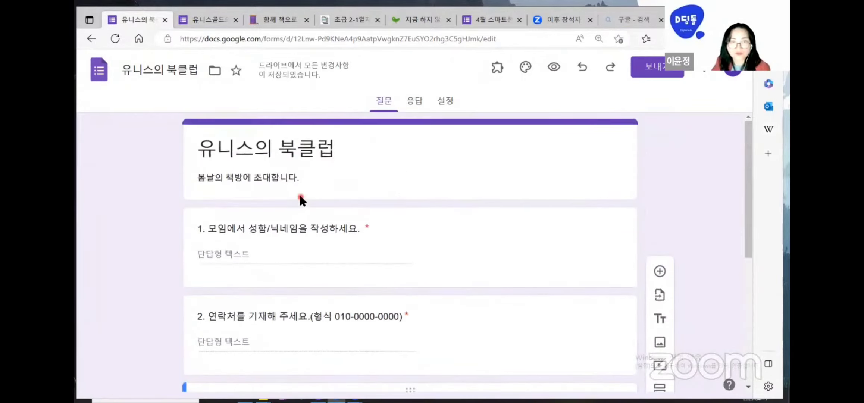
scroll(401, 247, down, 3)
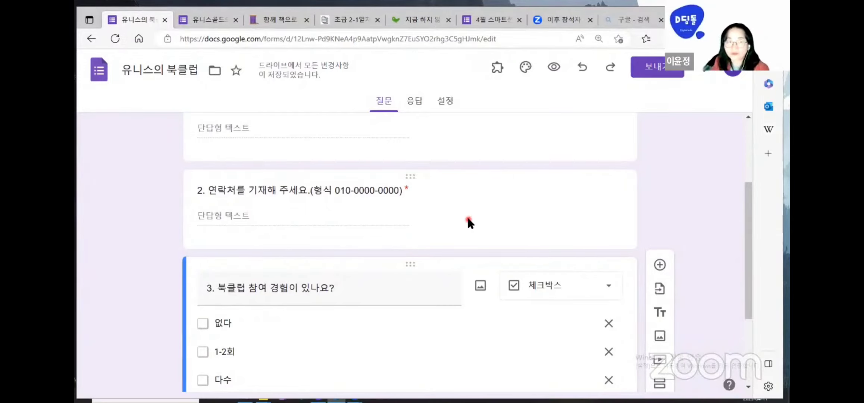
scroll(469, 222, up, 1)
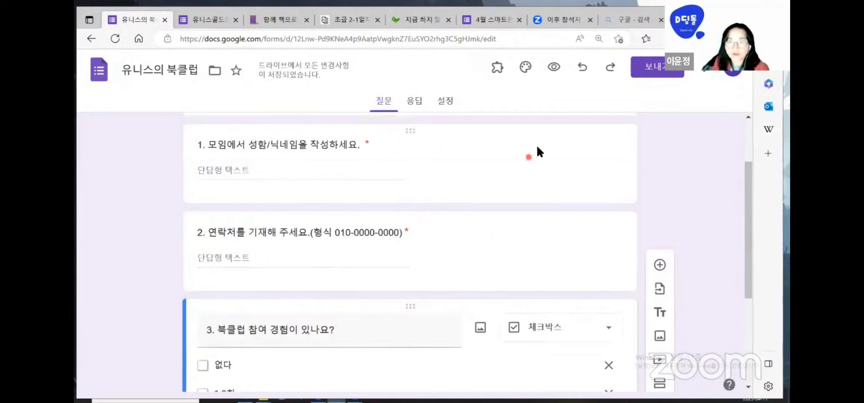
click(554, 67)
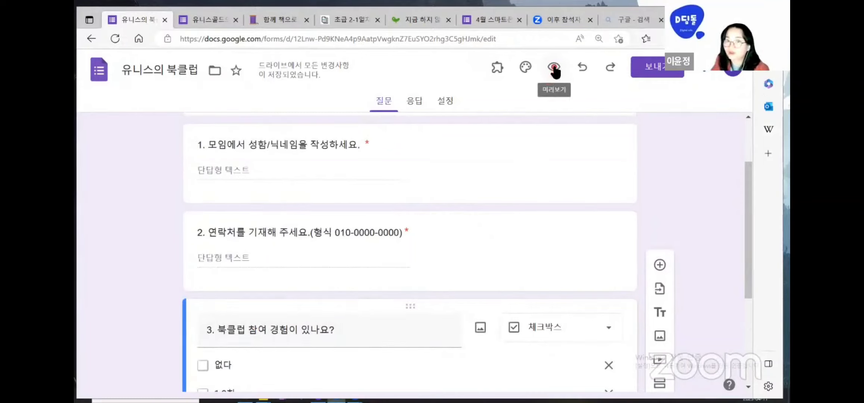
click(554, 67)
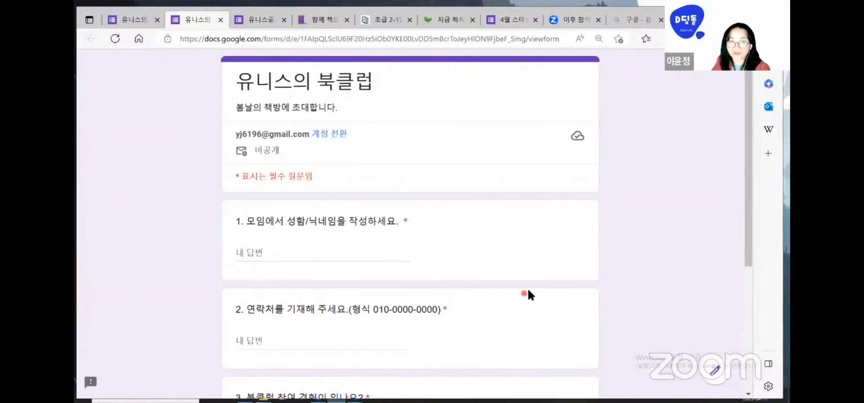
scroll(528, 291, down, 1)
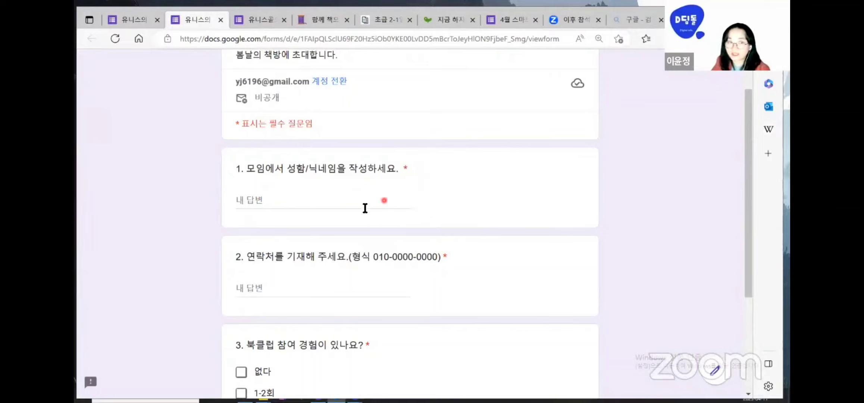
scroll(355, 210, down, 1)
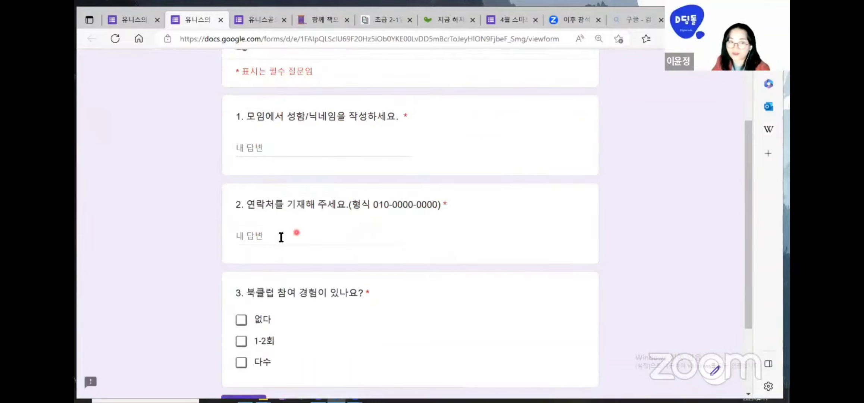
scroll(353, 233, down, 2)
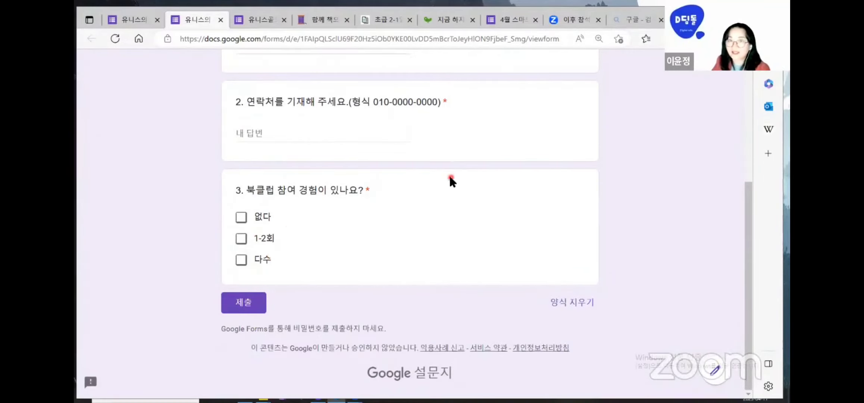
scroll(450, 175, up, 4)
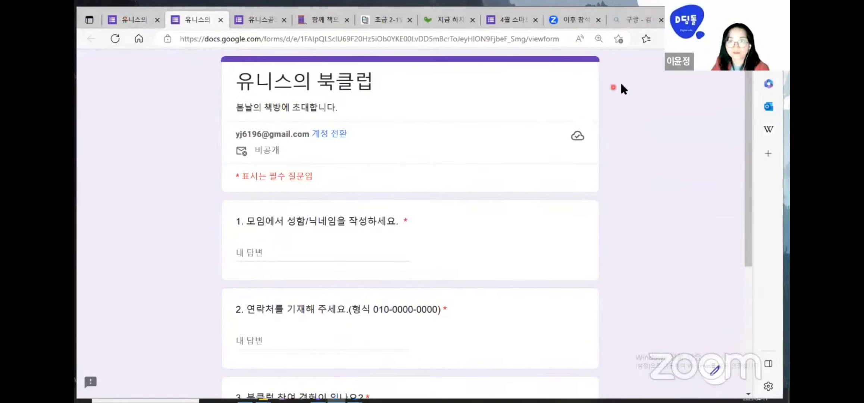
Return to the form editor and close the preview of 유니스의 북클럽
click(151, 17)
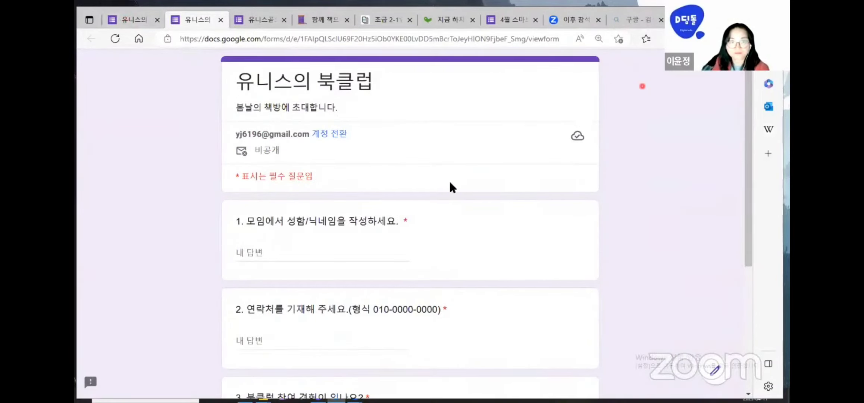
scroll(449, 180, down, 3)
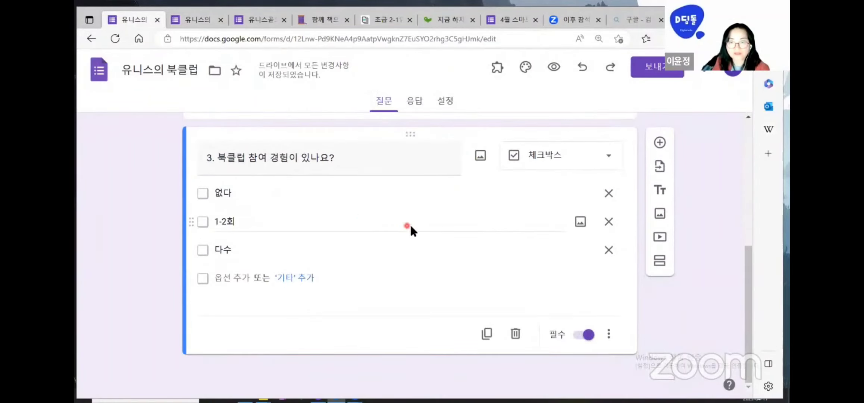
scroll(409, 223, up, 5)
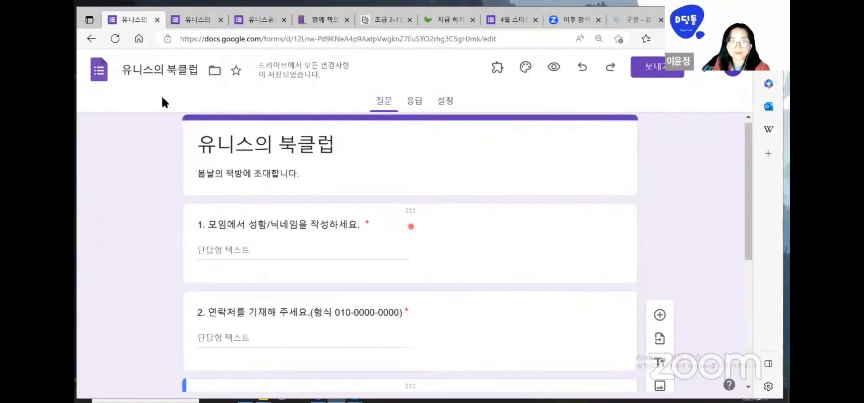
click(206, 17)
click(221, 20)
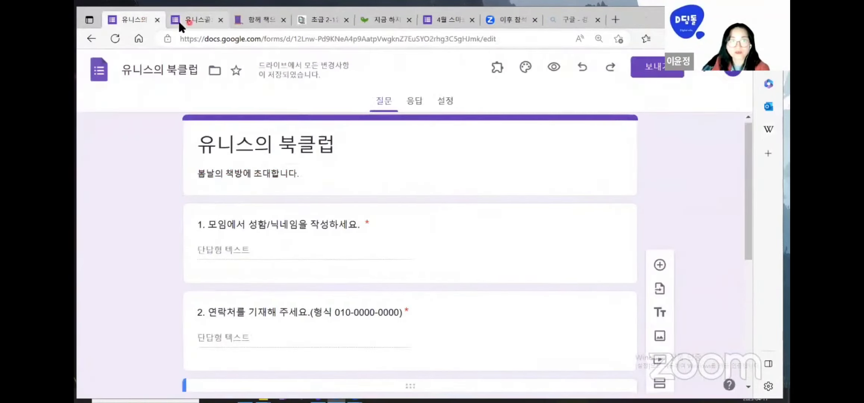
Add a fourth question and title it 4. 지난 북클럽 참여시 만족도는?, copied from the existing survey
scroll(373, 317, down, 5)
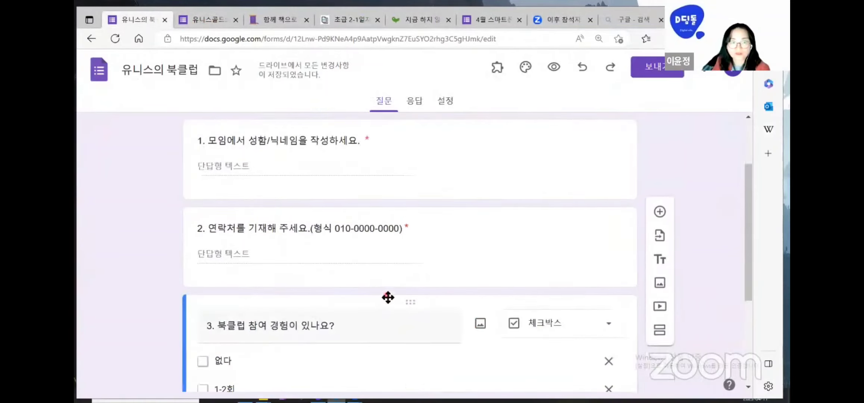
scroll(268, 297, down, 1)
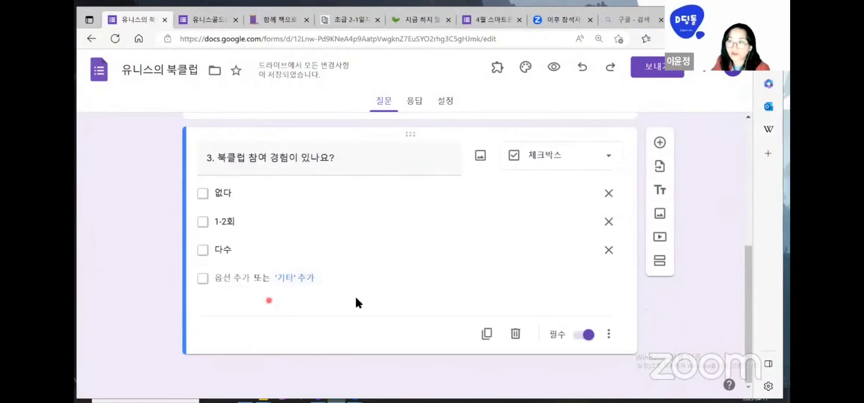
click(660, 142)
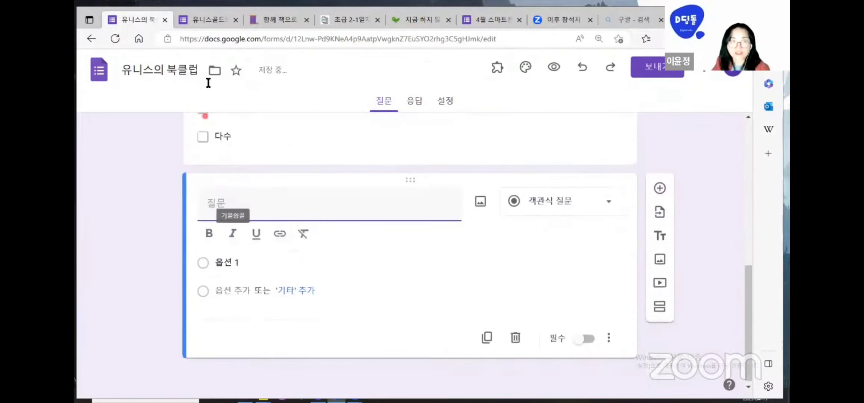
click(205, 18)
scroll(301, 214, down, 5)
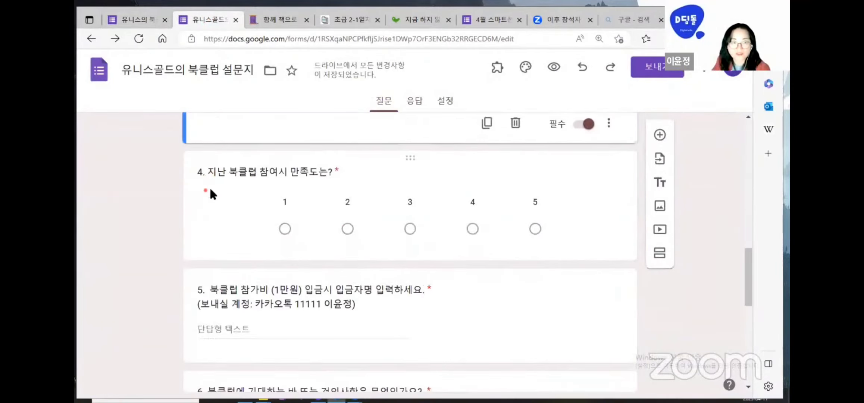
click(210, 186)
drag(206, 252, 226, 252)
drag(311, 256, 365, 255)
key(ctrl+c)
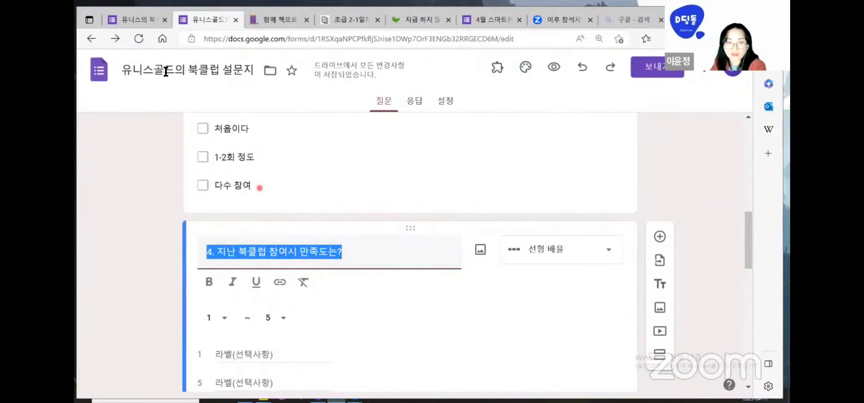
scroll(388, 306, down, 2)
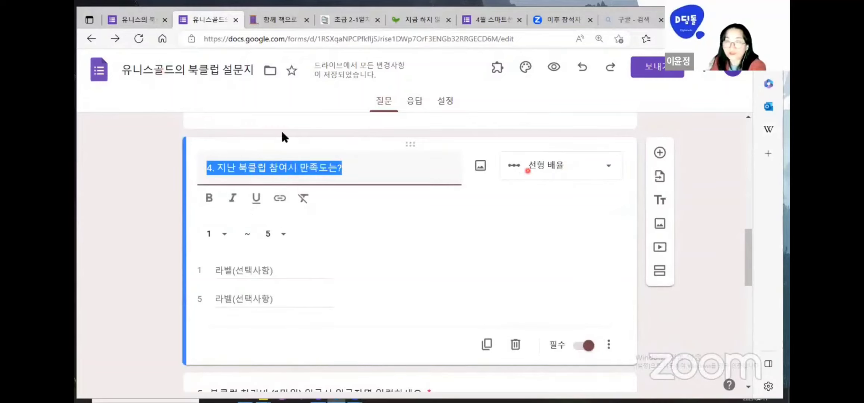
click(139, 21)
key(ctrl+v)
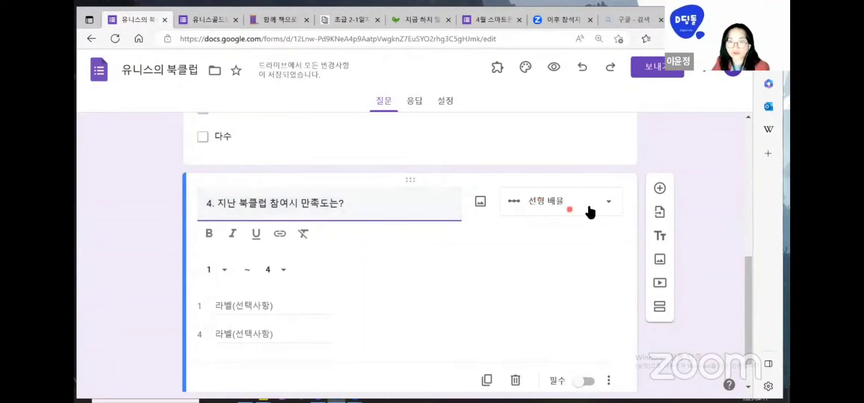
Check the available answer types for question 4 and set the upper end of its linear scale (선형 배율) to 5
click(609, 204)
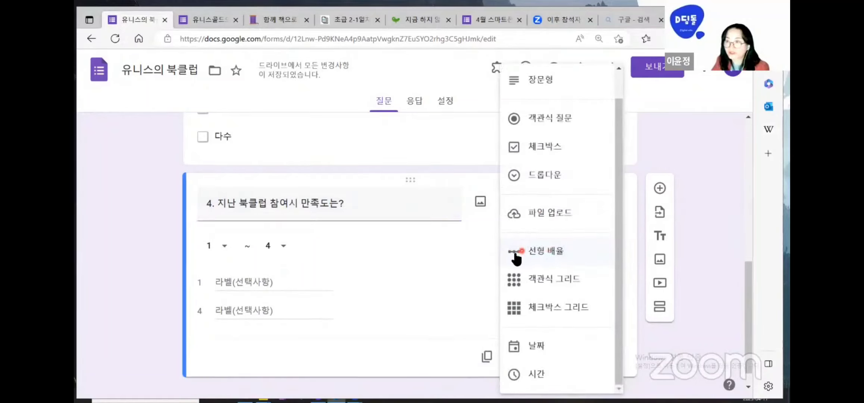
click(431, 261)
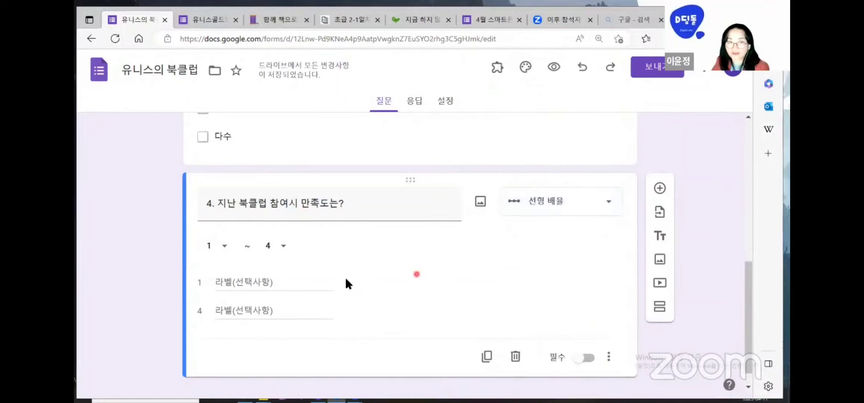
click(284, 247)
click(270, 224)
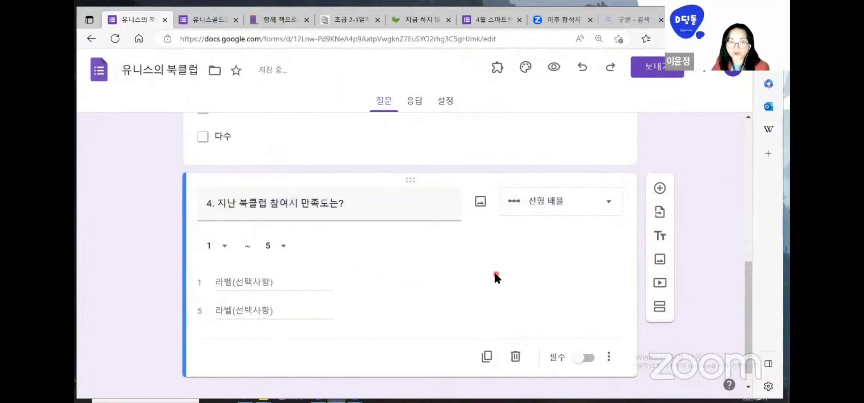
click(284, 247)
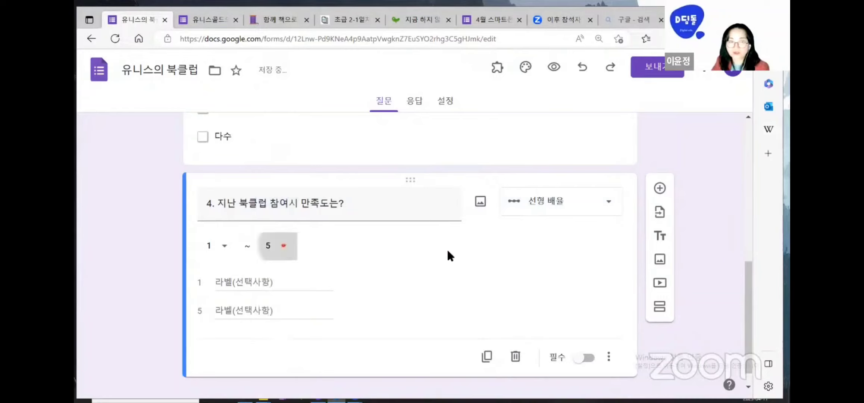
click(404, 266)
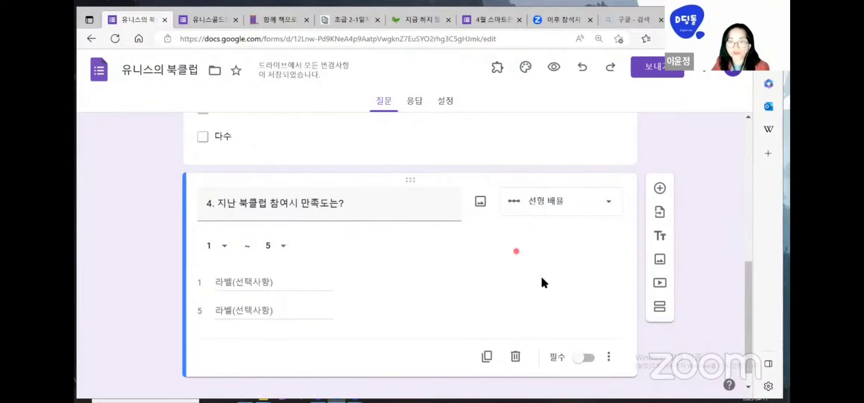
Make question 4 required and preview the form down to its satisfaction scale
click(591, 362)
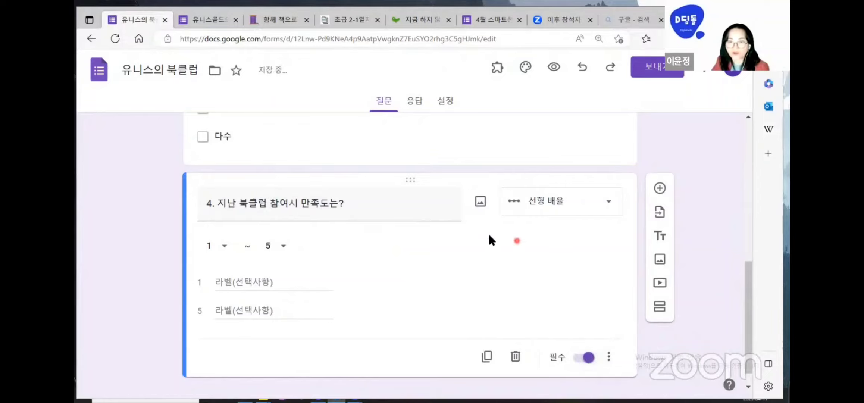
click(553, 67)
scroll(446, 239, down, 10)
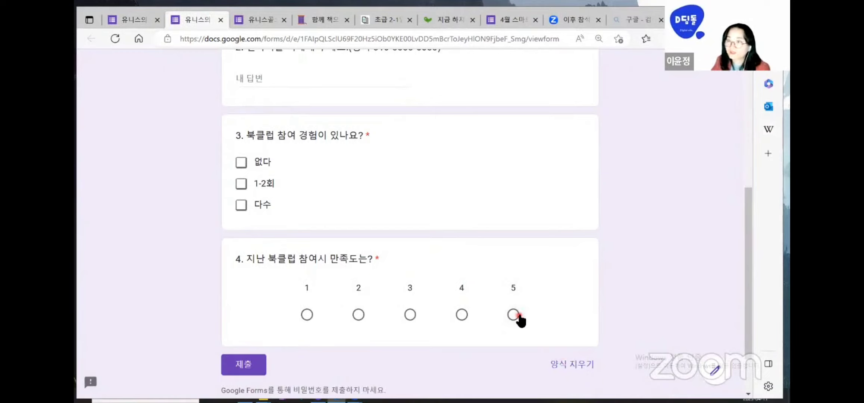
Try ratings 5, 3 and 4 on question 4's scale in the preview, and close the preview
click(513, 316)
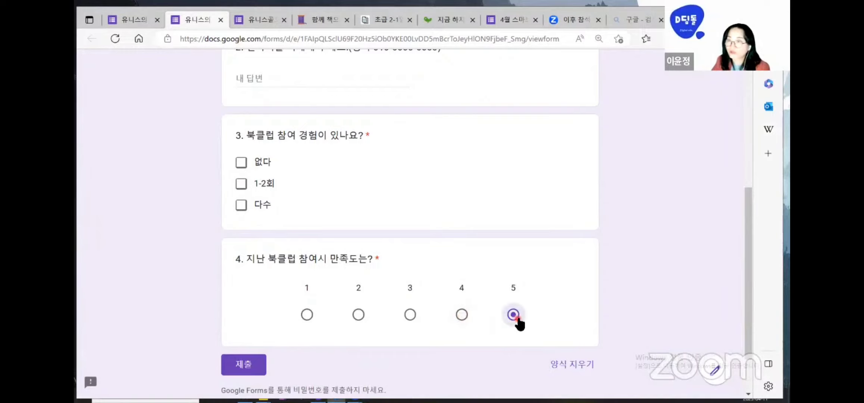
click(411, 315)
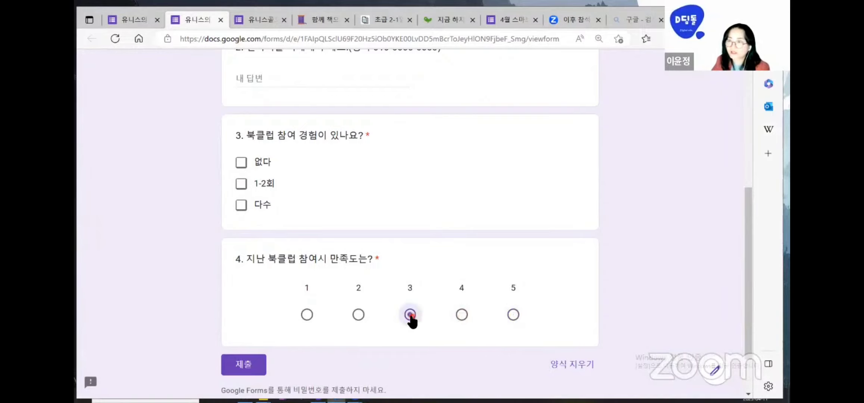
click(462, 316)
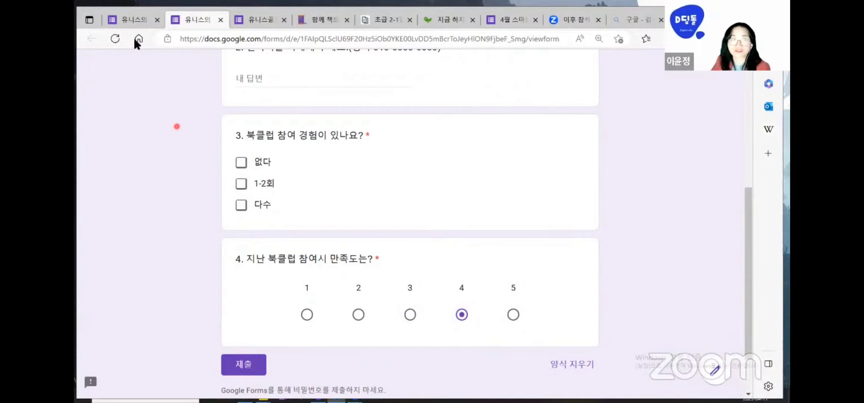
click(218, 18)
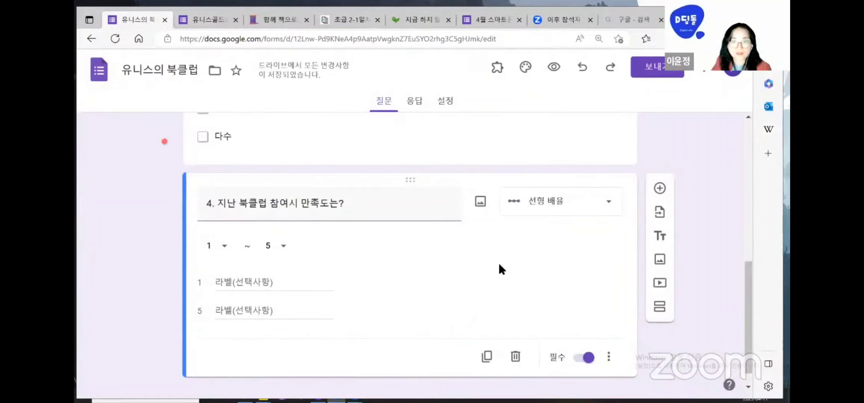
Add required question 5. 북클럽 참가비 (1만원) 입금시 입금자명 입력하세요., copied with its payment account line from the existing survey
scroll(636, 191, down, 1)
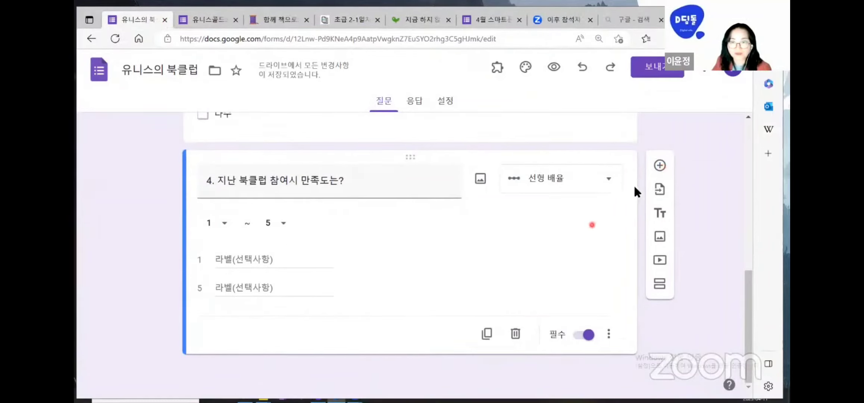
click(660, 165)
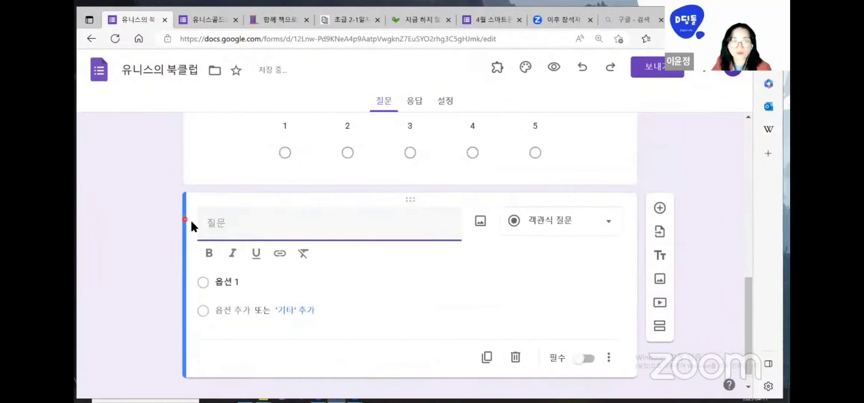
click(211, 20)
scroll(250, 198, down, 6)
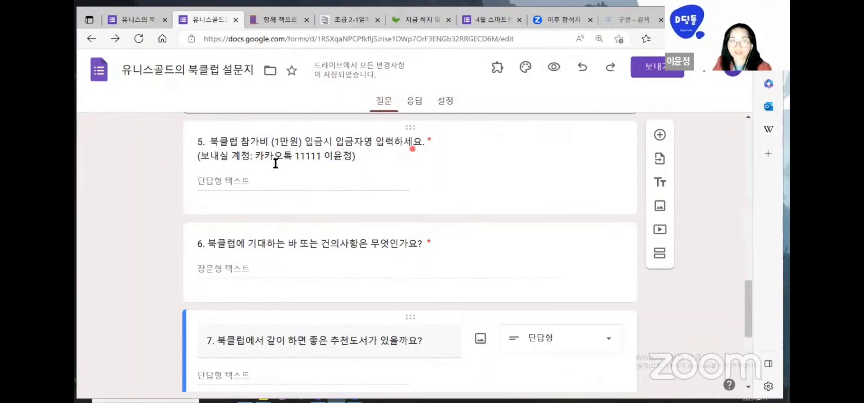
click(199, 143)
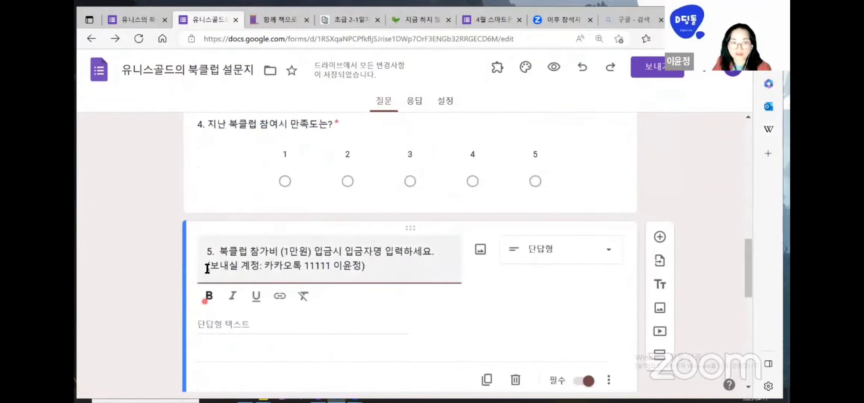
drag(207, 251, 399, 269)
key(ctrl+c)
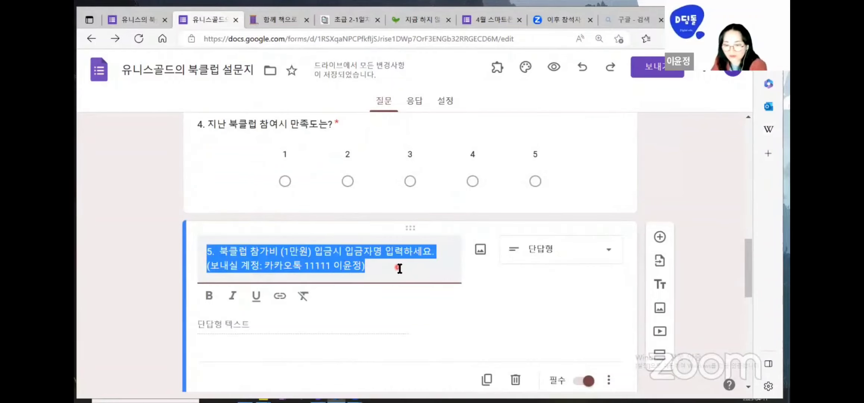
key(ctrl+shift+Tab)
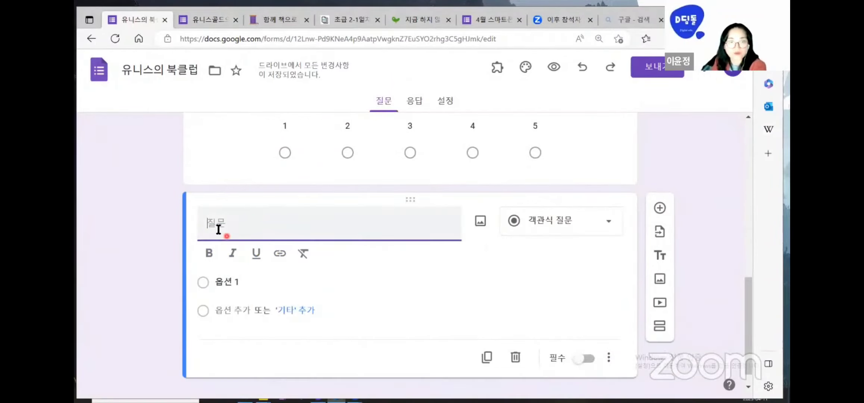
key(ctrl+v)
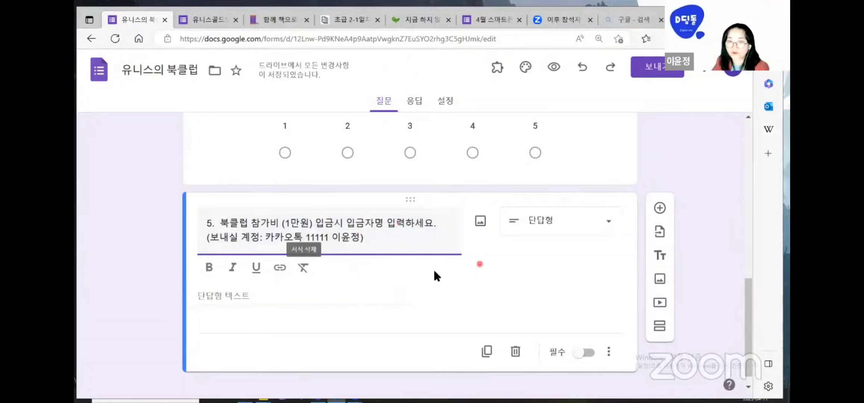
click(586, 353)
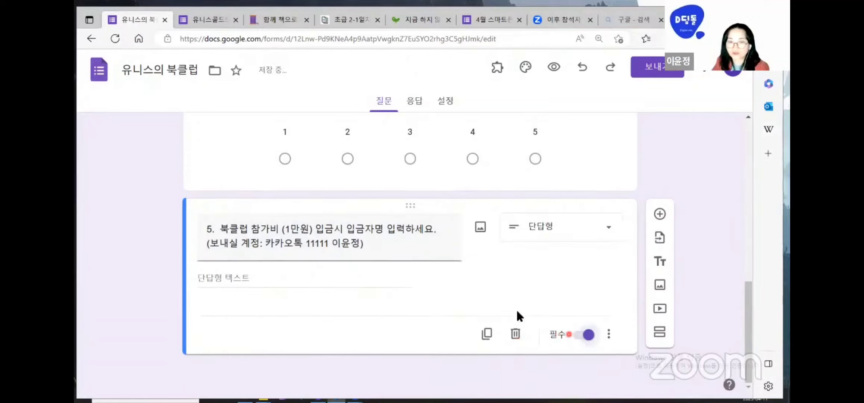
Add a sixth question titled 6. 북클럽에 기대하는 바 또는 건의사항은 무엇인가요?, copied from the existing survey
click(659, 214)
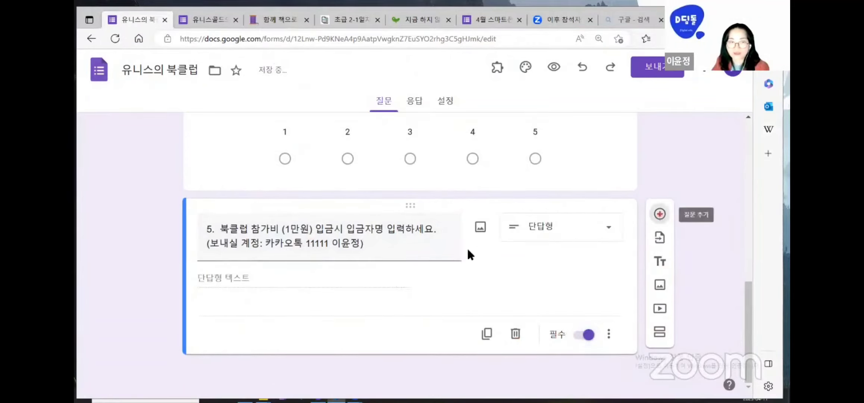
click(218, 20)
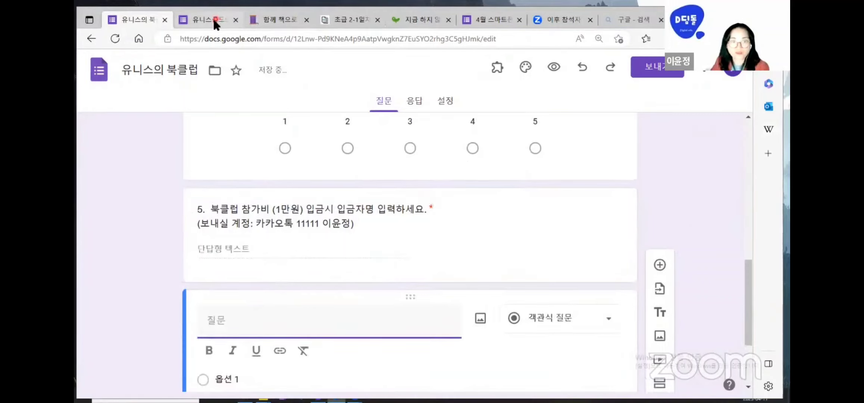
scroll(294, 226, down, 6)
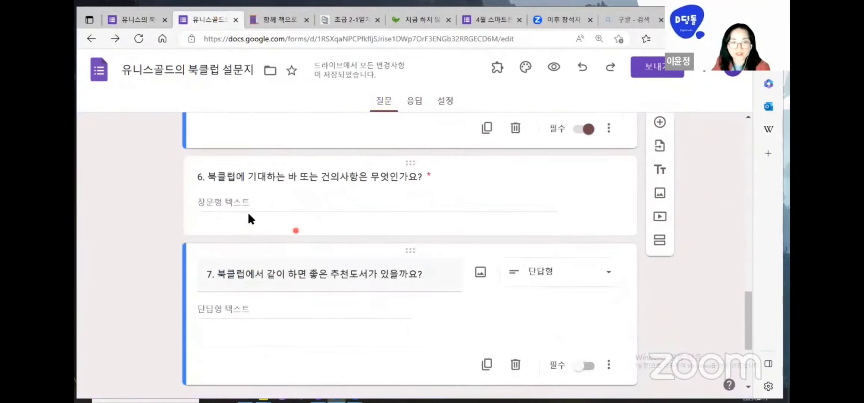
click(317, 183)
key(ctrl+c)
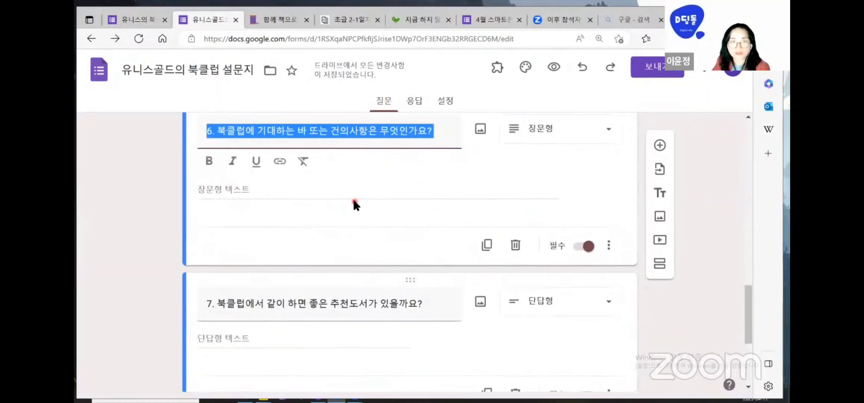
scroll(419, 183, up, 2)
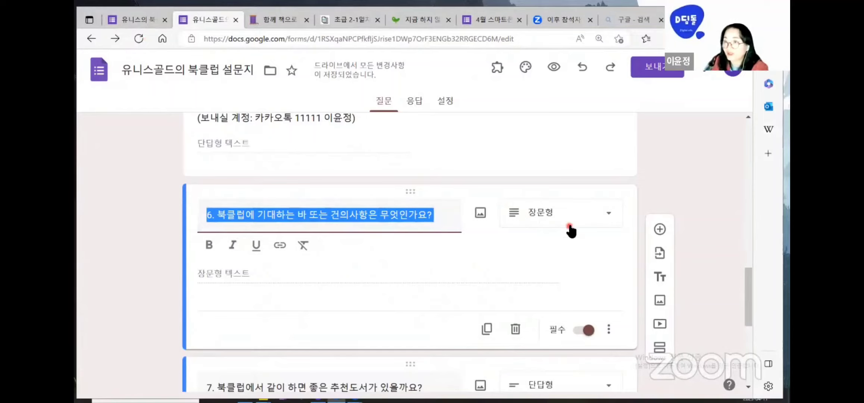
click(138, 20)
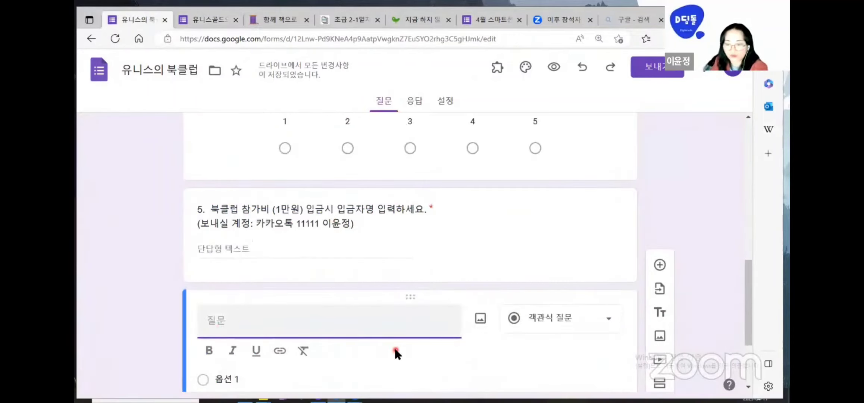
key(ctrl+v)
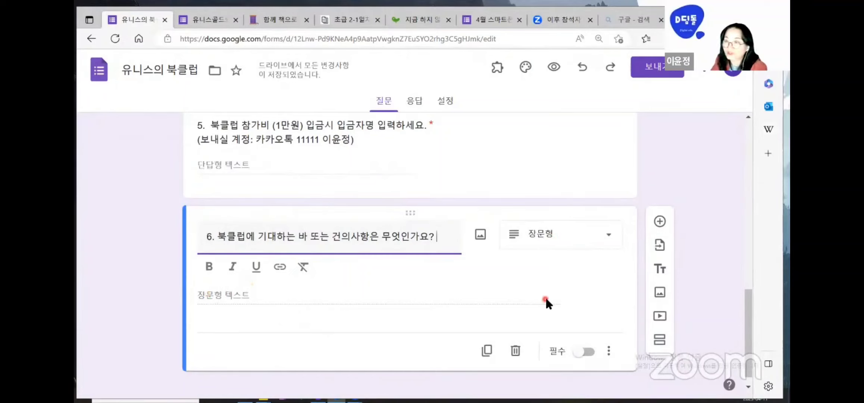
Preview the form through question 6, compare the answer fields of questions 5 and 6, and close the preview
click(554, 67)
scroll(446, 257, down, 5)
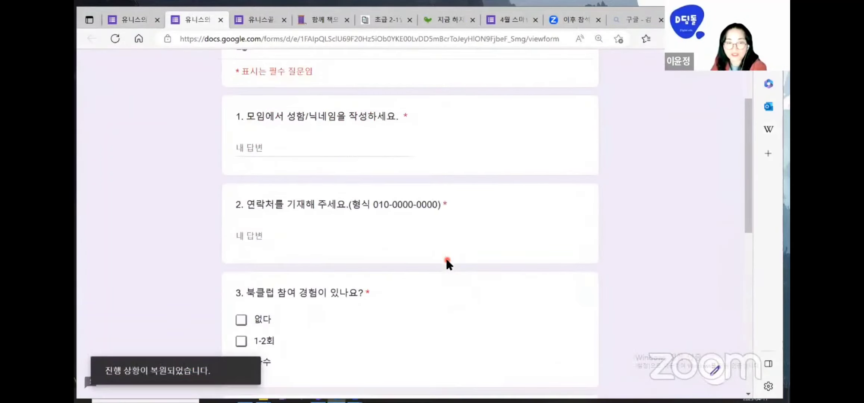
scroll(447, 260, down, 4)
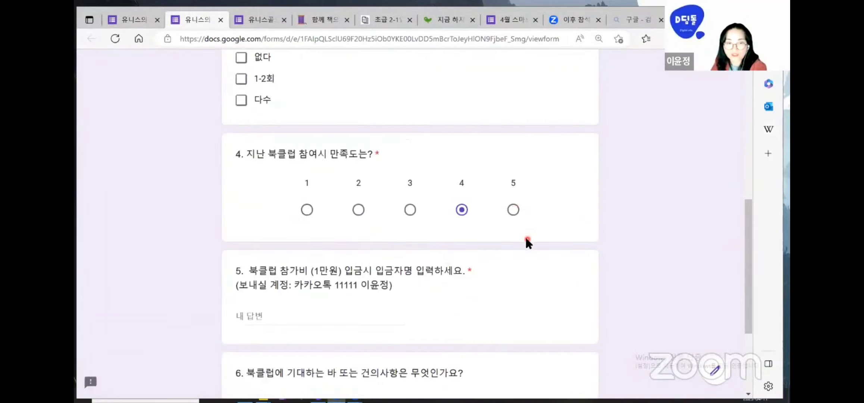
scroll(525, 241, down, 2)
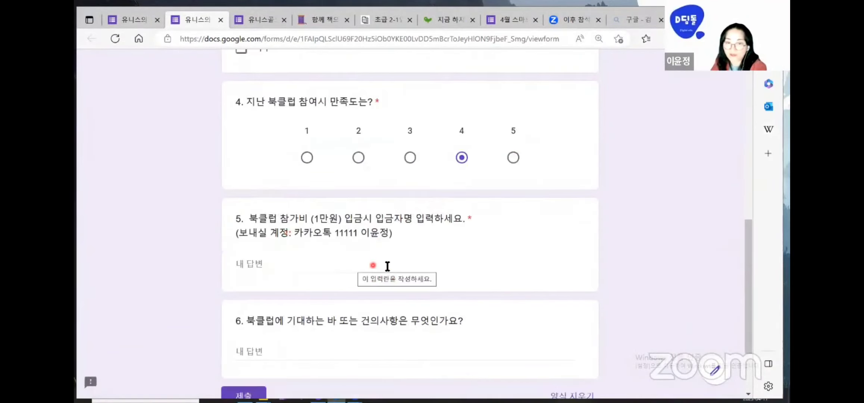
scroll(407, 267, down, 2)
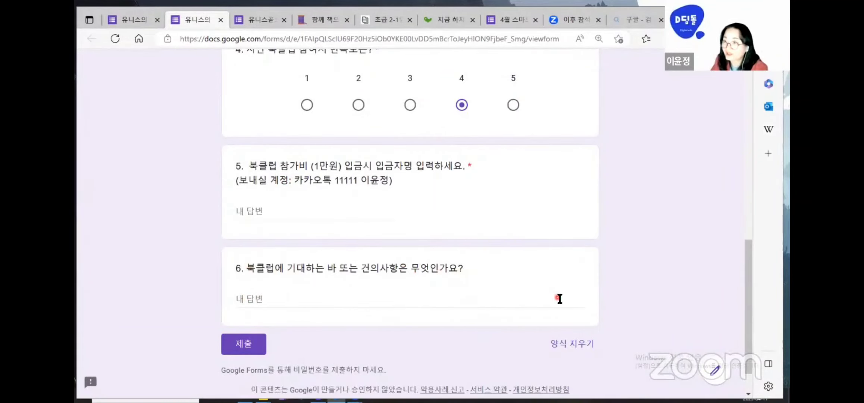
click(220, 20)
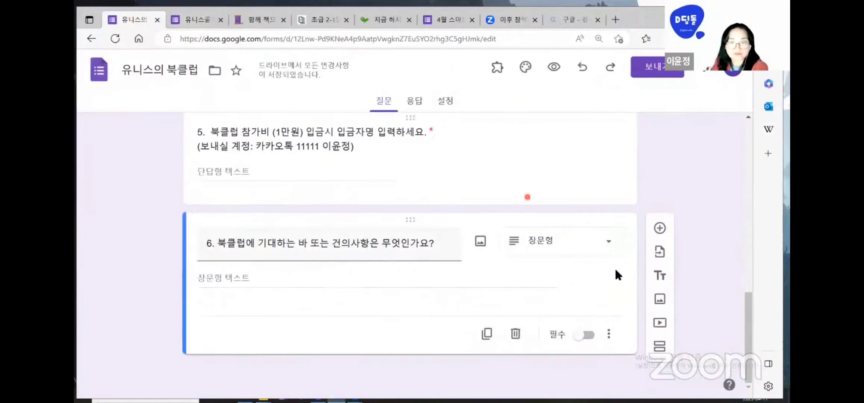
Add a seventh question titled 7. 북클럽에서 같이 하면 좋은 추천도서가 있을까요?, copied from the existing survey
click(660, 228)
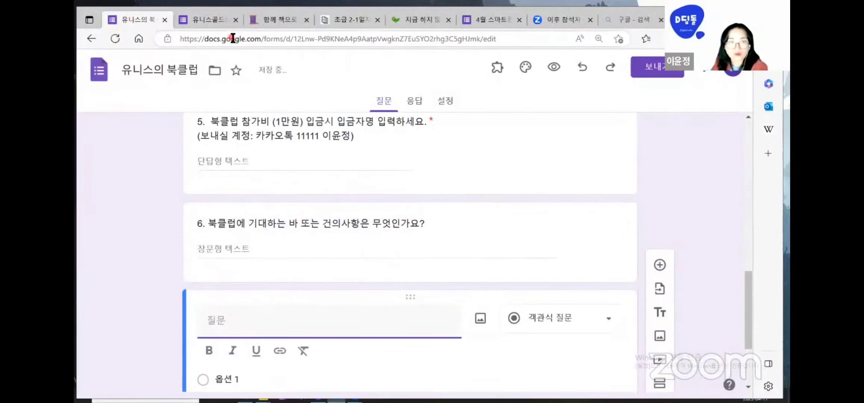
click(212, 26)
scroll(359, 265, down, 3)
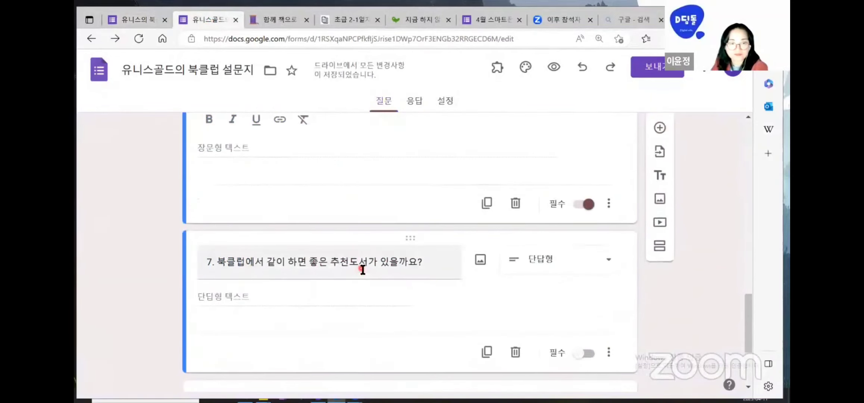
click(216, 254)
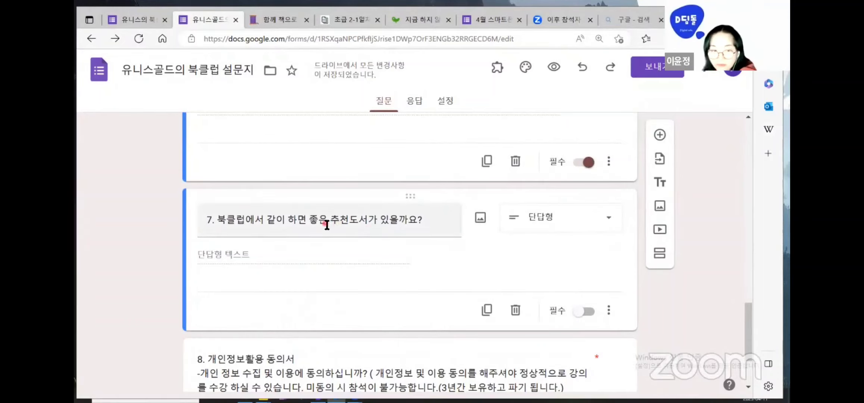
triple_click(446, 226)
key(ctrl+c)
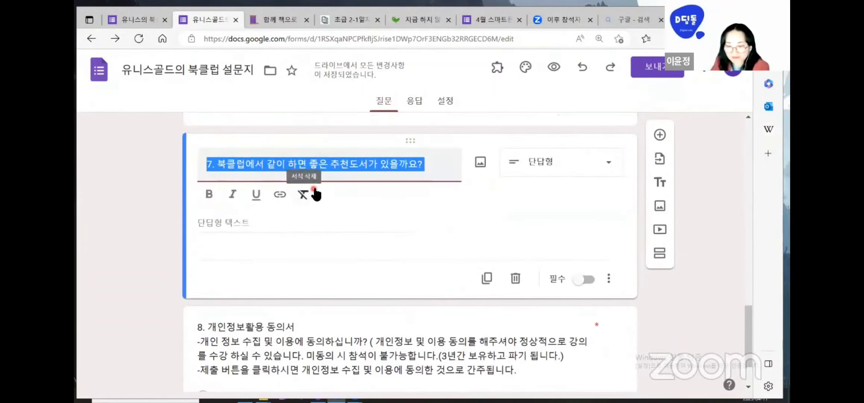
click(143, 20)
click(220, 322)
key(ctrl+v)
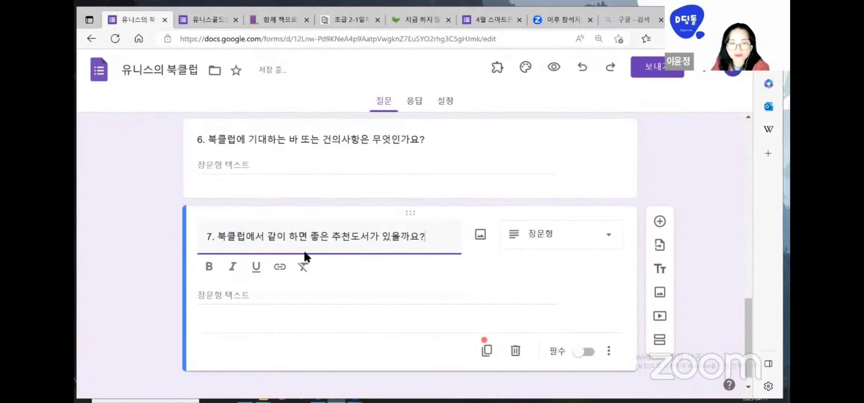
Set question 7's answer type to short answer (단답형) and make questions 7 and 6 required
click(569, 244)
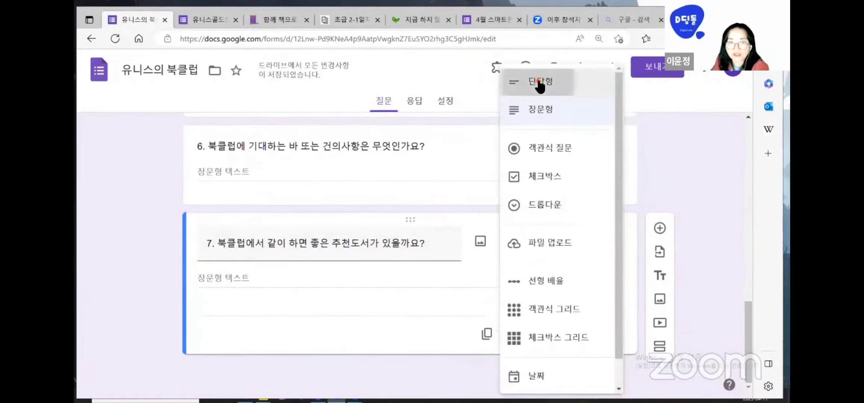
click(539, 82)
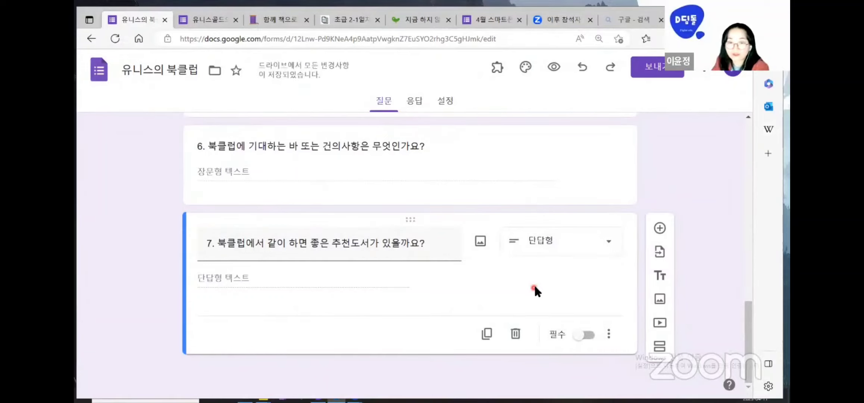
click(588, 337)
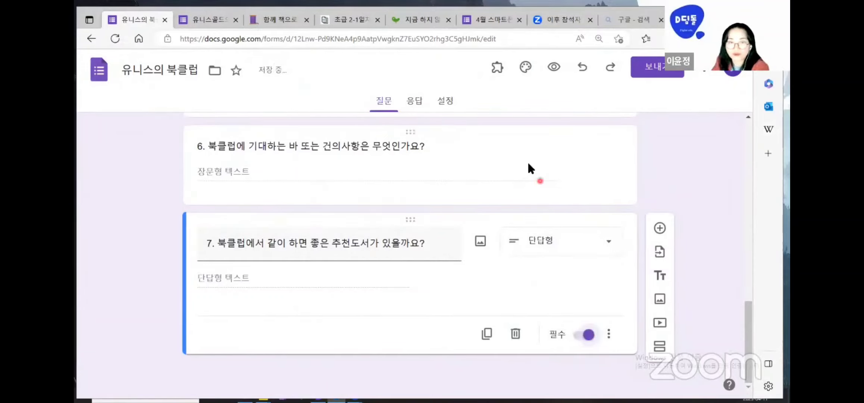
click(562, 196)
click(589, 271)
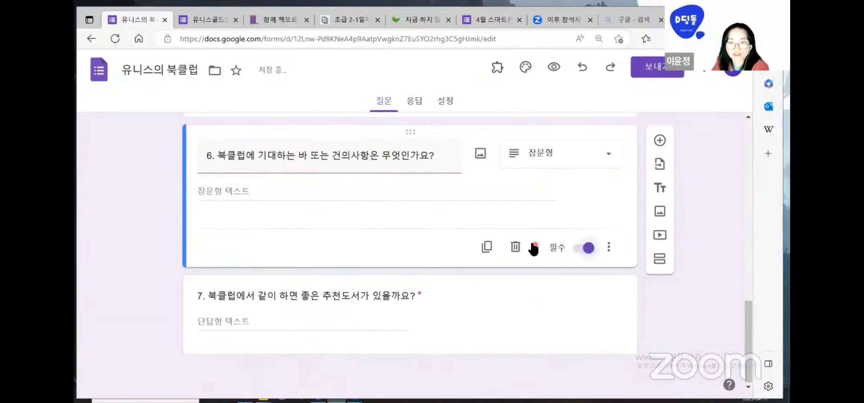
Review the answer types and required settings of the earlier questions through question 7 in the new form
scroll(540, 203, up, 3)
click(543, 255)
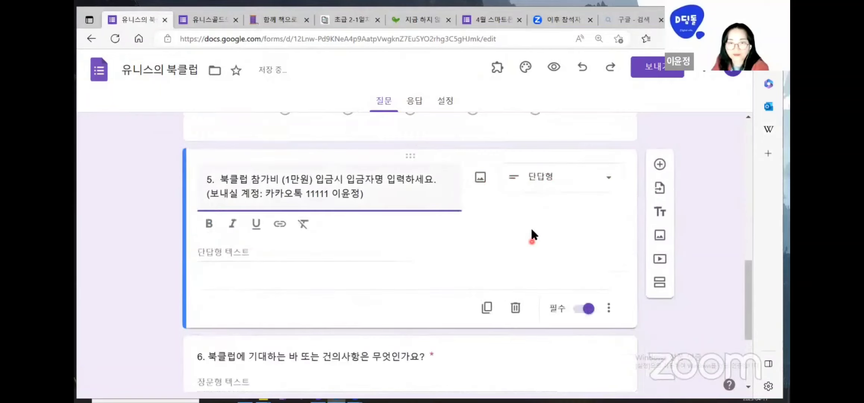
scroll(530, 235, up, 3)
click(567, 198)
scroll(529, 262, down, 5)
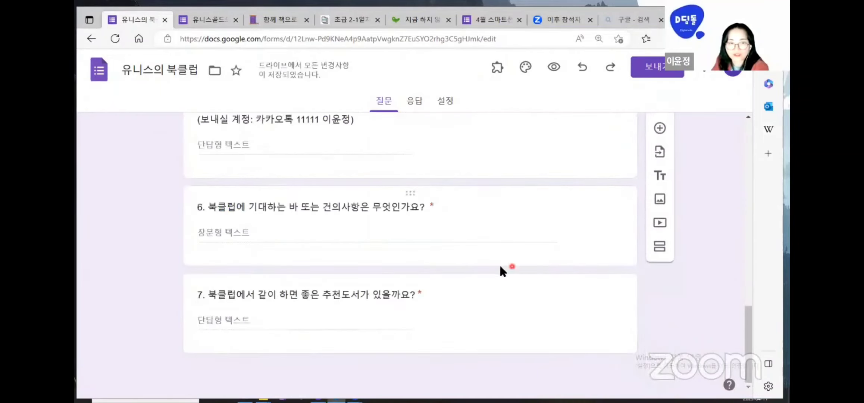
click(480, 308)
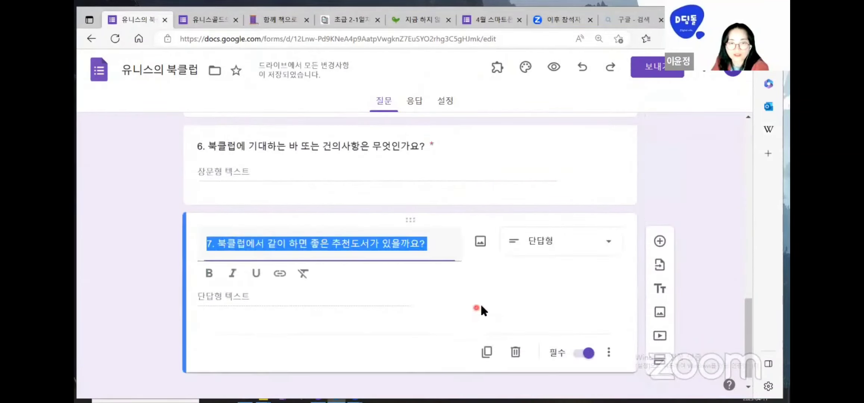
click(574, 283)
Add an eighth question with the privacy consent text headed 8. 개인정보활용 동의서, copied from the existing survey
click(659, 257)
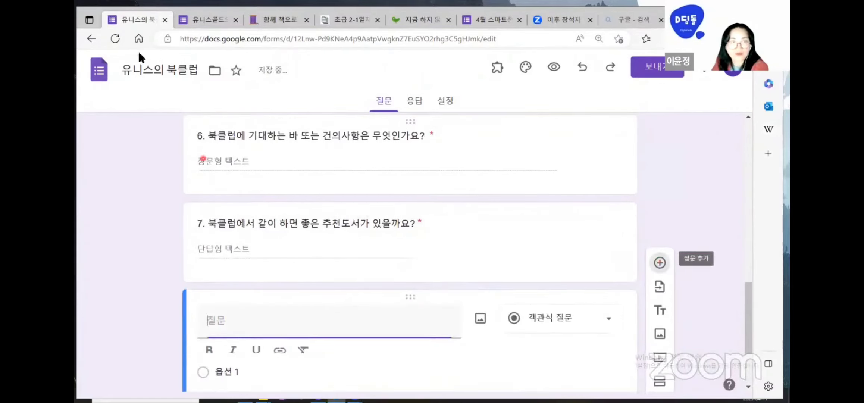
click(211, 18)
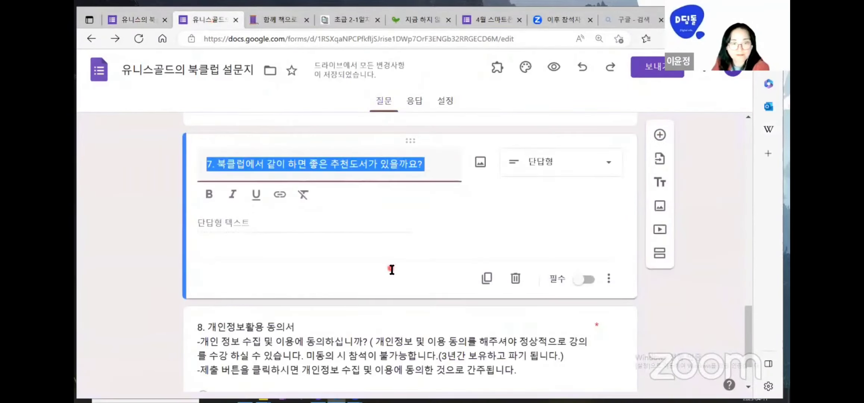
scroll(392, 270, down, 2)
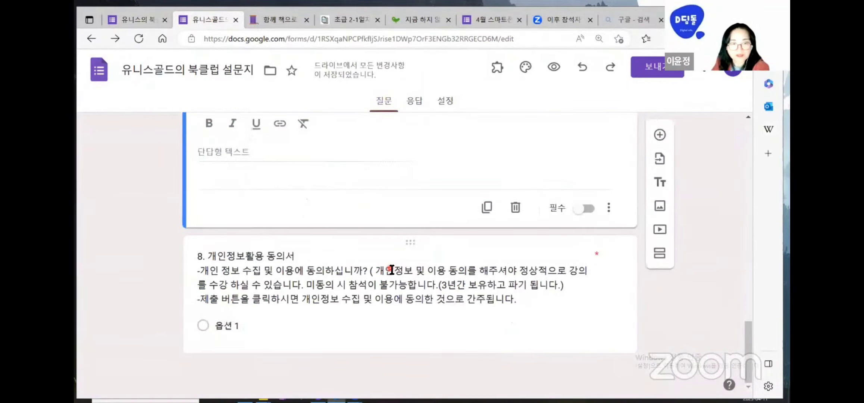
click(346, 325)
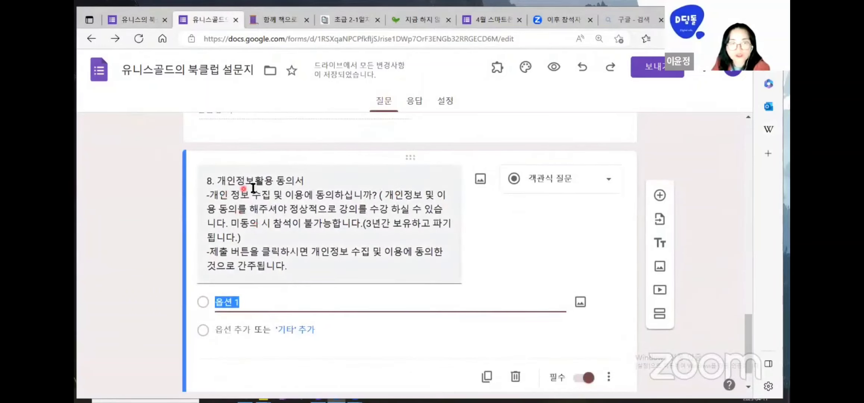
scroll(481, 277, down, 1)
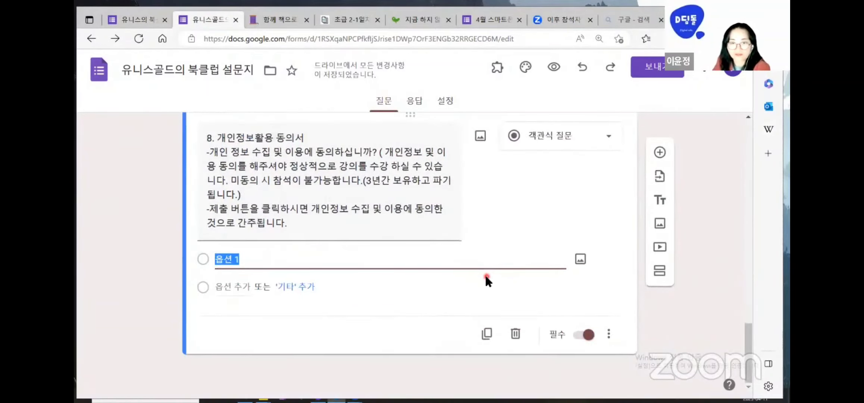
scroll(485, 273, up, 1)
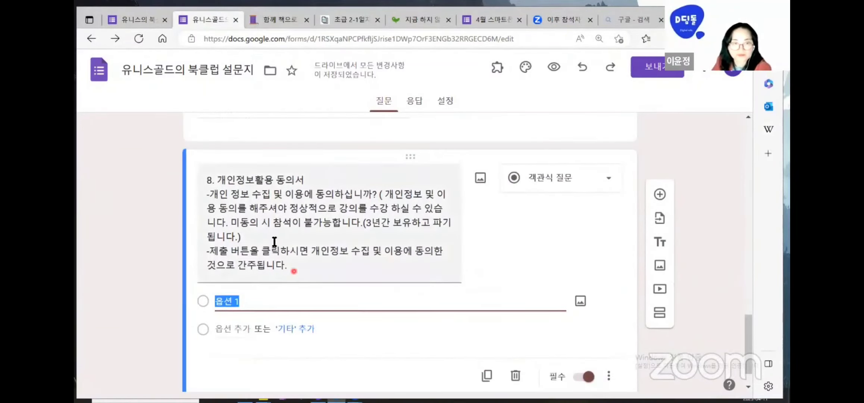
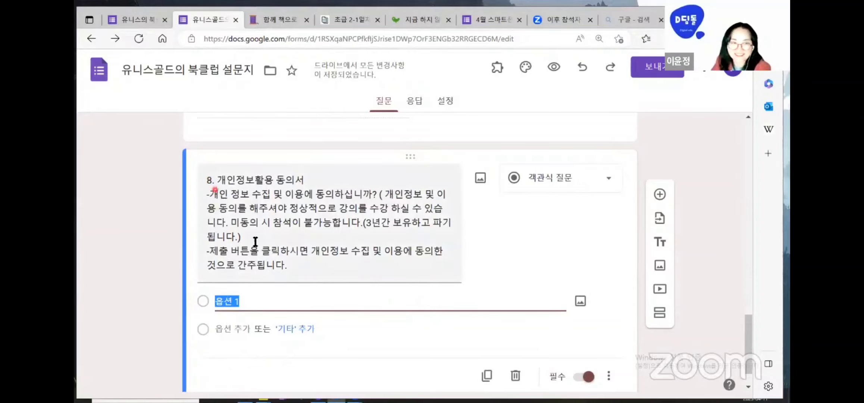
click(322, 274)
key(ctrl+a)
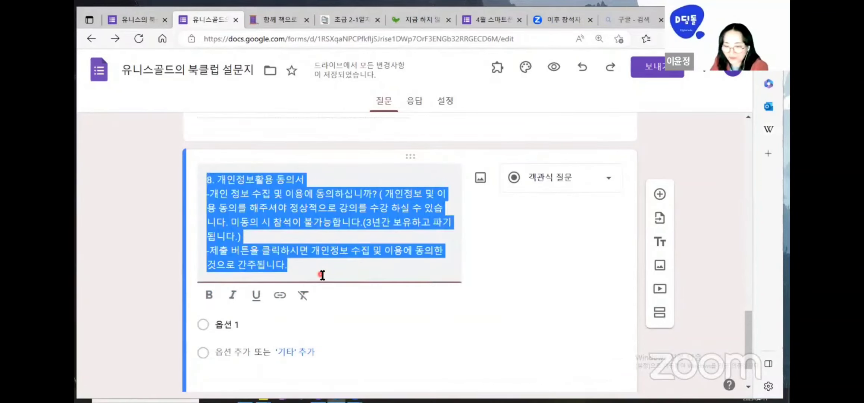
click(146, 16)
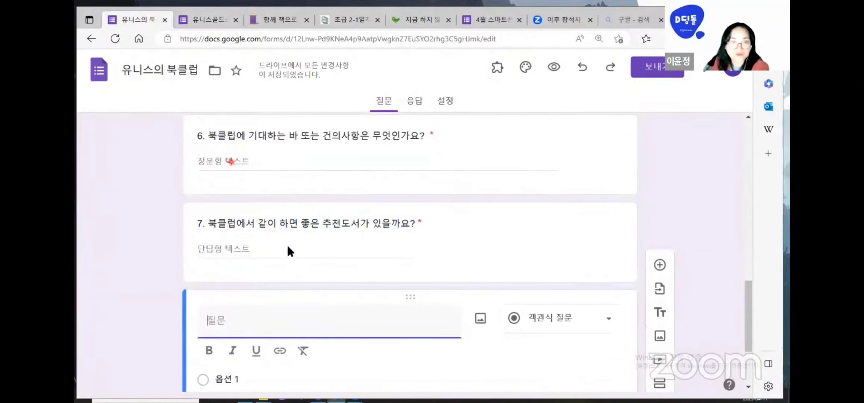
key(ctrl+v)
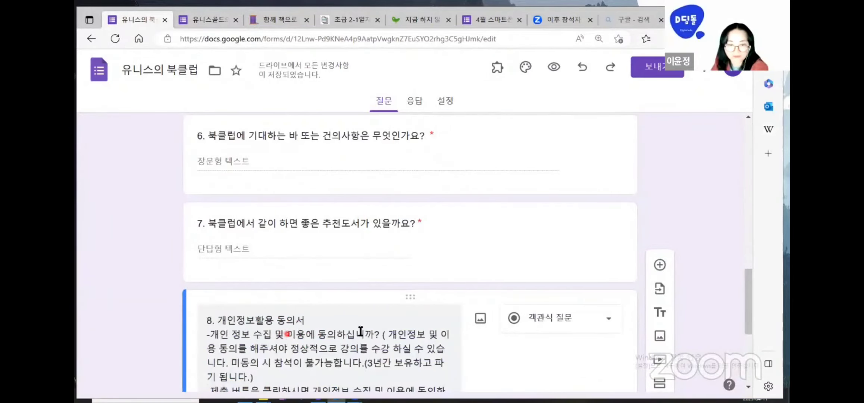
scroll(299, 336, down, 2)
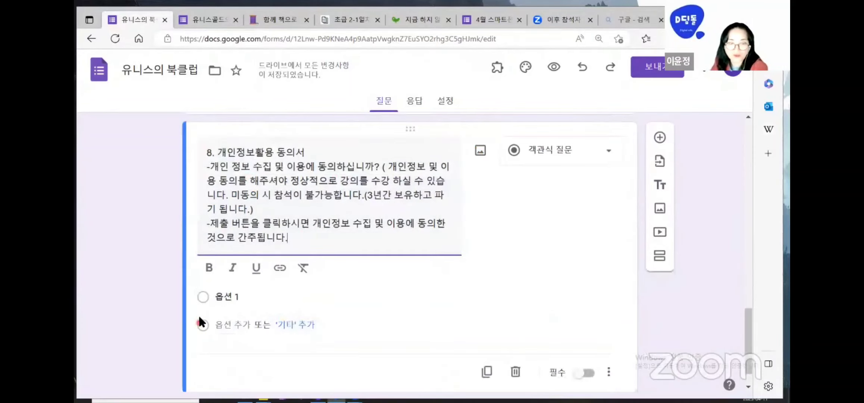
Compare question 8 with the existing survey's version and try to make it required in the new form
click(221, 20)
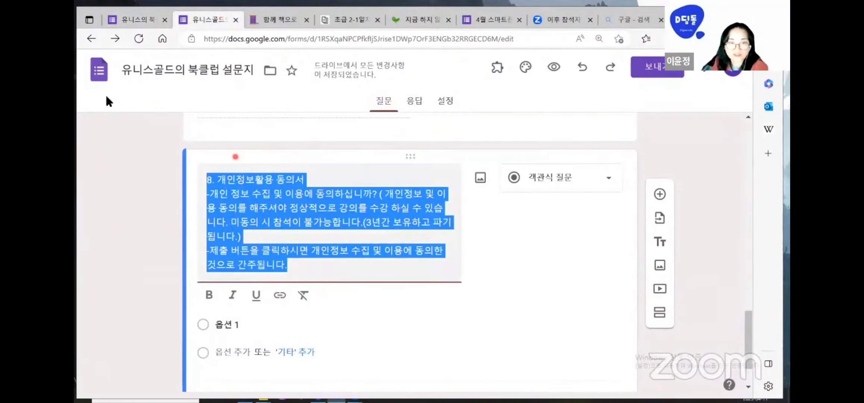
click(131, 19)
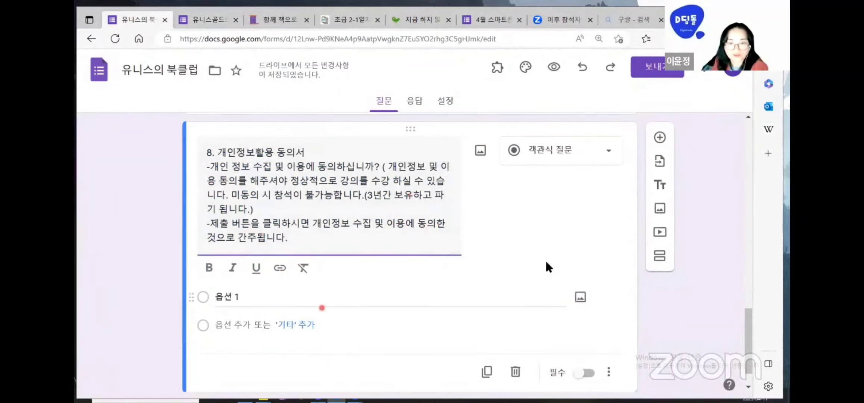
click(585, 373)
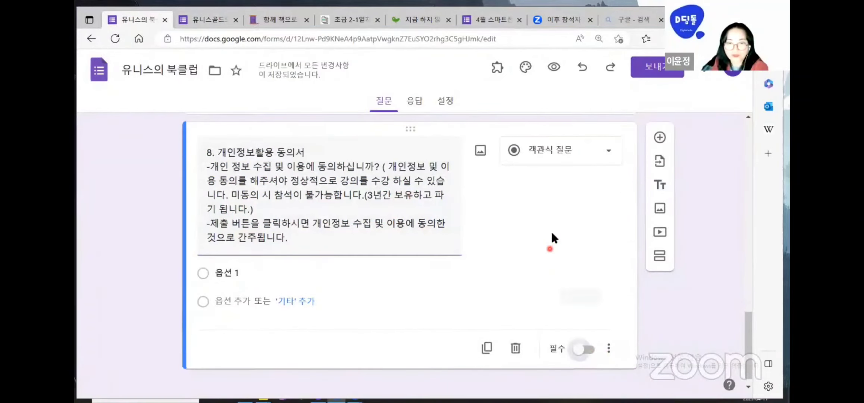
Preview the form and read through all the questions down to the privacy consent in question 8
click(553, 68)
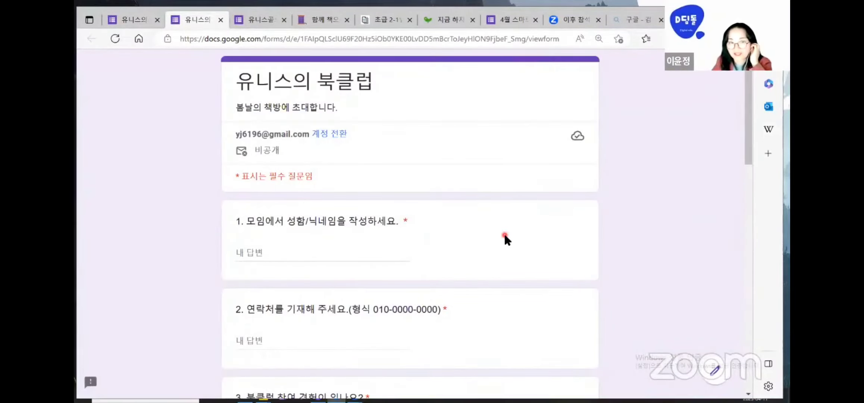
scroll(503, 232, down, 5)
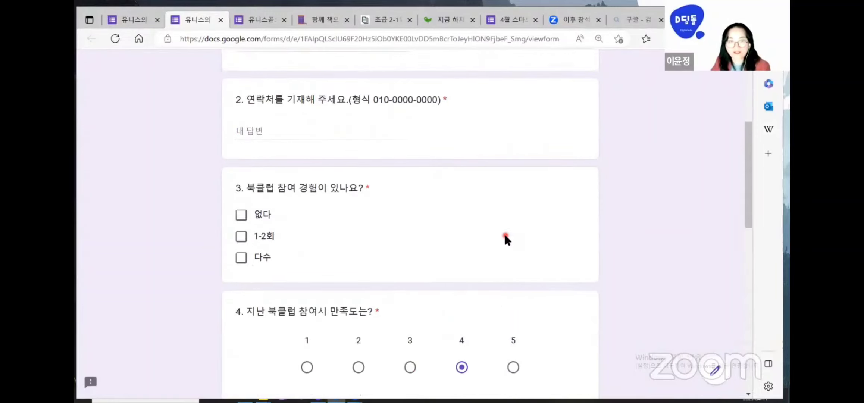
scroll(503, 232, down, 4)
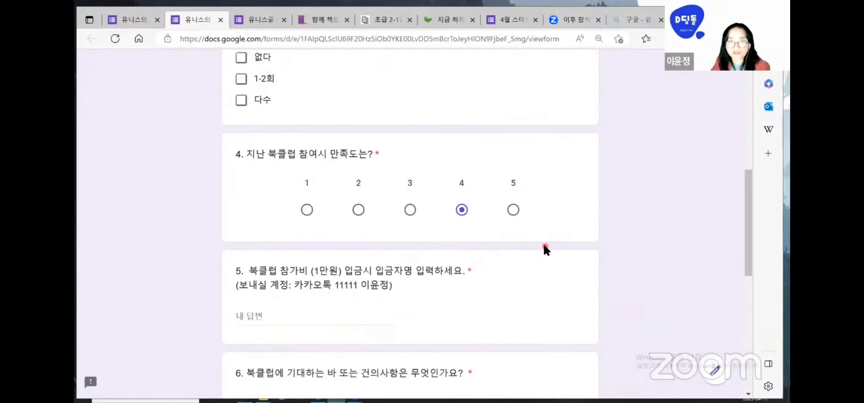
scroll(545, 249, down, 1)
scroll(530, 245, down, 1)
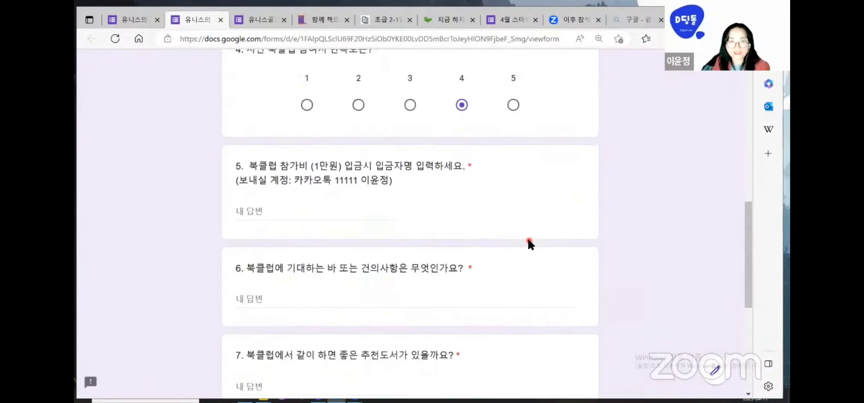
scroll(529, 240, down, 2)
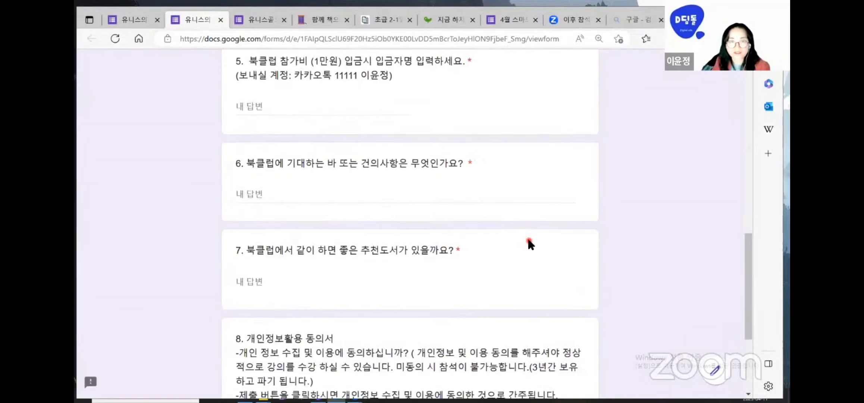
scroll(529, 243, down, 1)
scroll(528, 224, down, 1)
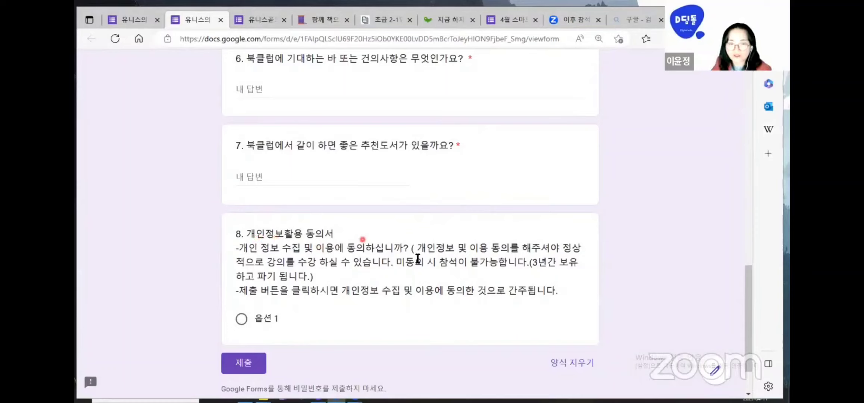
Test selecting and clearing 옵션 1 for question 8 in the preview, and close the preview
click(241, 322)
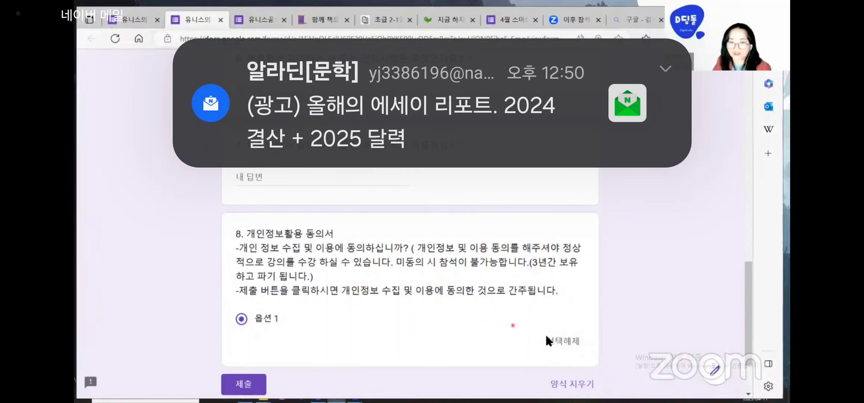
click(556, 341)
click(246, 363)
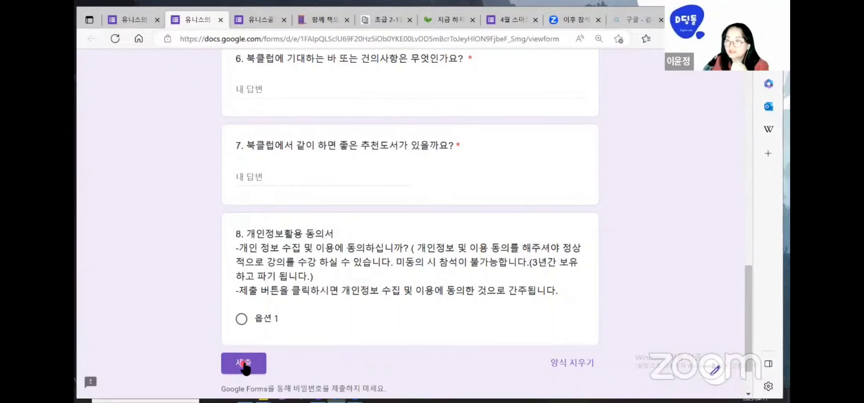
scroll(523, 159, up, 4)
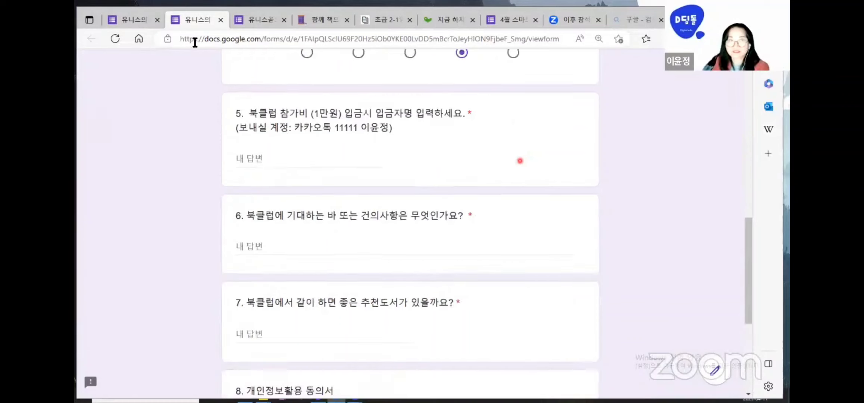
click(220, 20)
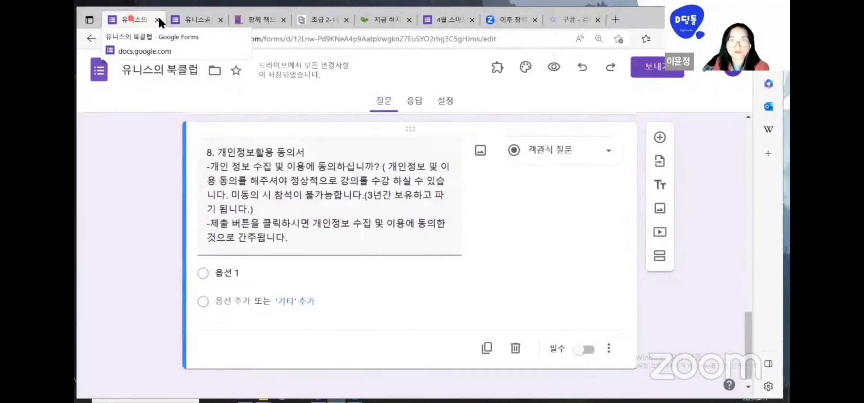
Open the form's theme settings and start choosing a header image
scroll(527, 222, up, 20)
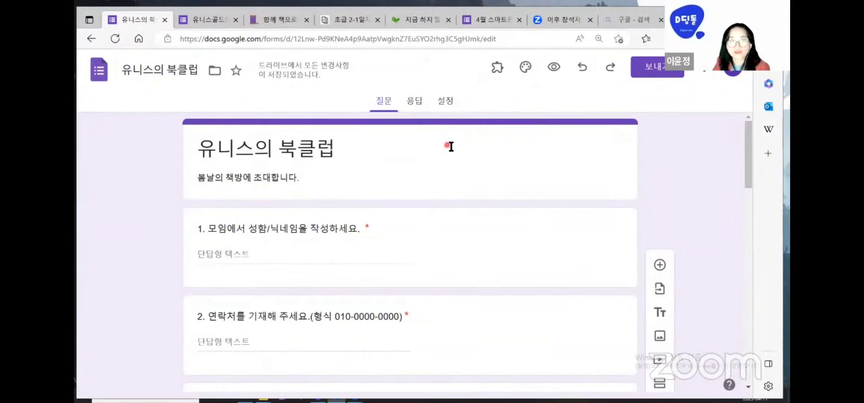
click(526, 68)
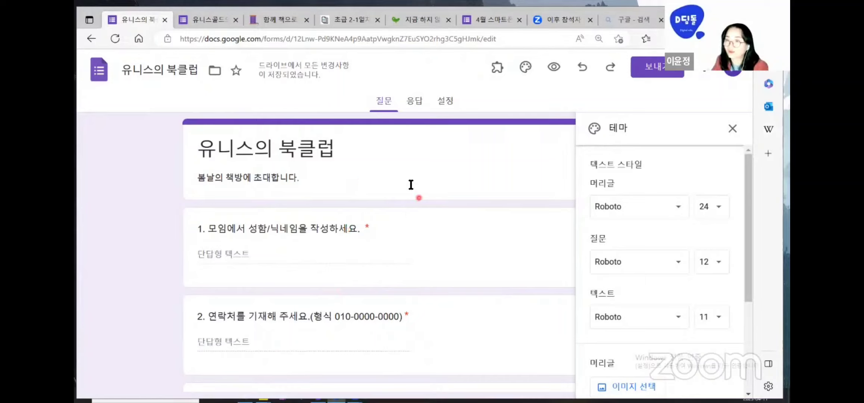
scroll(685, 298, down, 3)
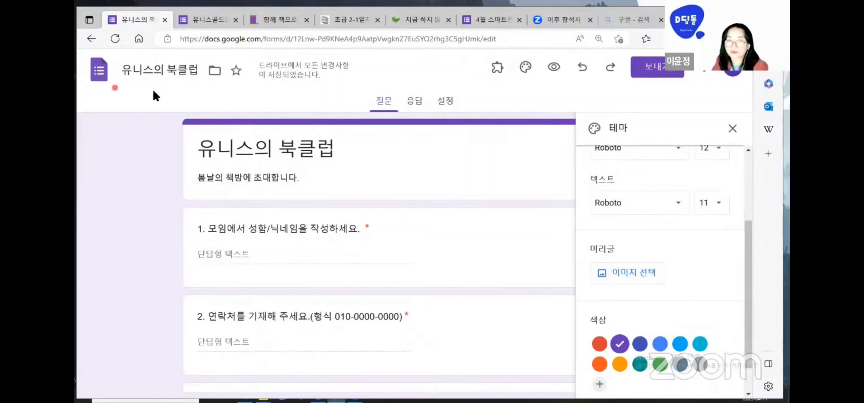
click(633, 272)
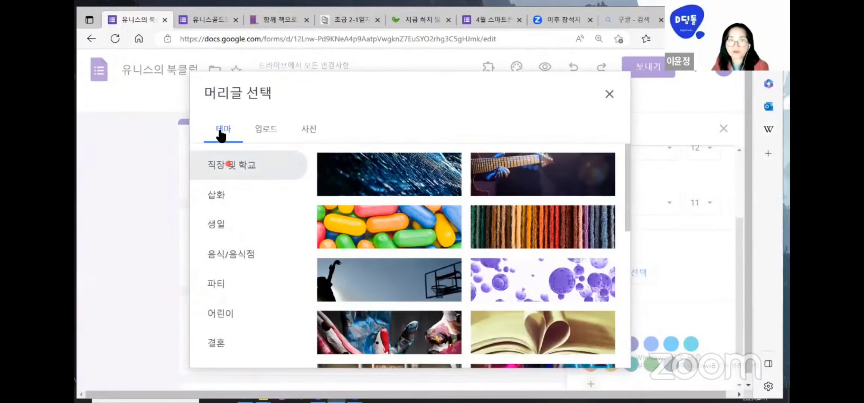
Look at the upload and photo sources for the header image, and return to the theme images
click(271, 131)
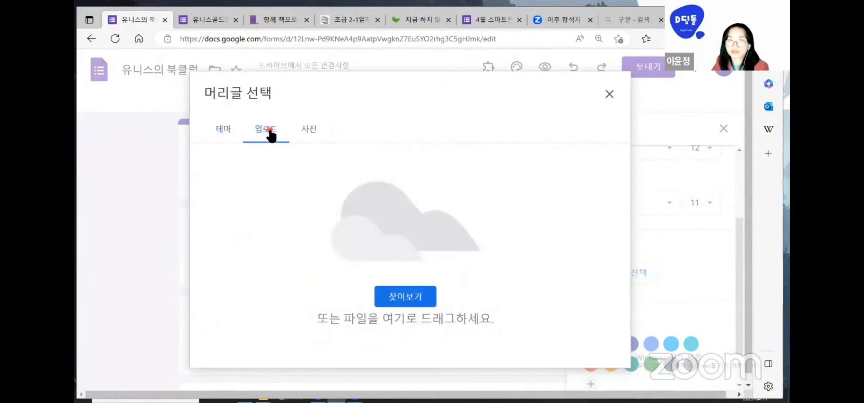
click(310, 133)
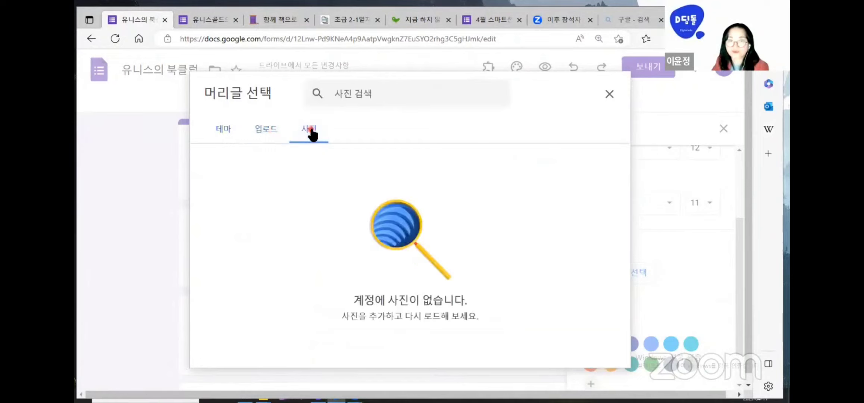
click(226, 131)
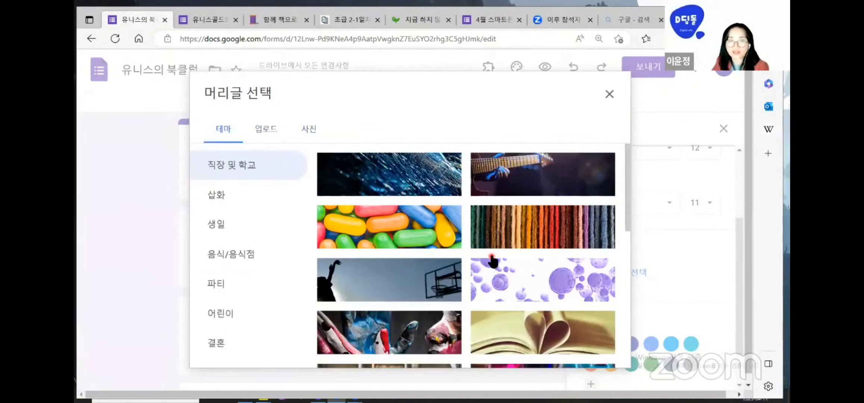
Insert the illustrated bookshelf image from the 직장 및 학교 themes as the form header, and close the theme settings
scroll(502, 261, down, 1)
scroll(502, 261, down, 6)
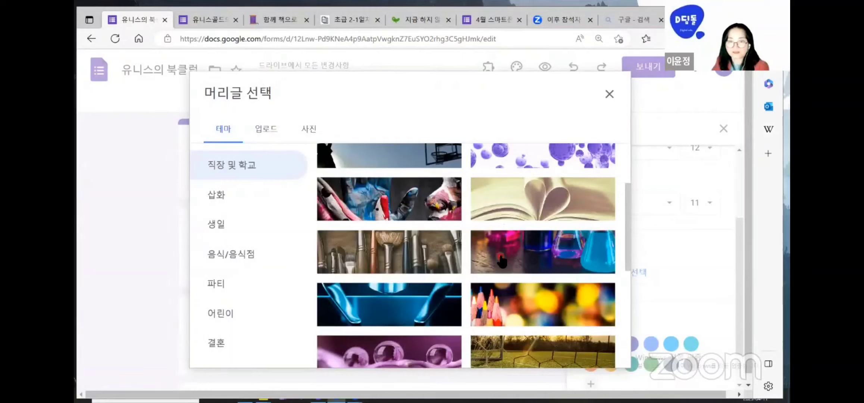
scroll(500, 259, down, 1)
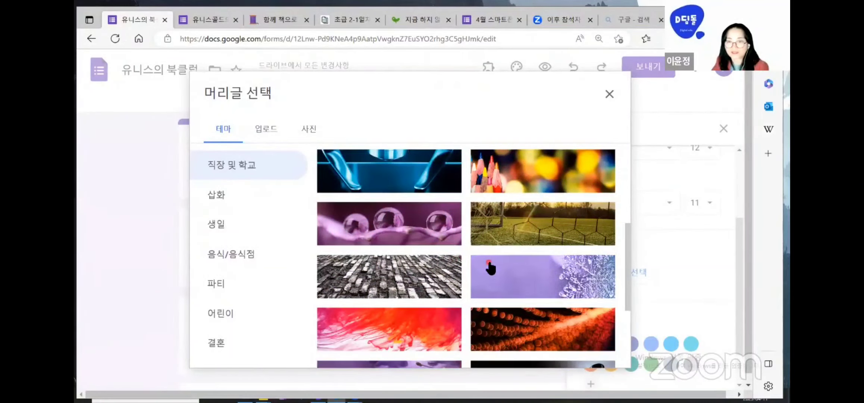
scroll(488, 272, down, 1)
scroll(484, 278, down, 9)
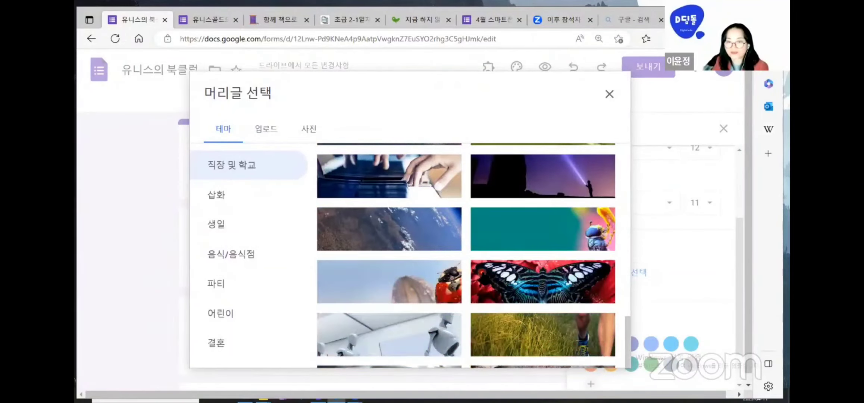
scroll(484, 278, down, 2)
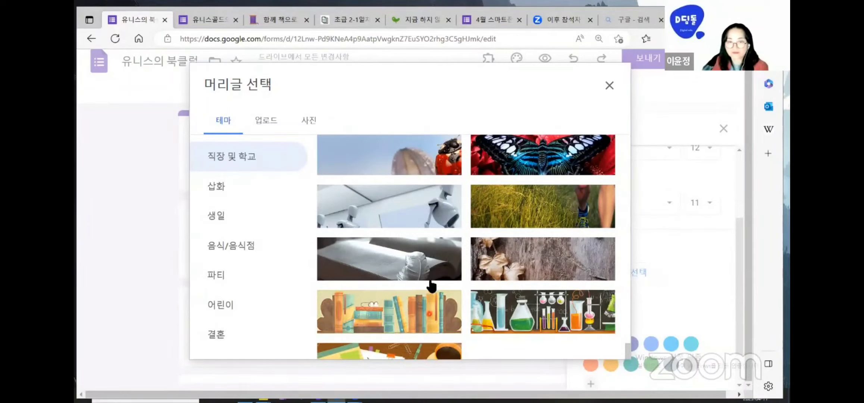
click(365, 286)
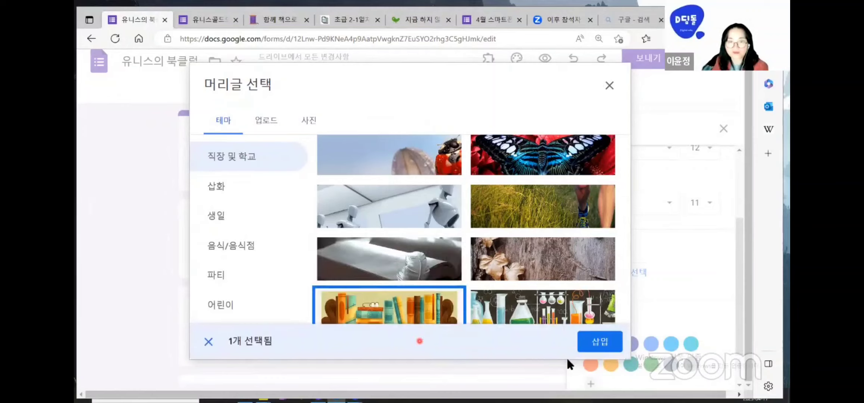
click(602, 343)
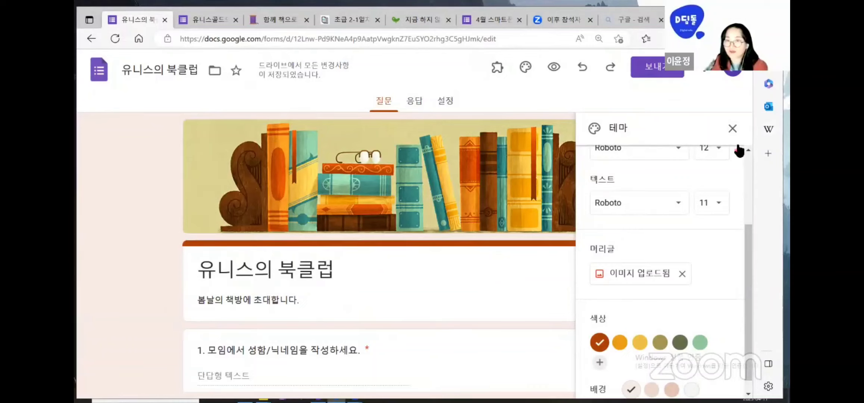
click(732, 129)
scroll(482, 245, down, 5)
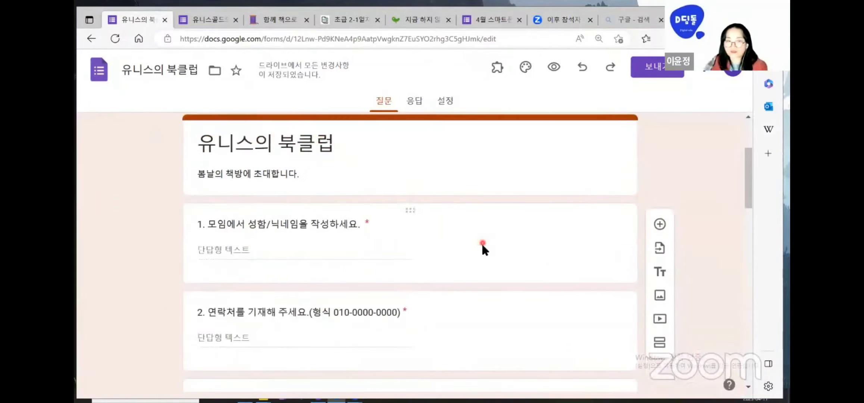
scroll(482, 247, up, 5)
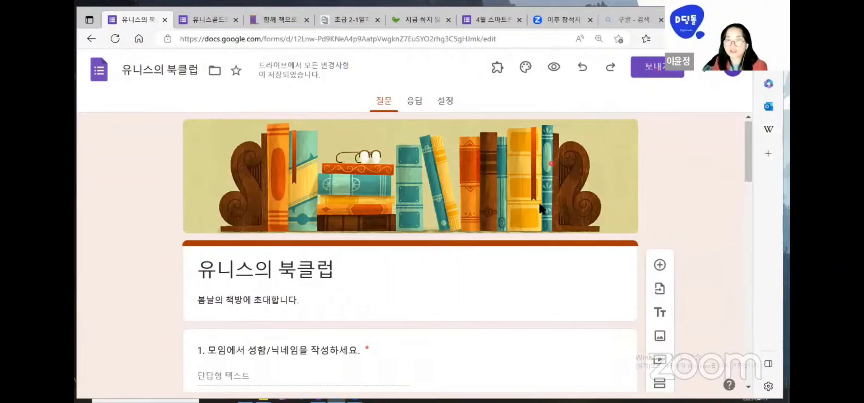
Open the form's sending options, shorten the survey link's URL, and copy it
click(661, 75)
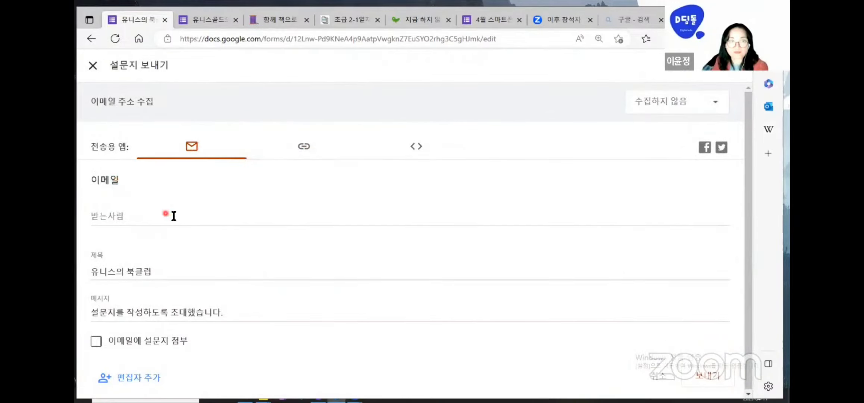
click(305, 148)
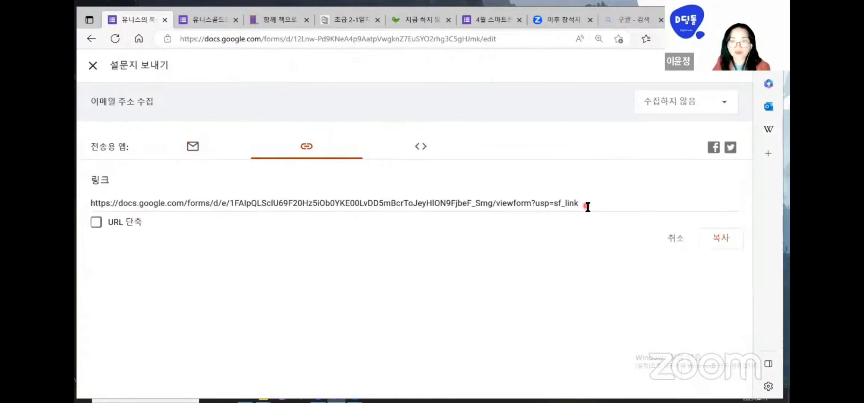
click(96, 222)
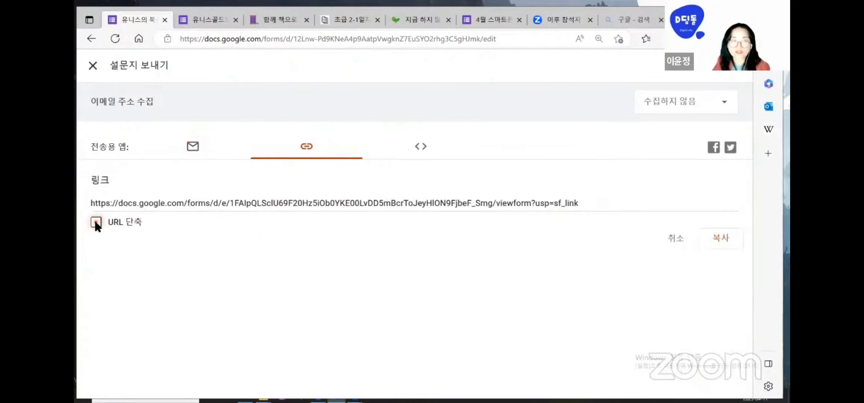
click(722, 240)
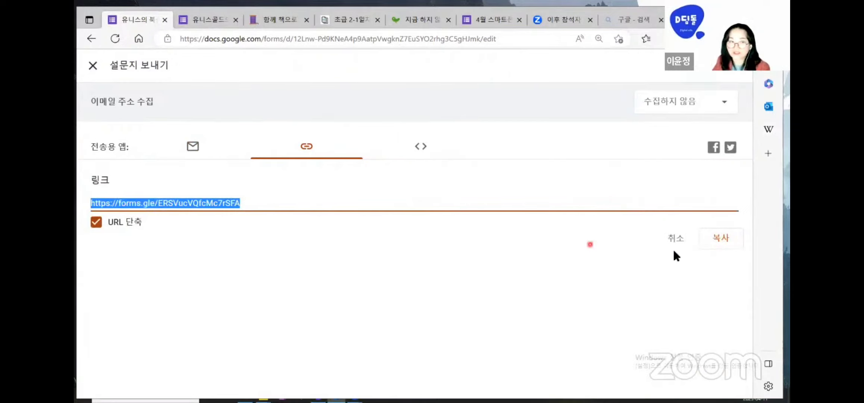
click(722, 241)
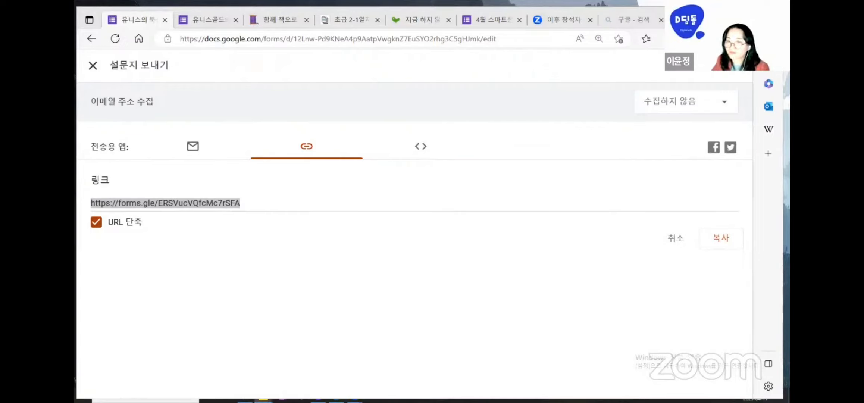
Switch to the D딤돌-디모닝 group chat, post the shortened survey link there, and return to the form editor
key(alt+Tab)
click(603, 296)
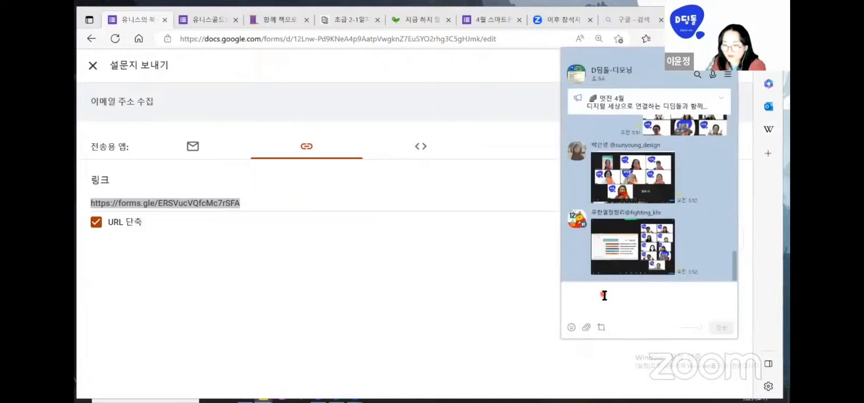
text(https://forms.gle/ERSVucVQfcMc7rSFA)
click(723, 328)
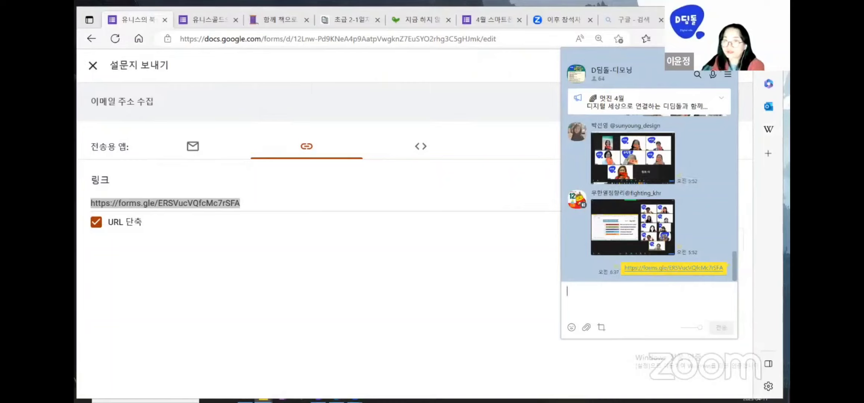
click(375, 75)
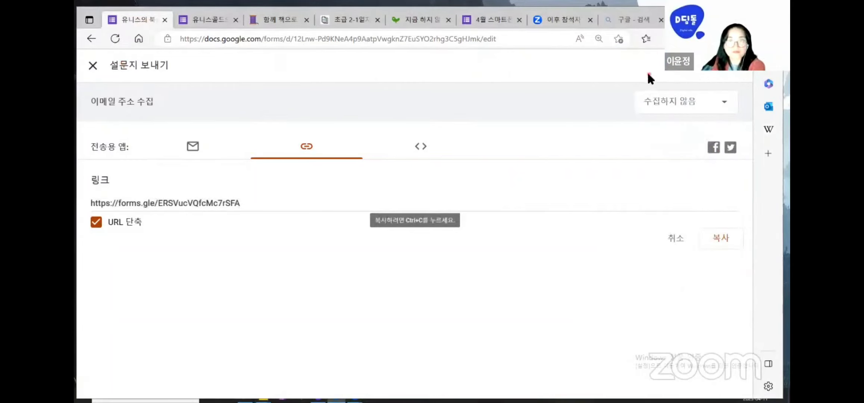
click(93, 66)
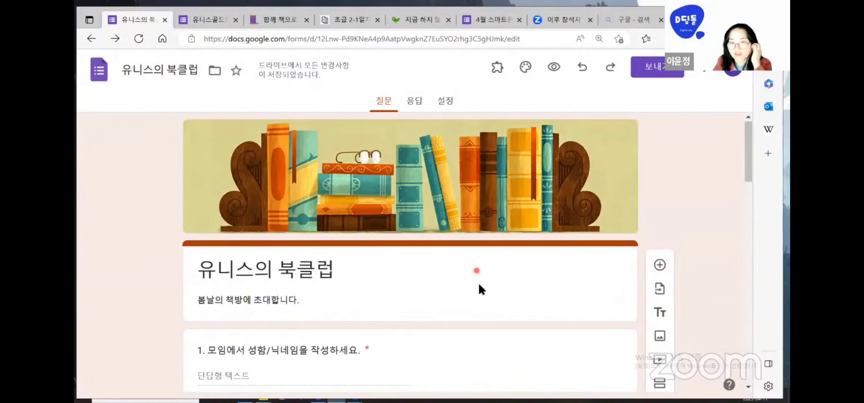
Review the form's questions down to the privacy consent in question 8, and view the form's responses
scroll(478, 285, down, 20)
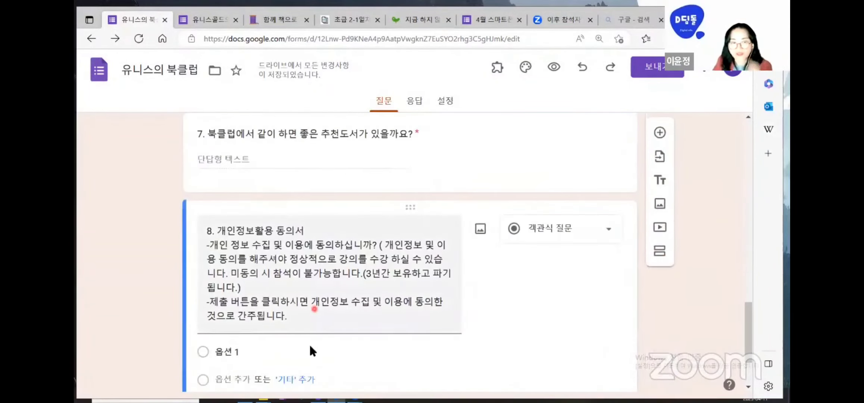
scroll(310, 347, down, 2)
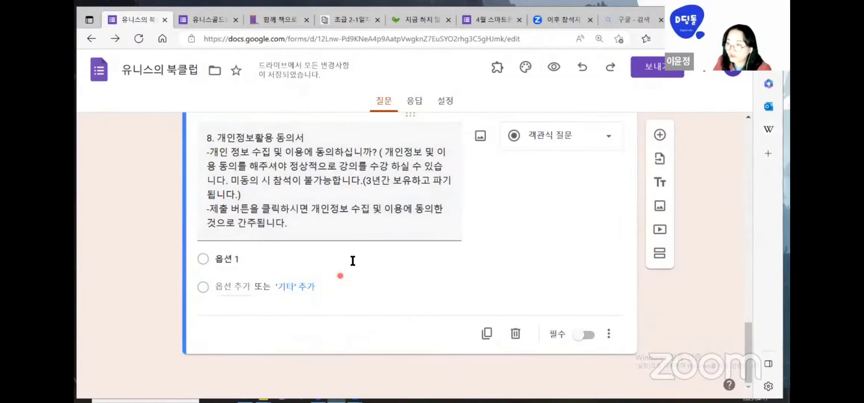
scroll(354, 254, up, 15)
scroll(357, 257, up, 10)
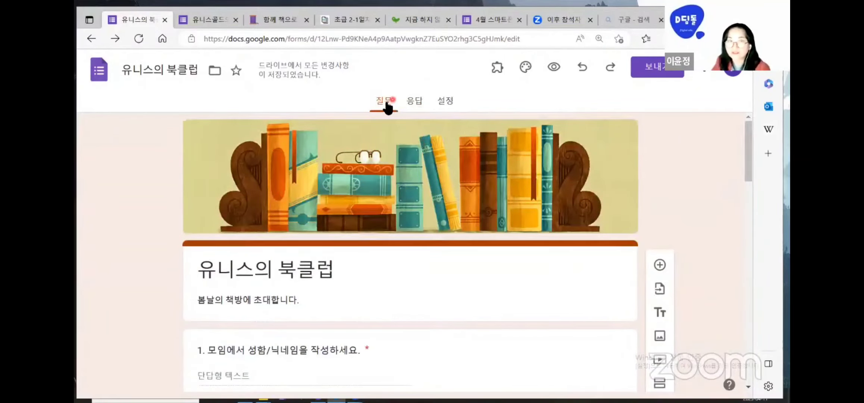
click(421, 106)
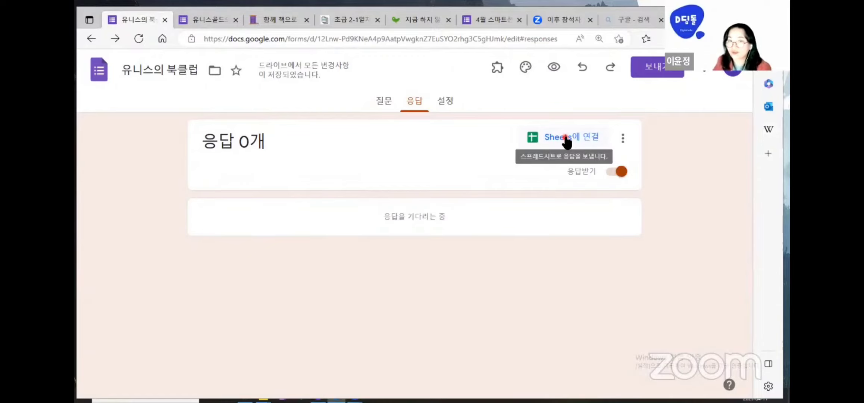
Turn on 퀴즈로 만들기 in the form's settings, and review the result release, respondent and default point options
click(446, 101)
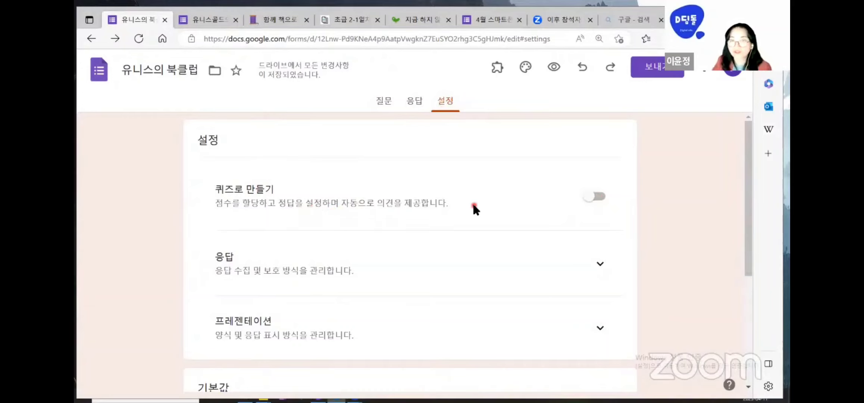
click(599, 197)
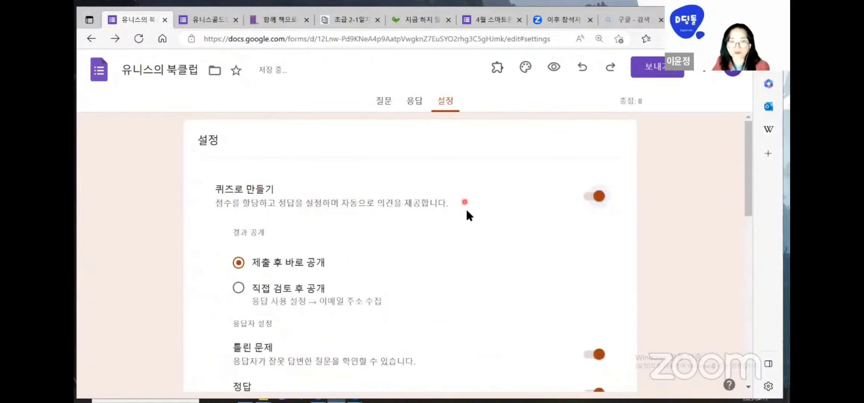
scroll(481, 209, down, 2)
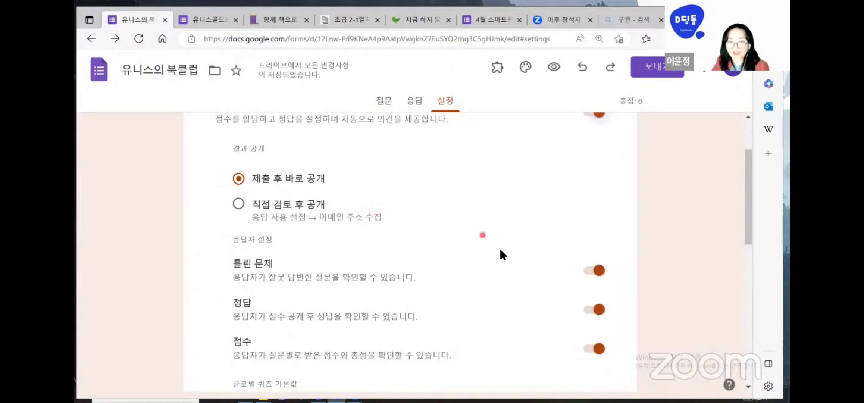
scroll(449, 260, down, 1)
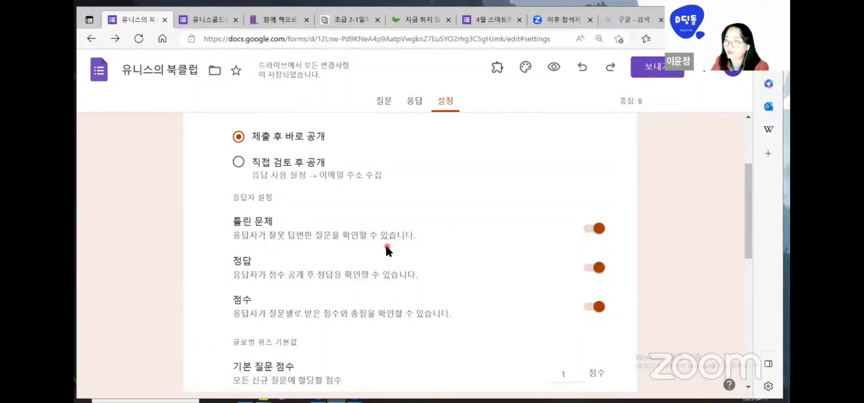
scroll(384, 267, down, 2)
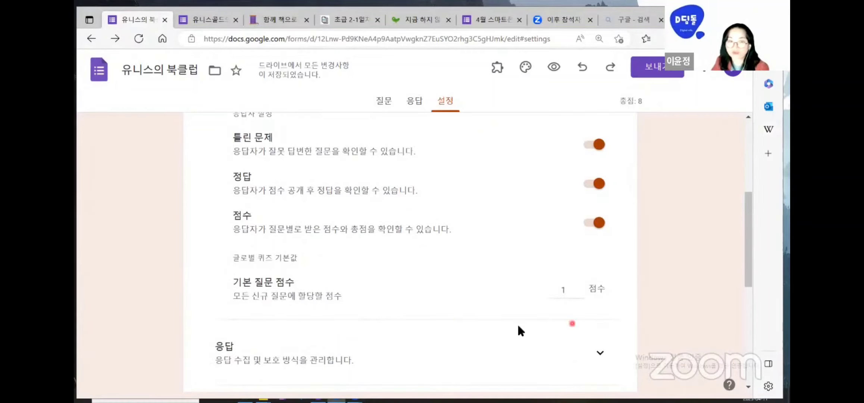
scroll(452, 330, down, 5)
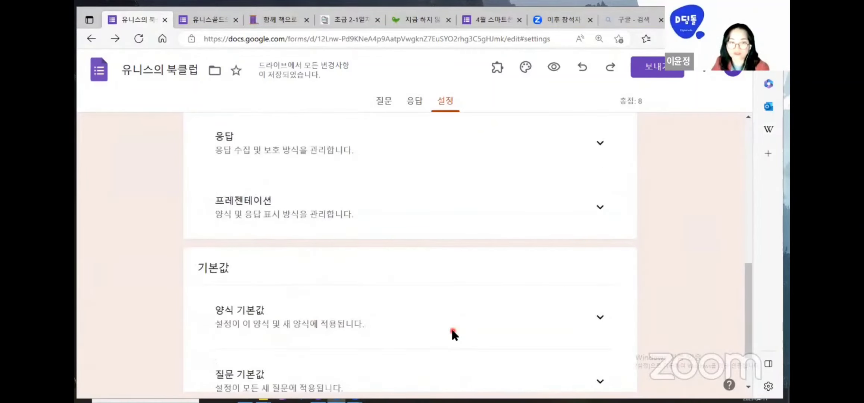
scroll(459, 309, up, 6)
scroll(466, 295, up, 4)
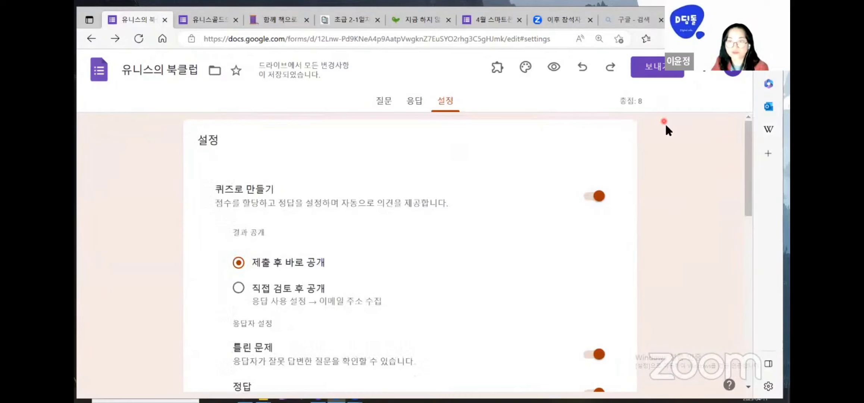
Return to the form's questions, and switch to the 함께 책으로 마음 나눔해요 Notion page to view its embedded survey
click(413, 102)
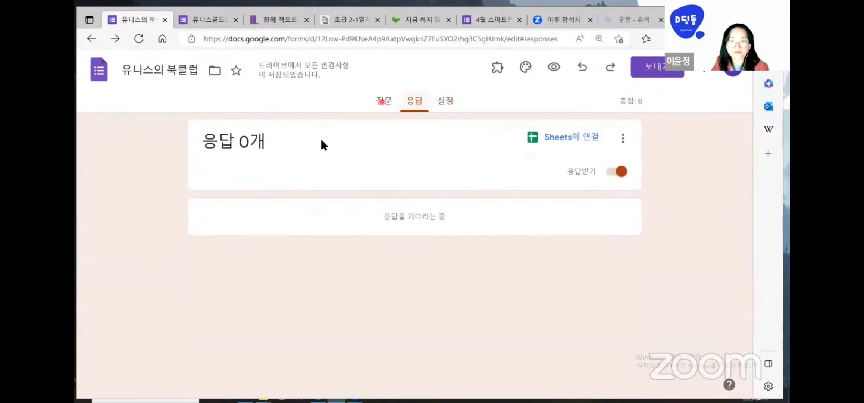
click(384, 104)
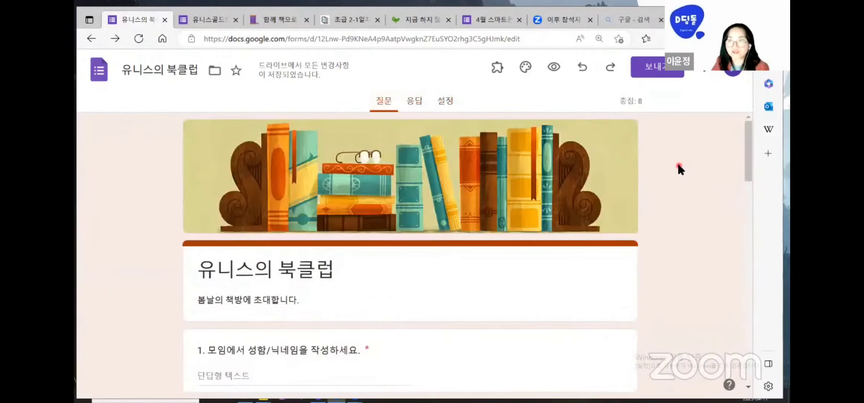
click(257, 18)
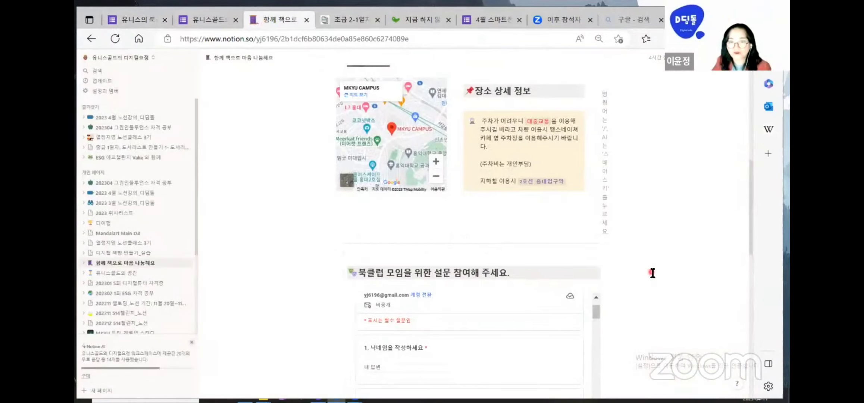
scroll(645, 273, down, 4)
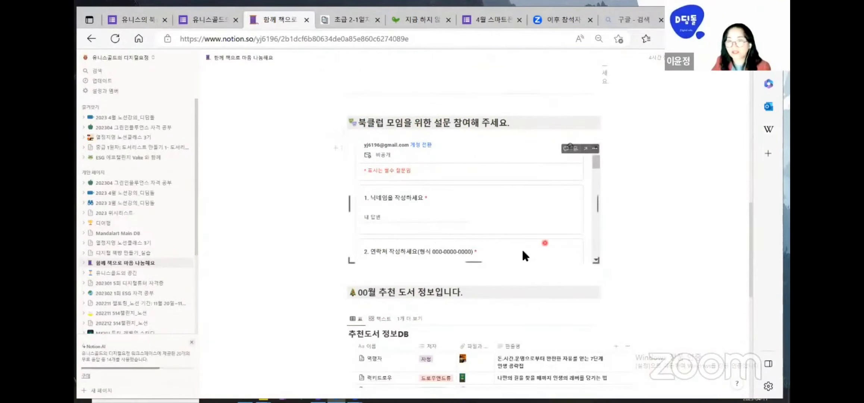
scroll(670, 193, down, 1)
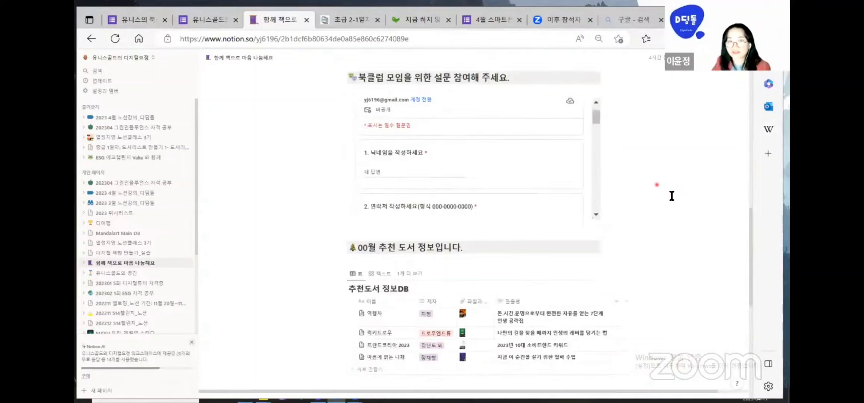
scroll(670, 209, up, 8)
scroll(671, 212, down, 15)
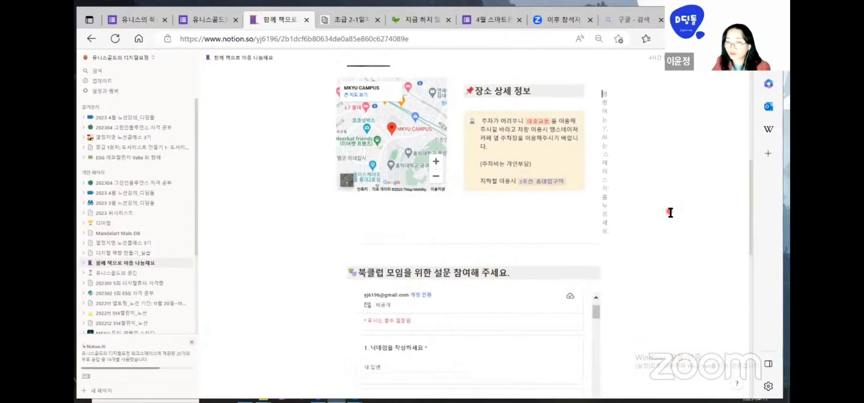
scroll(670, 211, down, 1)
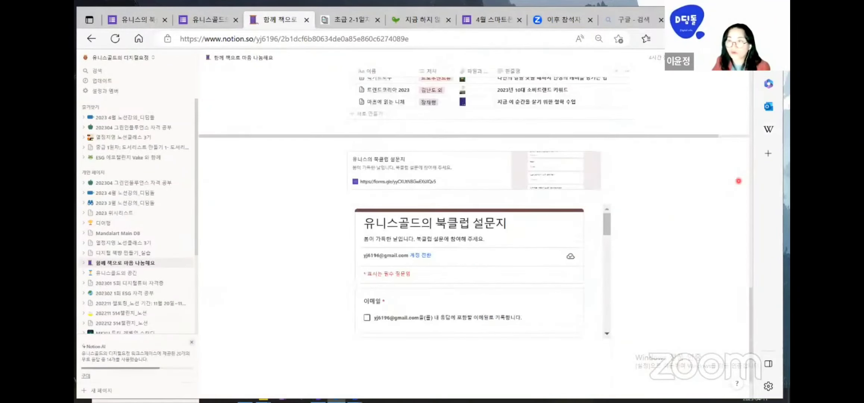
scroll(661, 214, down, 2)
click(358, 311)
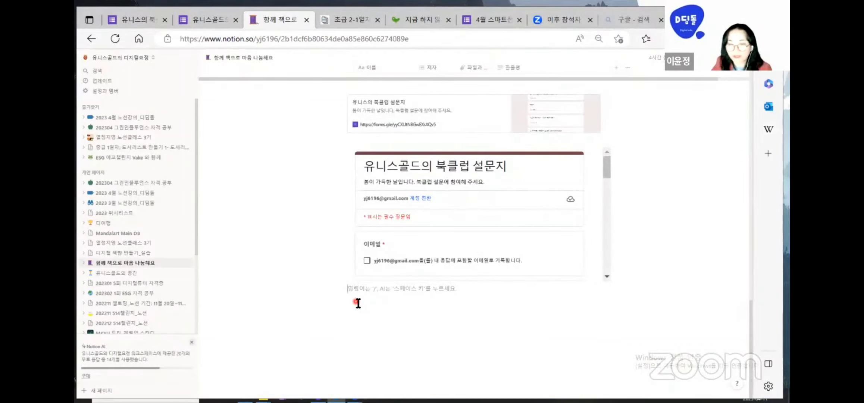
key(Return)
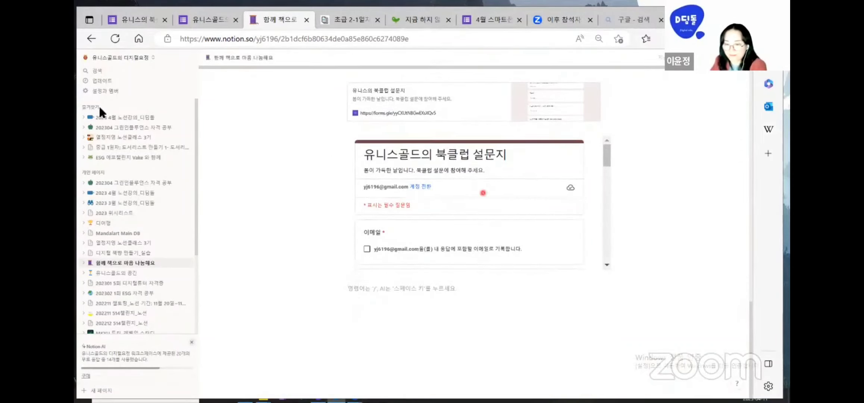
text(https://forms.gle/ERSVucVQfcMc7rSFA)
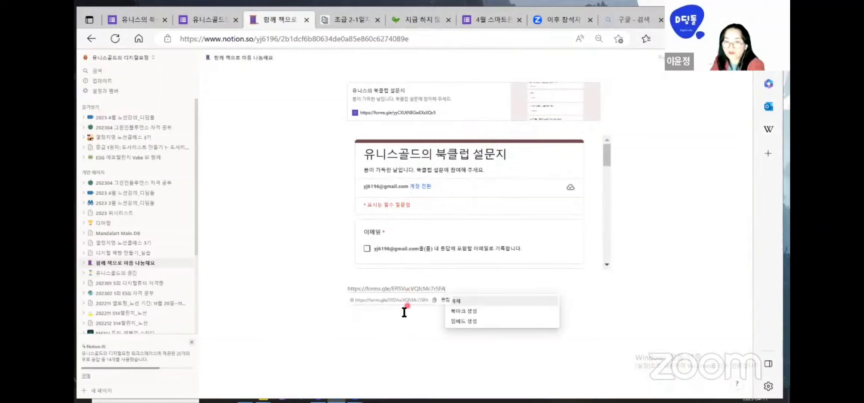
click(461, 323)
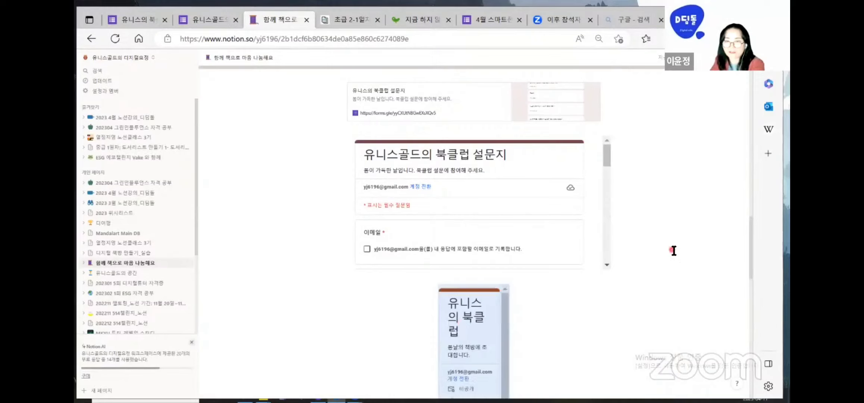
Widen the new 유니스의 북클럽 survey embed so its questions show at full form width
scroll(673, 250, down, 6)
scroll(446, 243, down, 3)
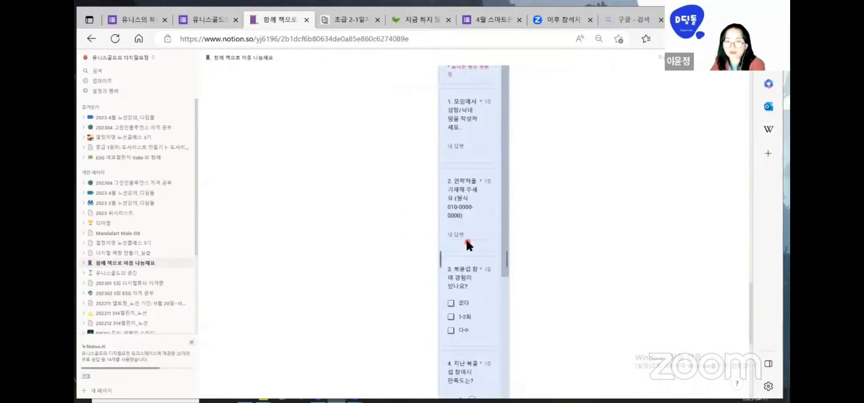
drag(501, 260, 674, 258)
scroll(532, 276, up, 10)
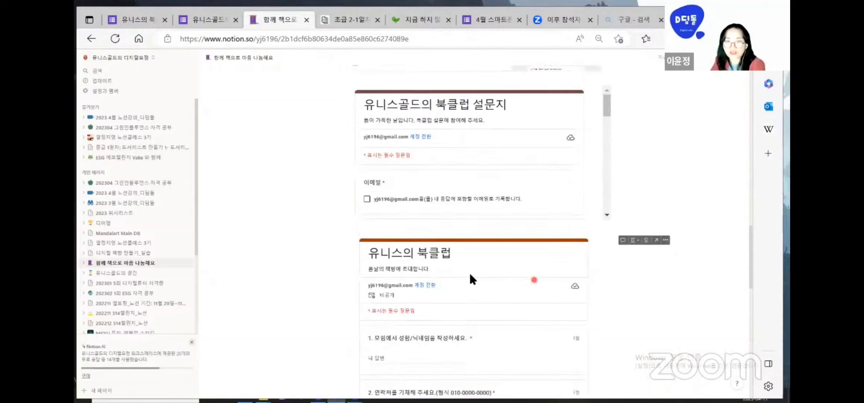
scroll(427, 268, down, 12)
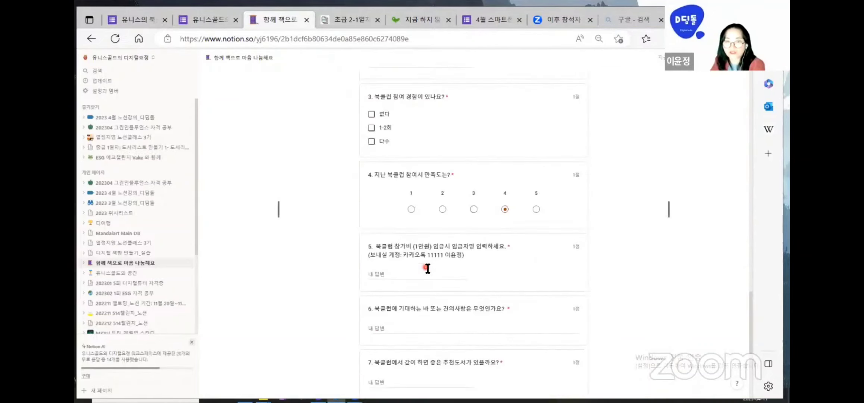
Shorten the 유니스의 북클럽 embed to a scrollable frame and narrow it to about the width of the embed above
scroll(427, 268, down, 2)
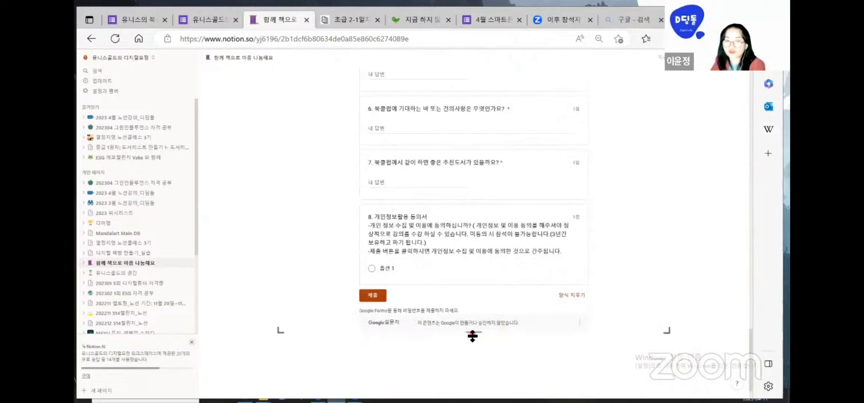
scroll(473, 320, up, 15)
scroll(475, 242, up, 2)
scroll(478, 205, up, 4)
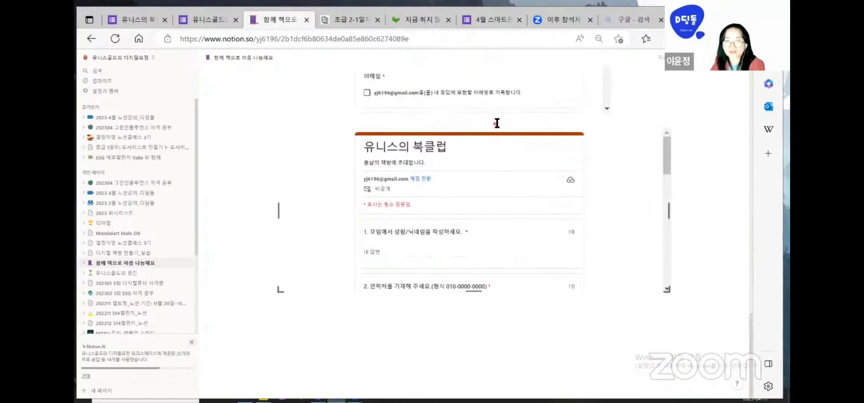
drag(498, 114, 505, 108)
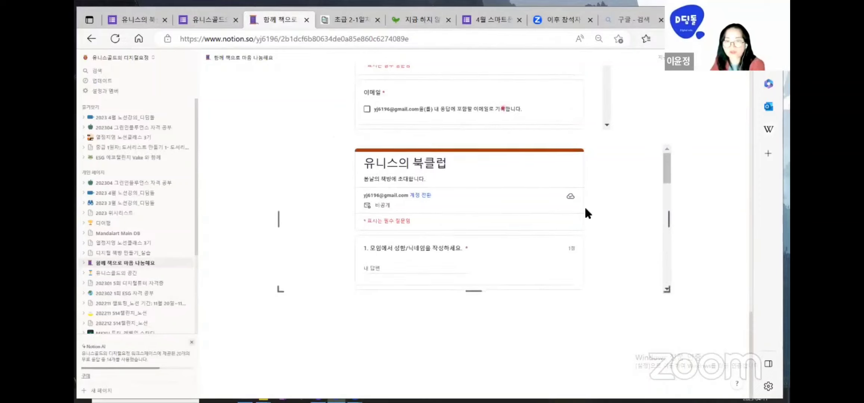
drag(671, 221, 616, 212)
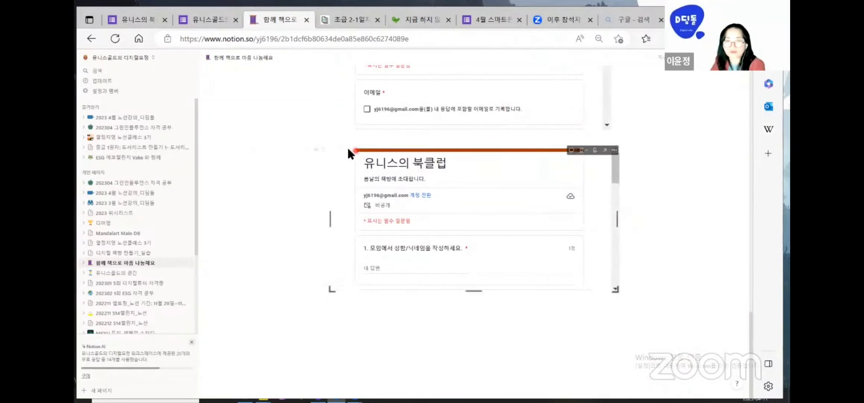
Add an empty line above the 유니스의 북클럽 embed and reduce its height to show only the form's header section
click(330, 140)
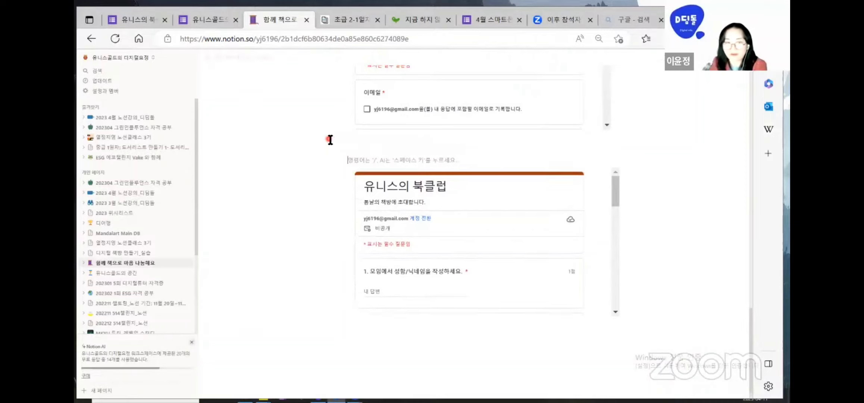
drag(475, 315, 484, 256)
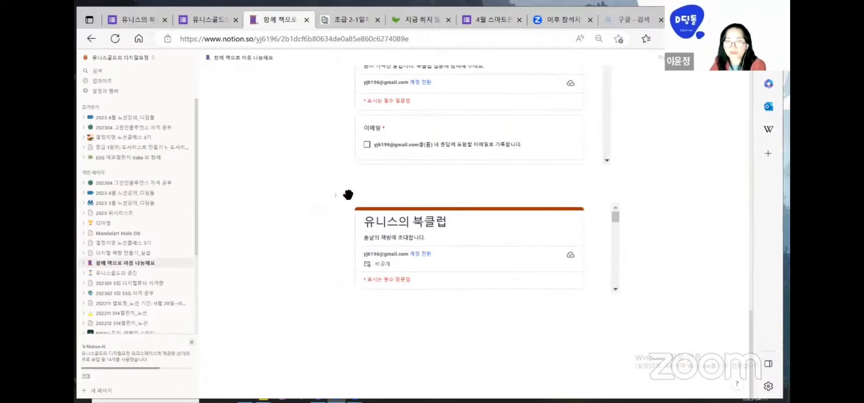
click(342, 195)
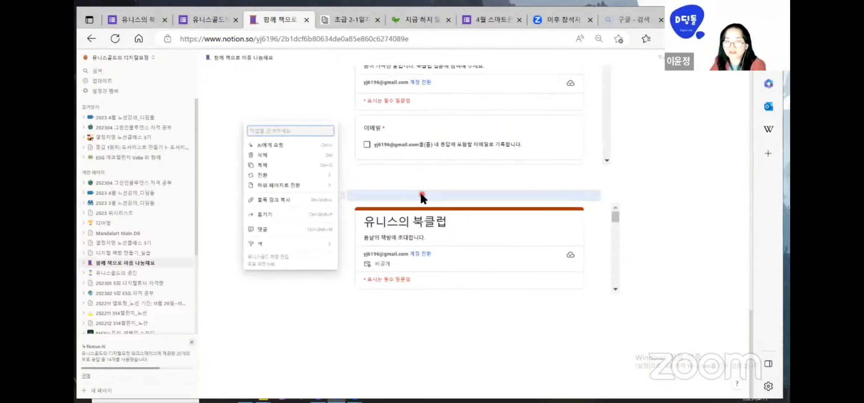
click(664, 233)
Reduce the height of the survey embed under the heading 북클럽 모임을 위한 설문 참여해 주세요
scroll(425, 254, up, 8)
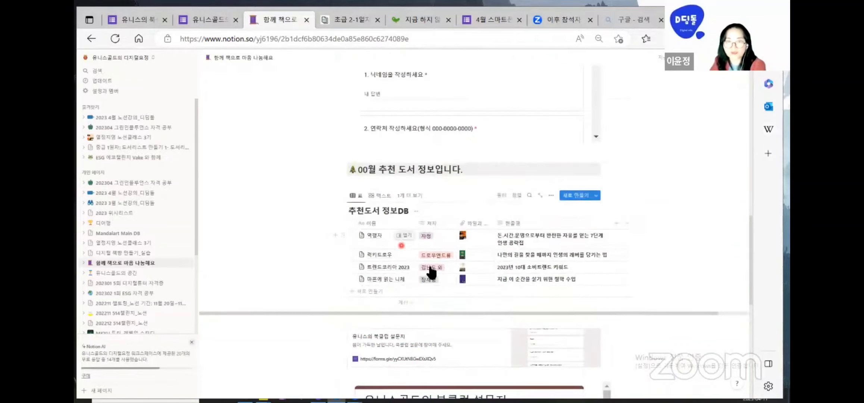
scroll(423, 208, up, 4)
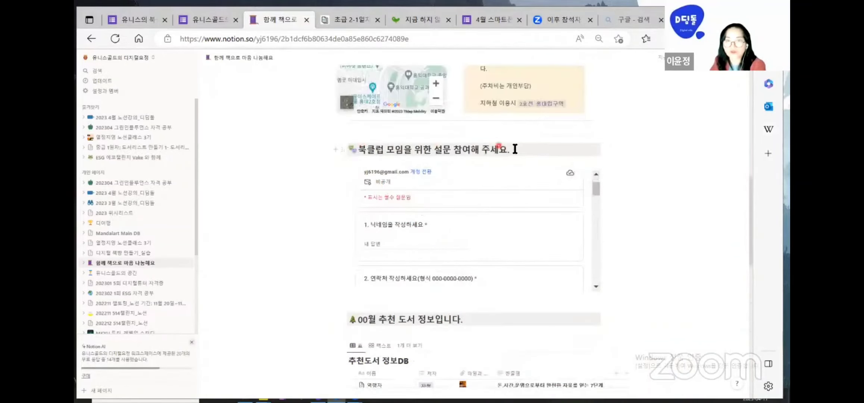
drag(473, 289, 473, 226)
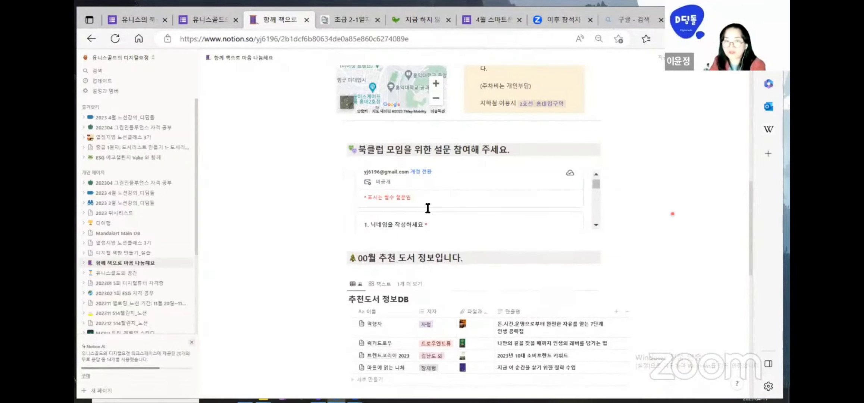
scroll(584, 242, up, 3)
scroll(646, 266, down, 10)
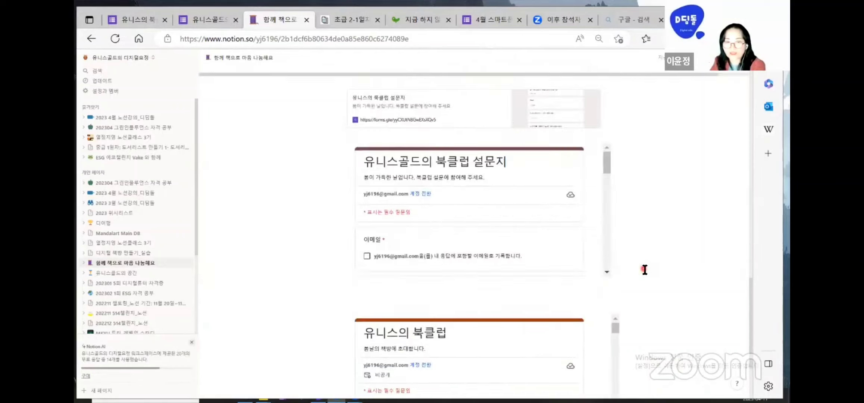
click(368, 321)
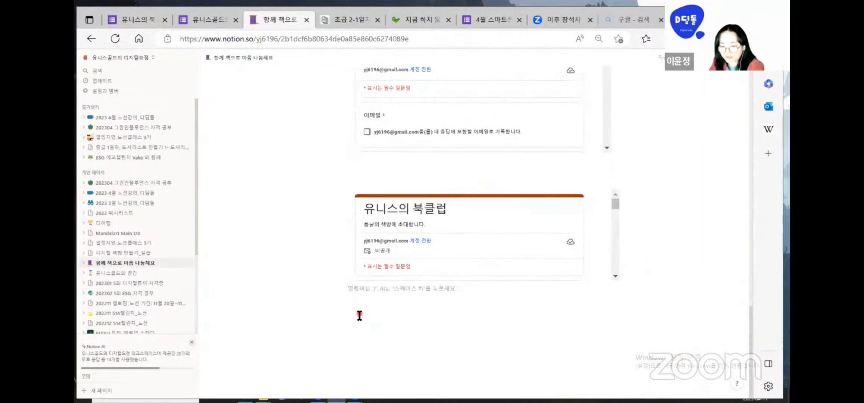
text(https://forms.gle/ERSVucVQfcMc7rSFA)
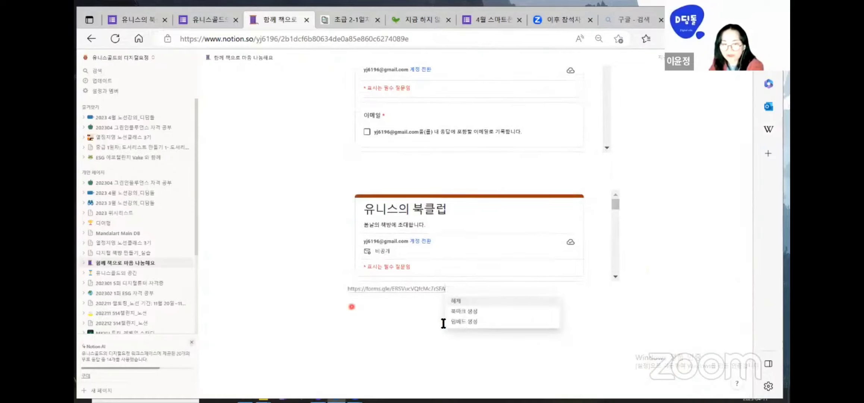
click(462, 312)
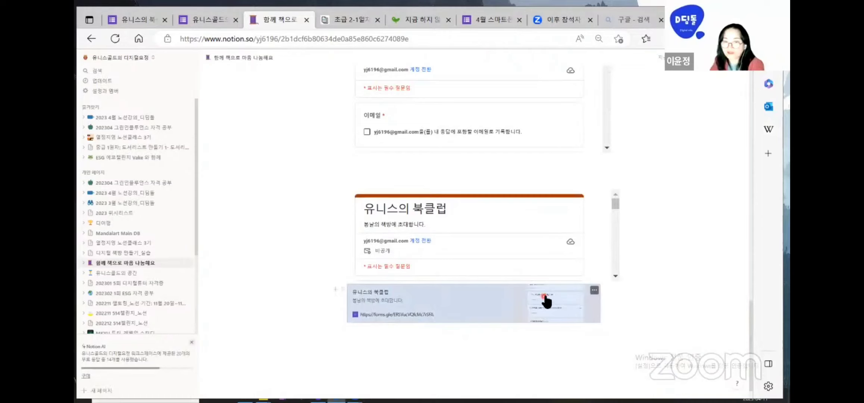
Open the survey from its new bookmark, view the form's header and first questions, and close it to return to the page
click(385, 300)
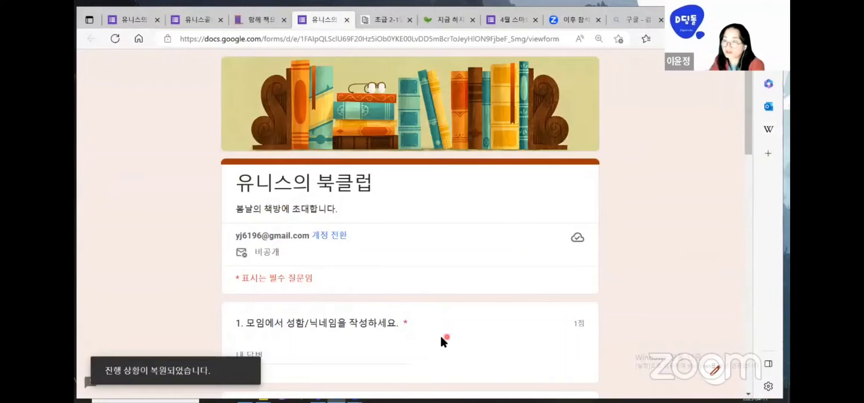
scroll(422, 307, down, 1)
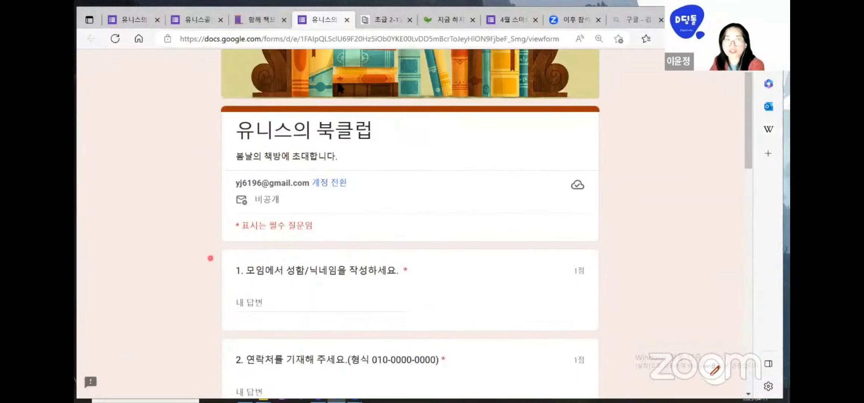
click(347, 21)
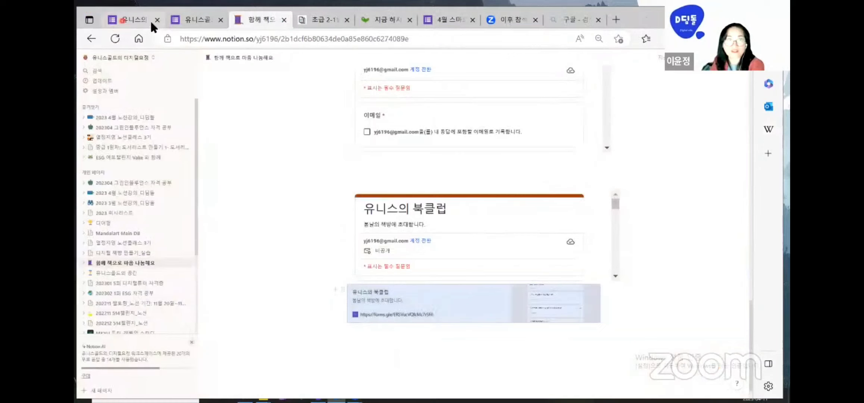
Review the 함께 책으로 마음 나눔해요 page's book club details, location map, embedded survey and recommended book database, ending at the page title
scroll(665, 292, up, 5)
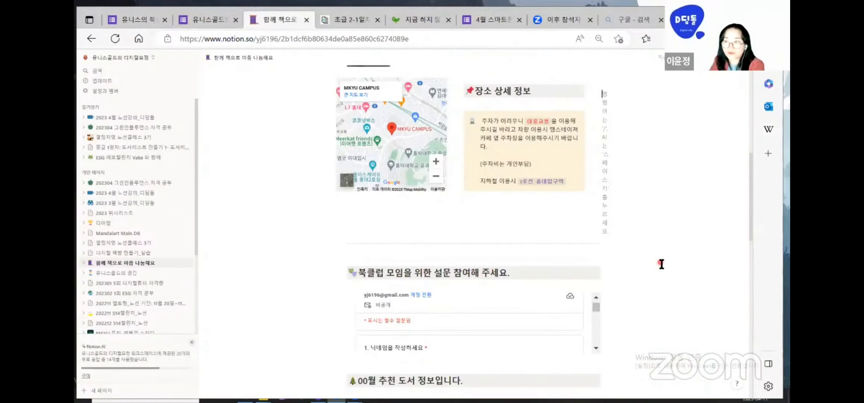
scroll(661, 264, down, 1)
scroll(661, 264, up, 2)
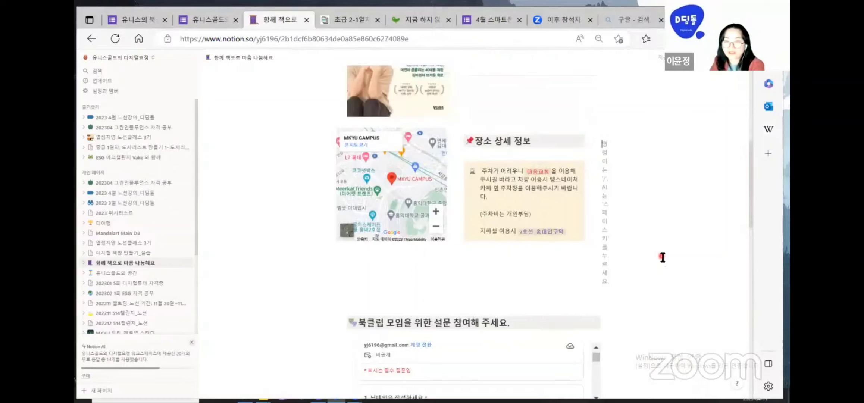
scroll(663, 258, up, 2)
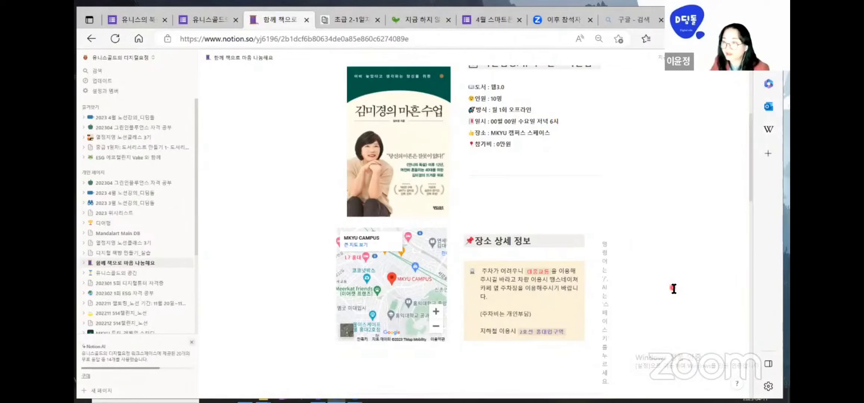
scroll(674, 289, up, 4)
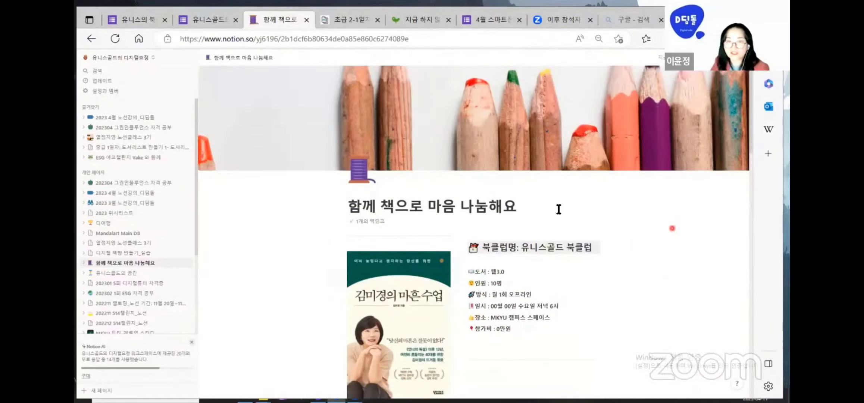
scroll(665, 332, down, 10)
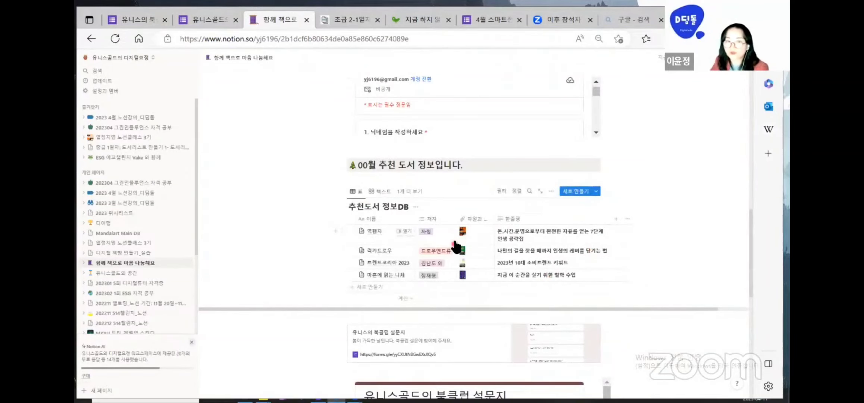
scroll(473, 194, up, 3)
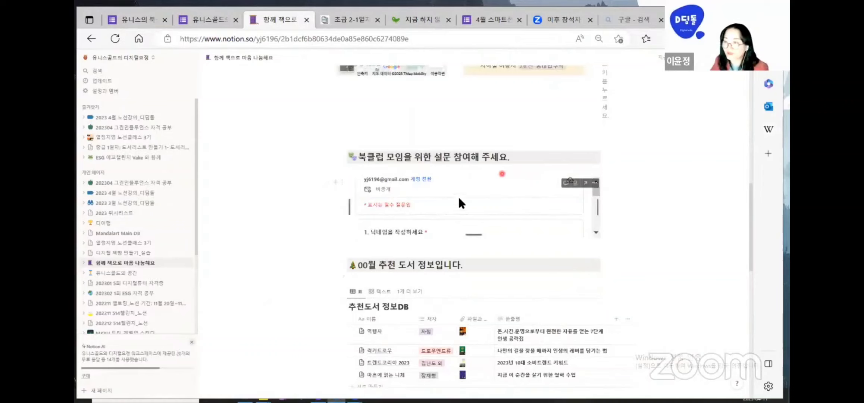
scroll(593, 199, up, 4)
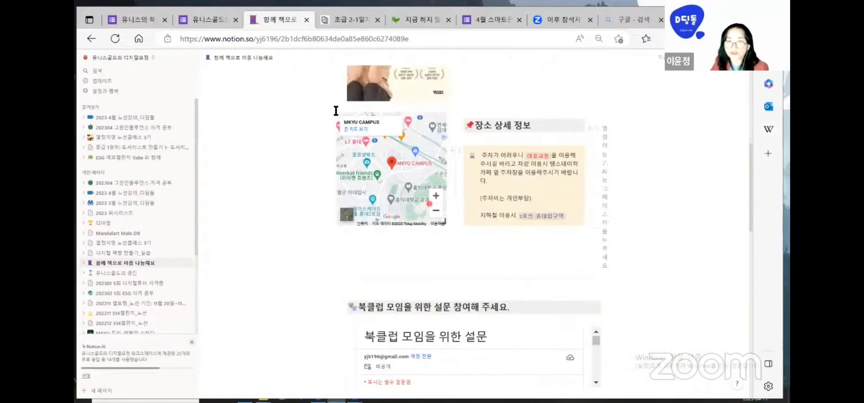
scroll(668, 209, up, 5)
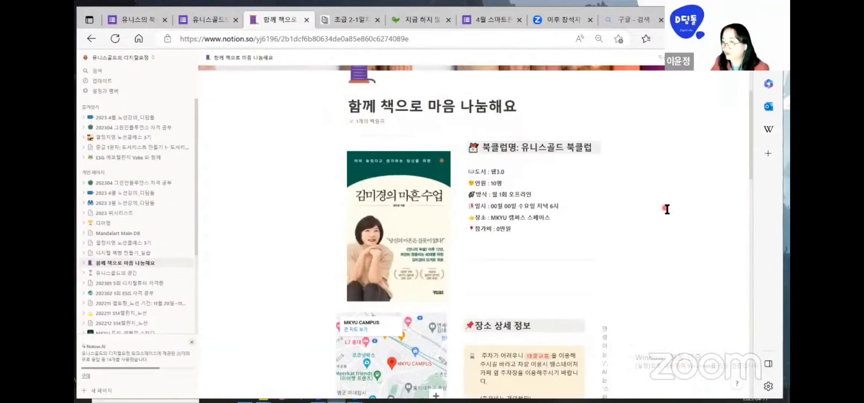
scroll(673, 210, up, 3)
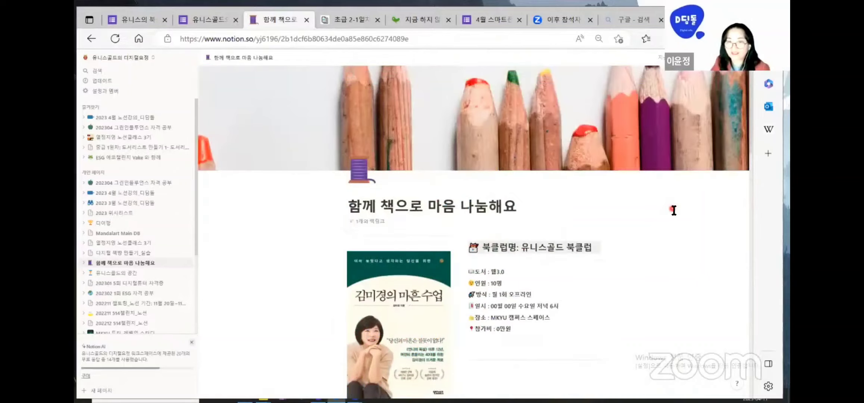